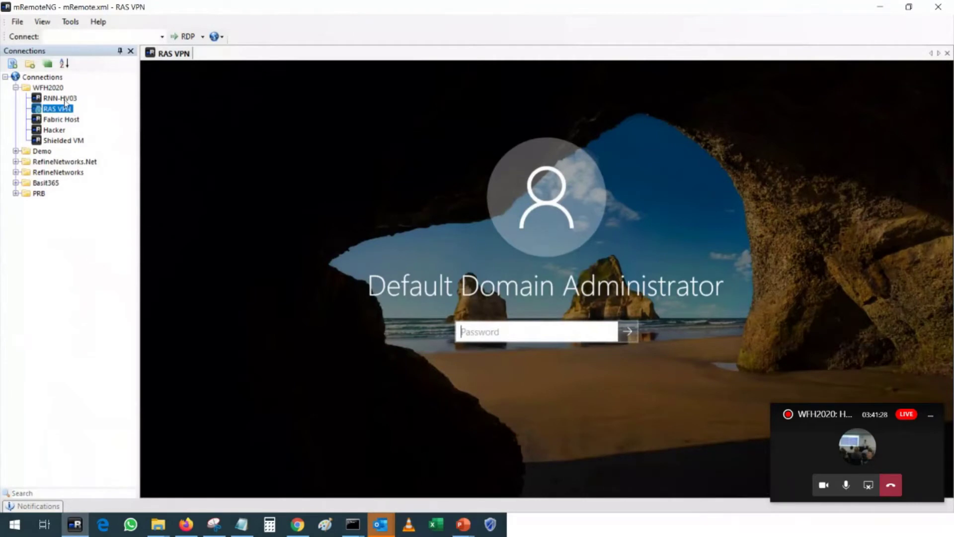
Open the RNN-HV03 session, then disconnect and reconnect the RAS VPN session
double_click(60, 98)
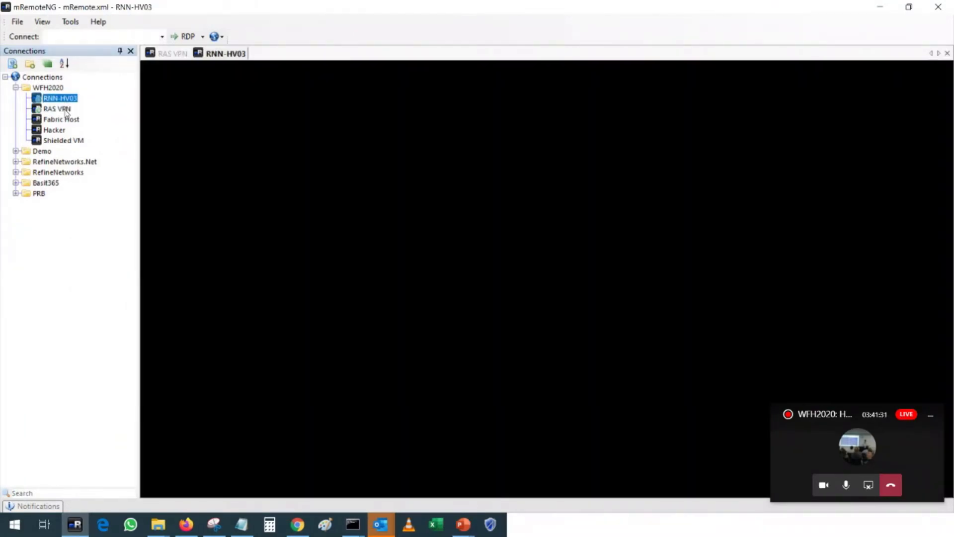
double_click(62, 109)
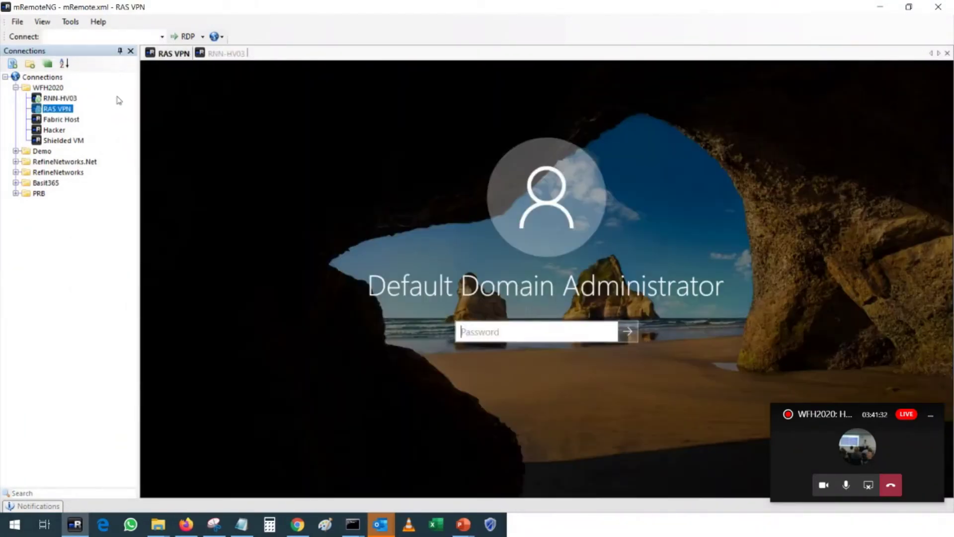
right_click(66, 111)
mouse_move(124, 129)
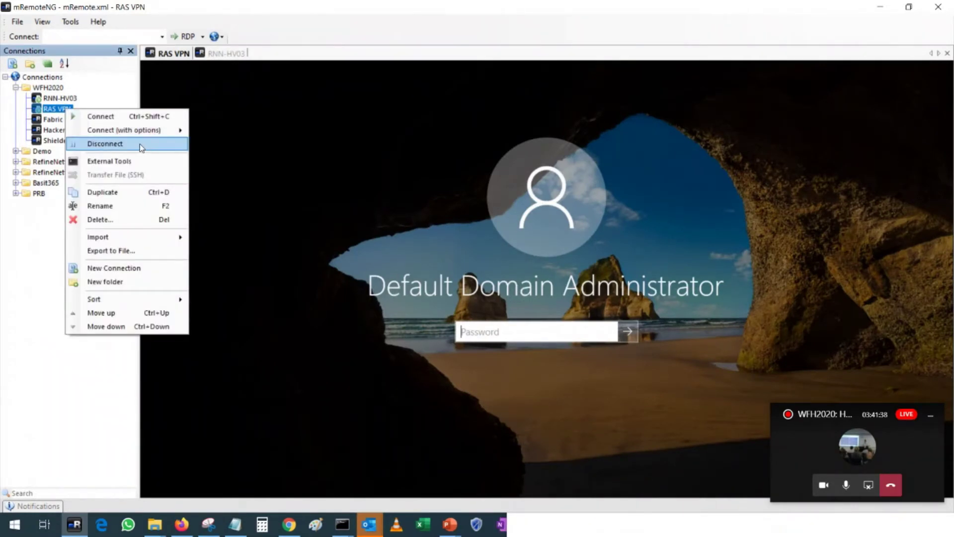
left_click(142, 144)
right_click(69, 111)
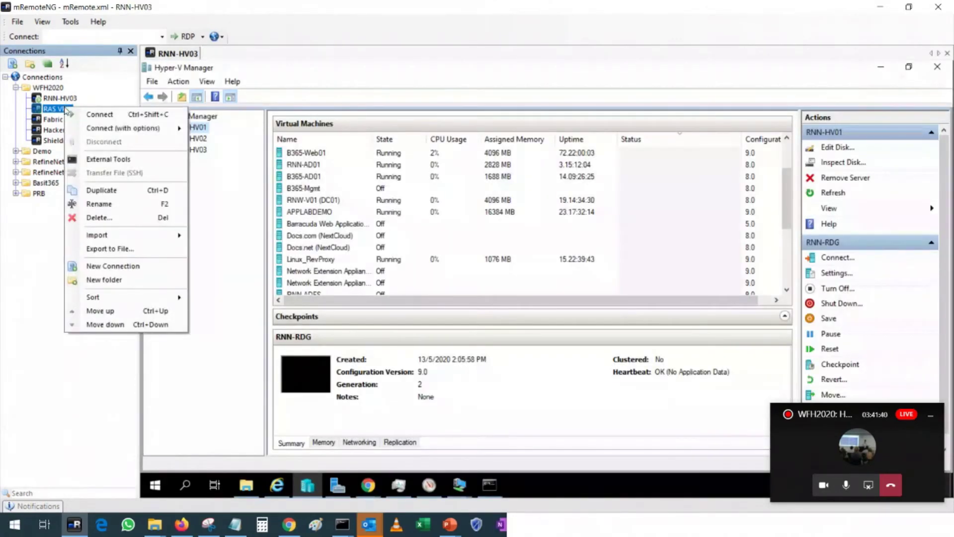
left_click(86, 115)
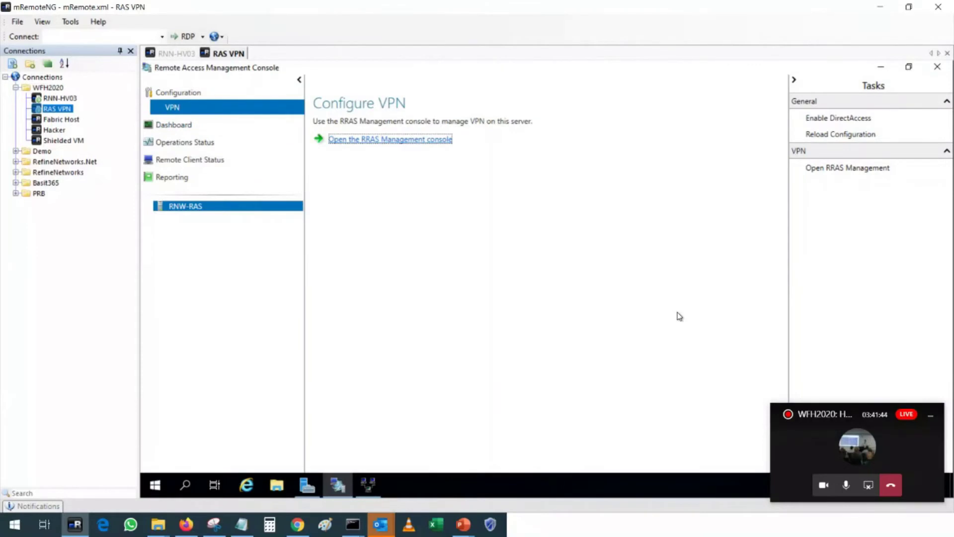
left_click(929, 419)
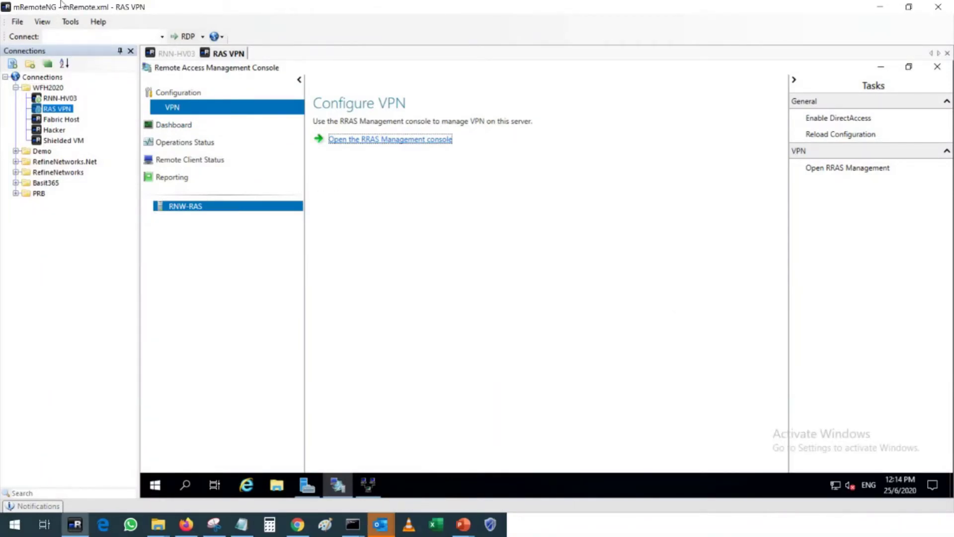
left_click(167, 124)
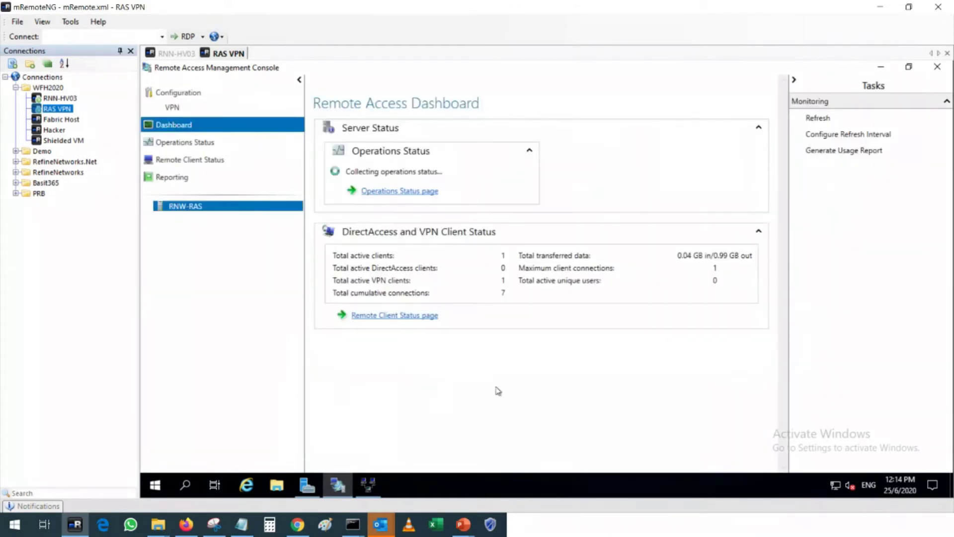
left_click(307, 485)
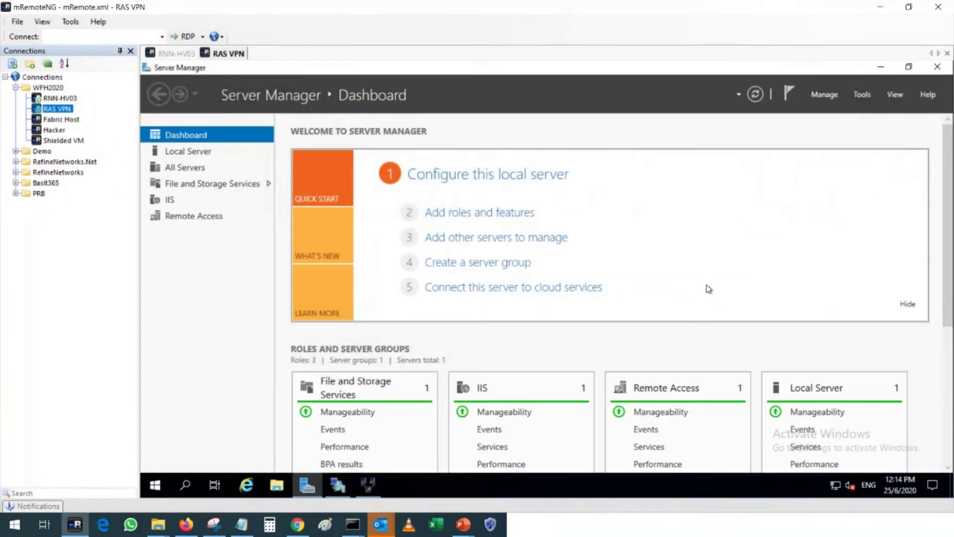
left_click(863, 95)
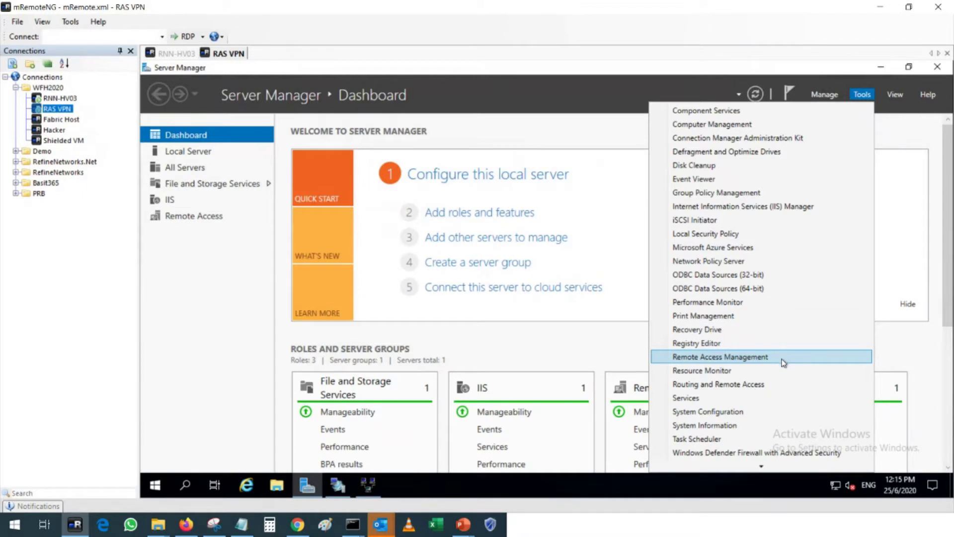
scroll(783, 367, "down", 1)
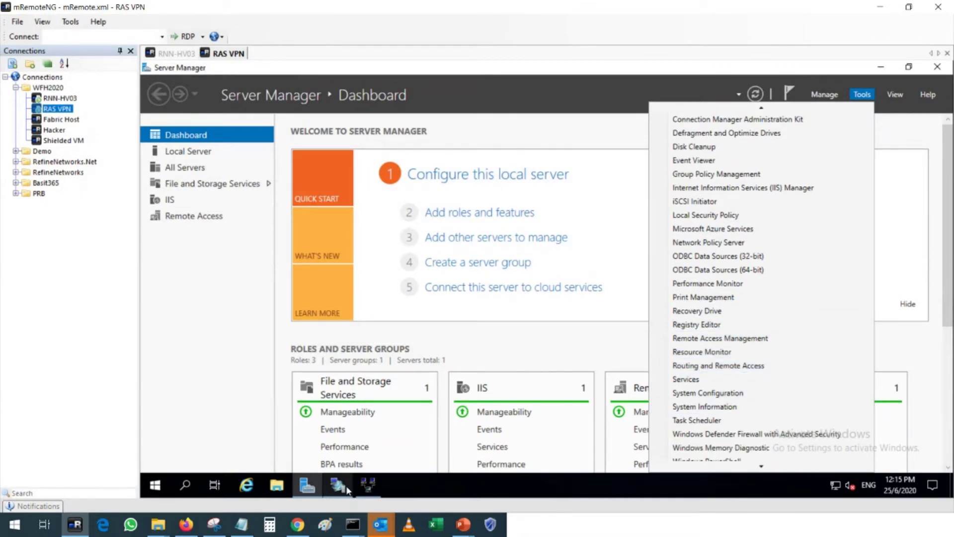
mouse_move(345, 490)
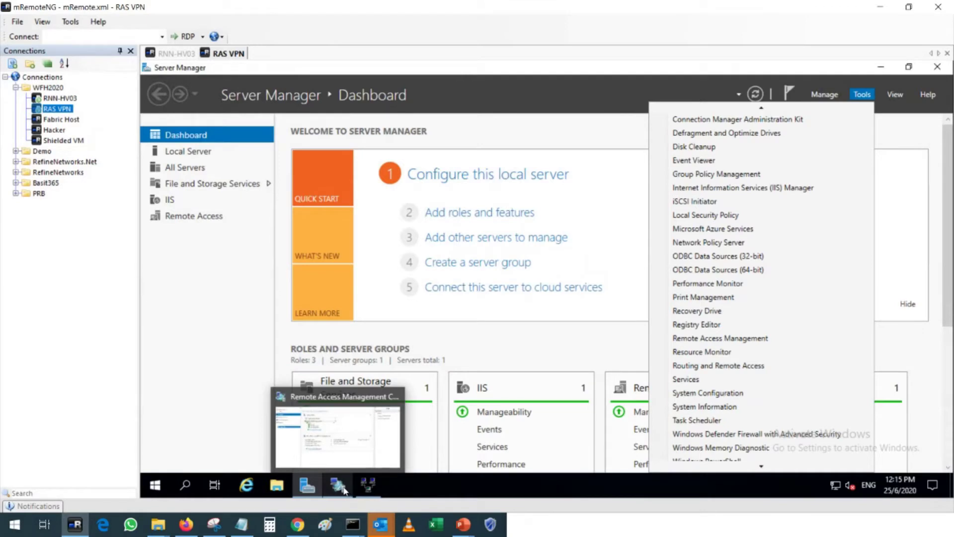
left_click(344, 491)
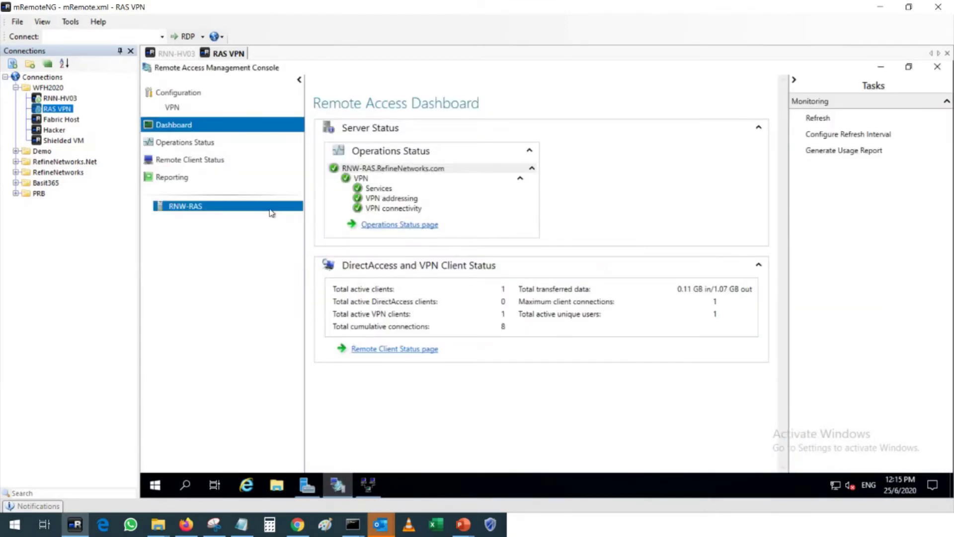
left_click(183, 96)
left_click(174, 107)
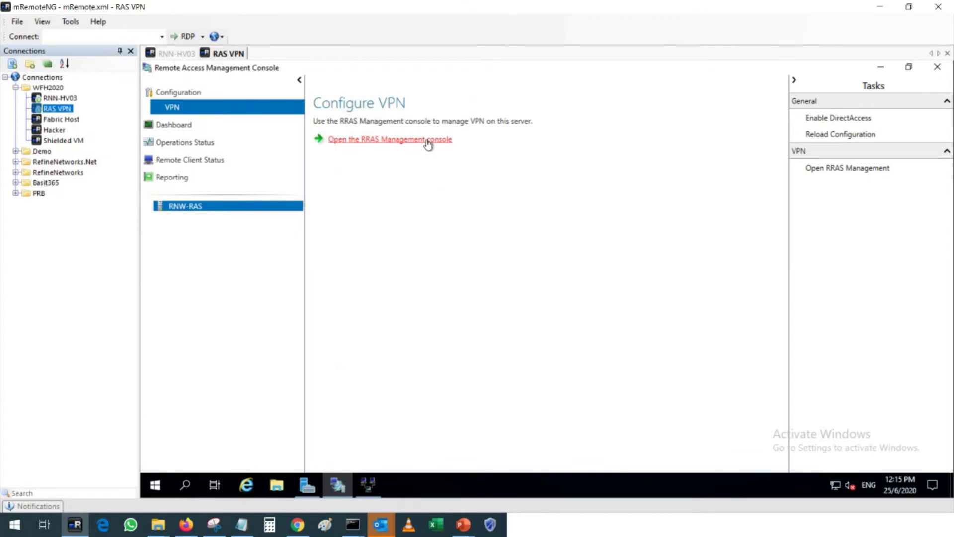
left_click(427, 140)
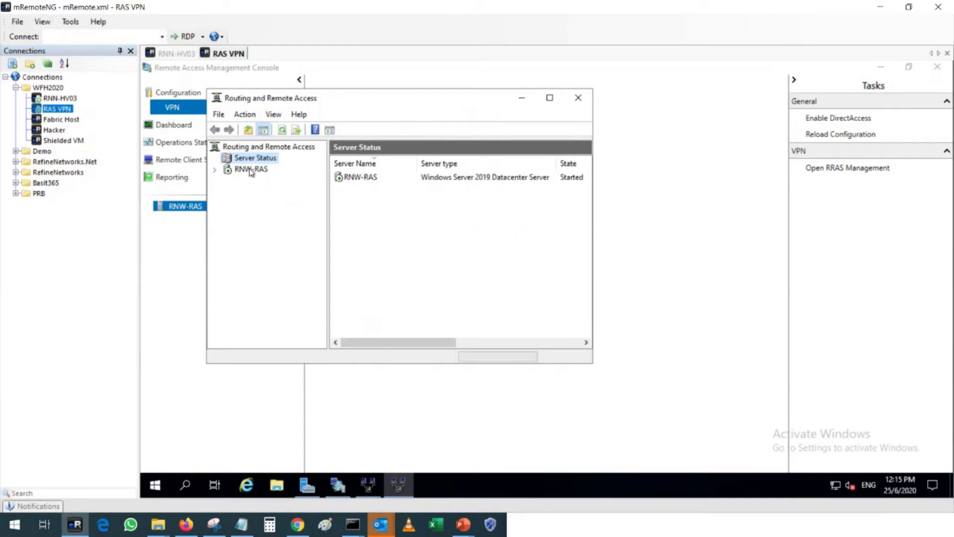
left_click(521, 98)
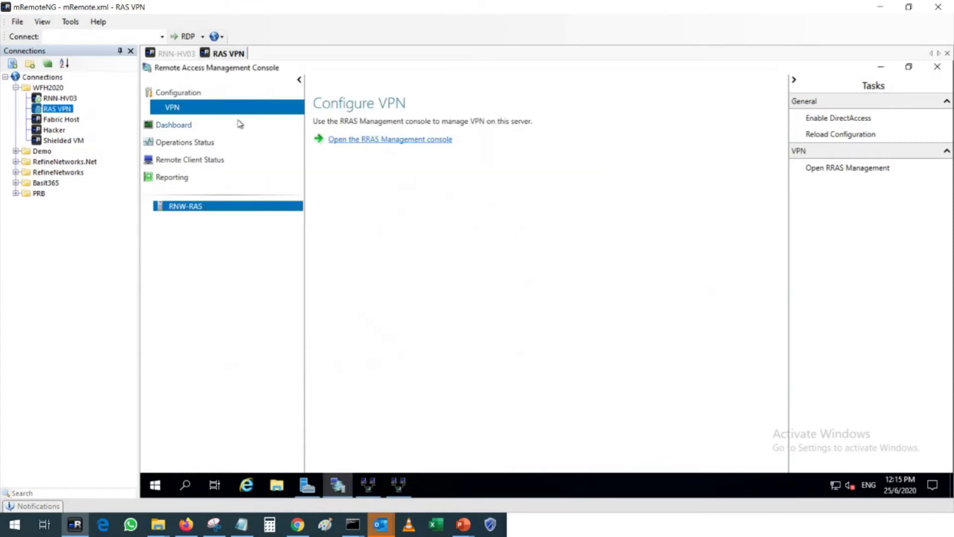
left_click(227, 126)
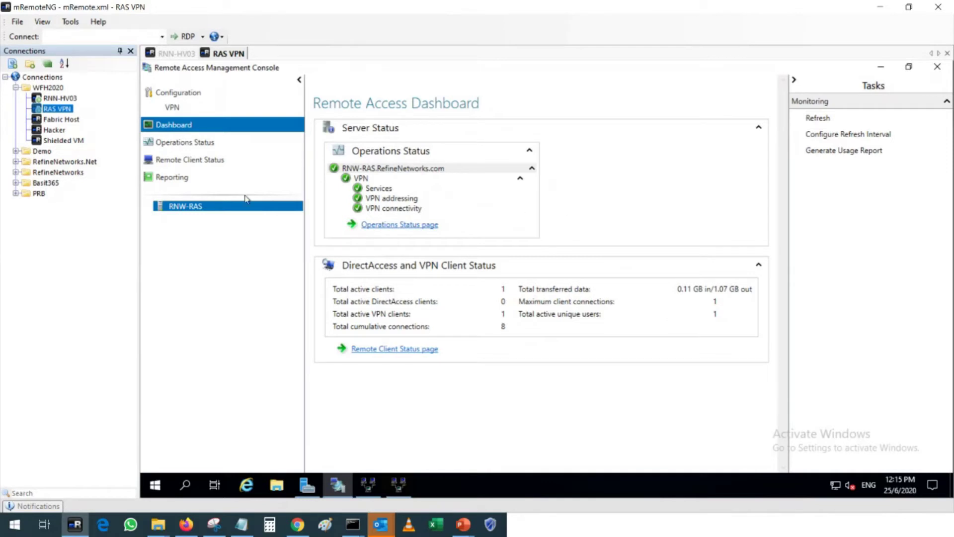
left_click(212, 144)
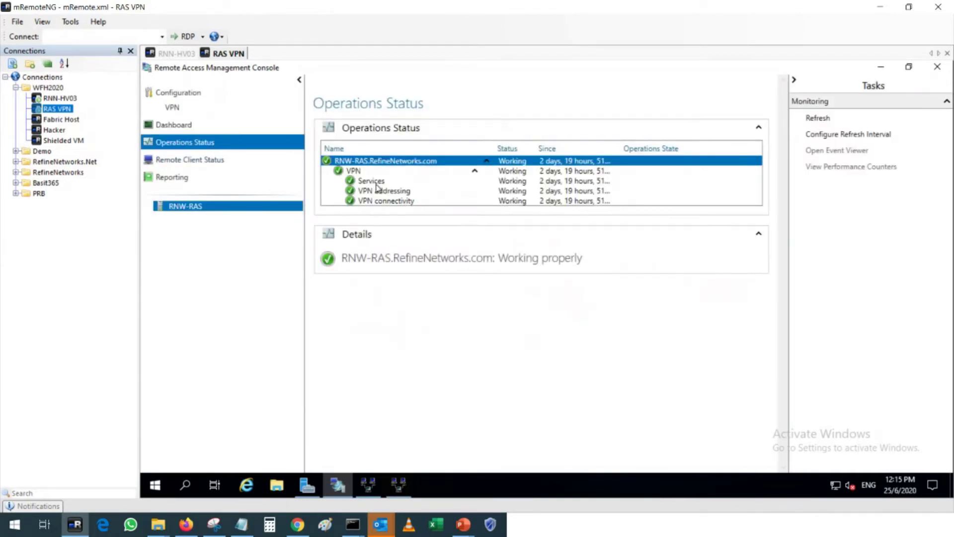
left_click(177, 160)
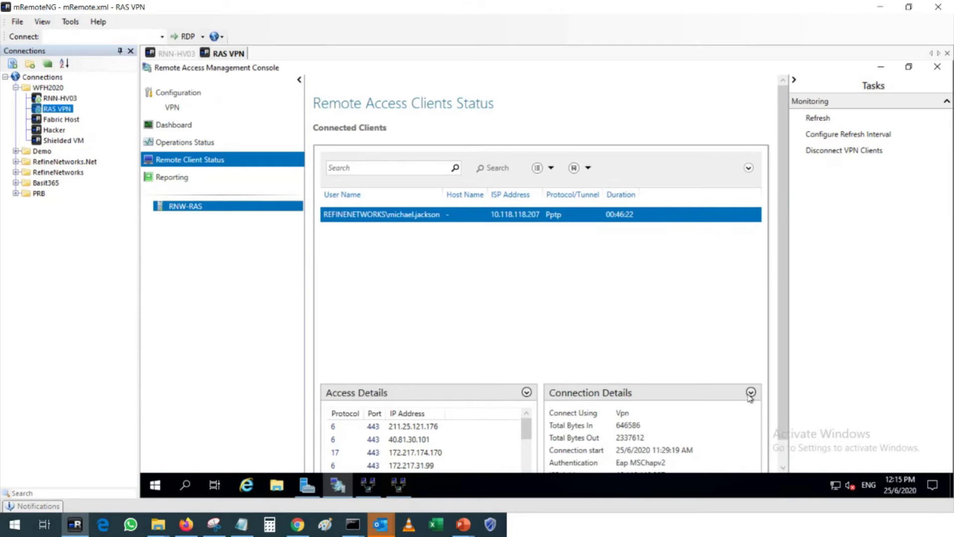
scroll(791, 474, "down", 1)
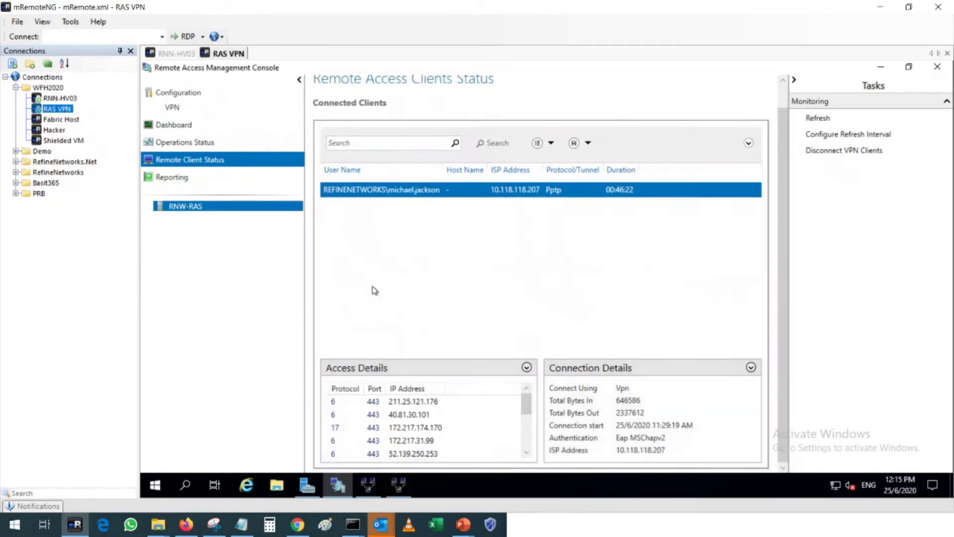
left_click(196, 180)
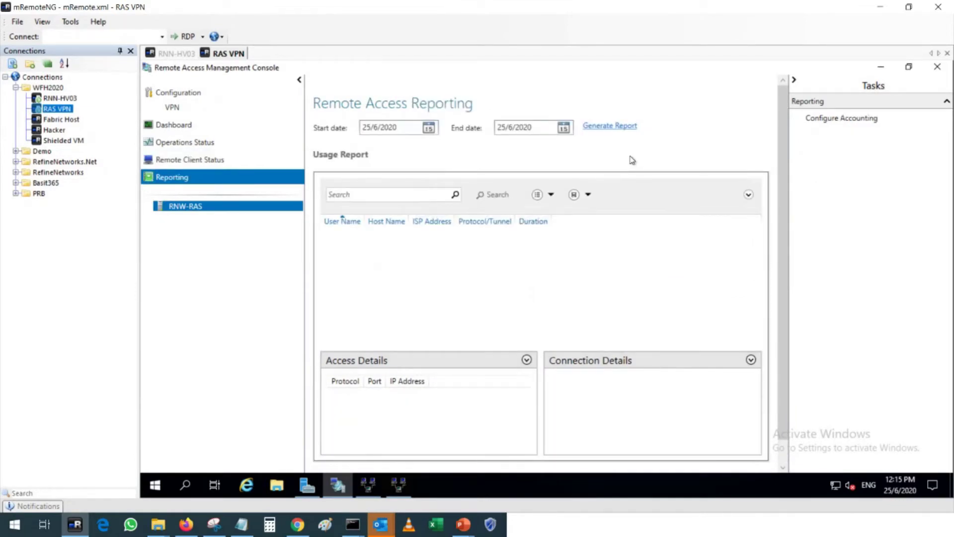
left_click(600, 126)
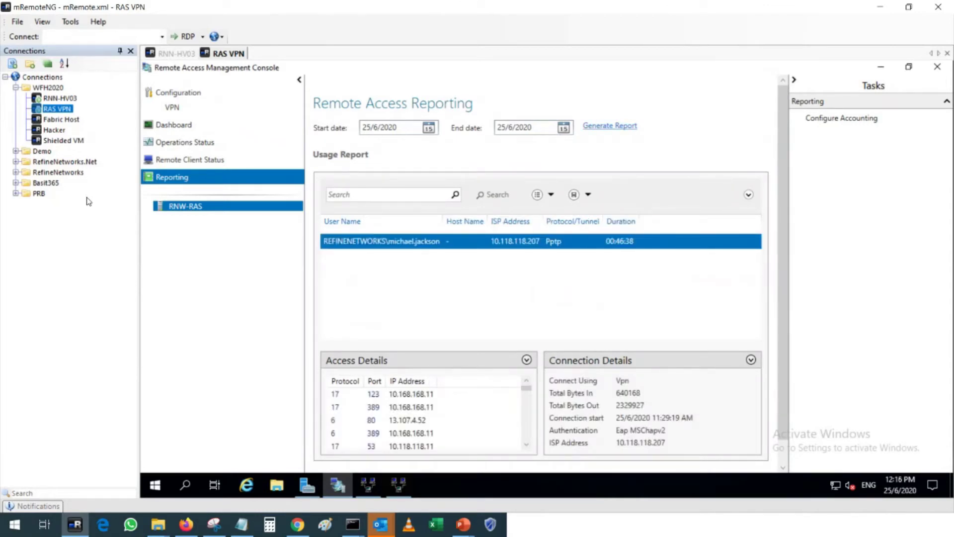
left_click(173, 110)
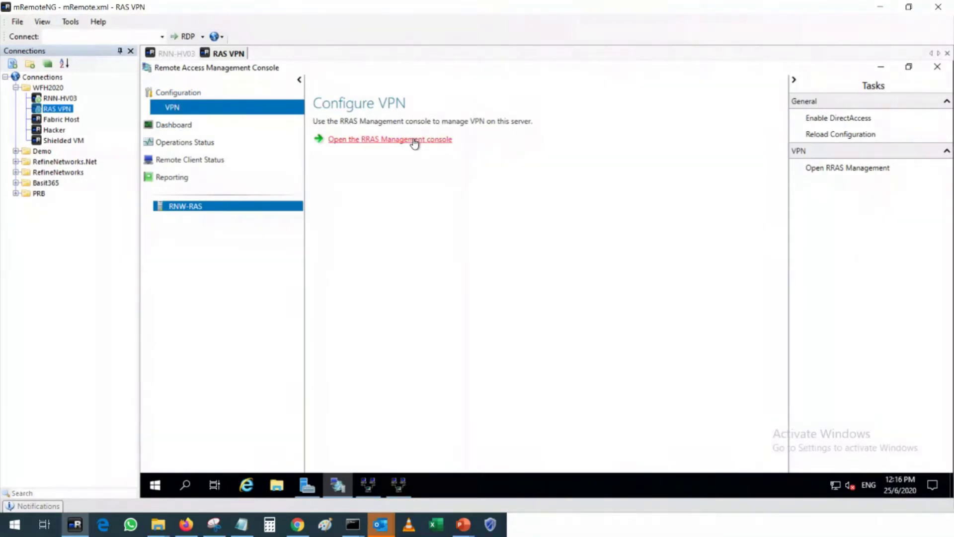
Open the Routing and Remote Access console and the RNW-RAS server's Properties
left_click(415, 141)
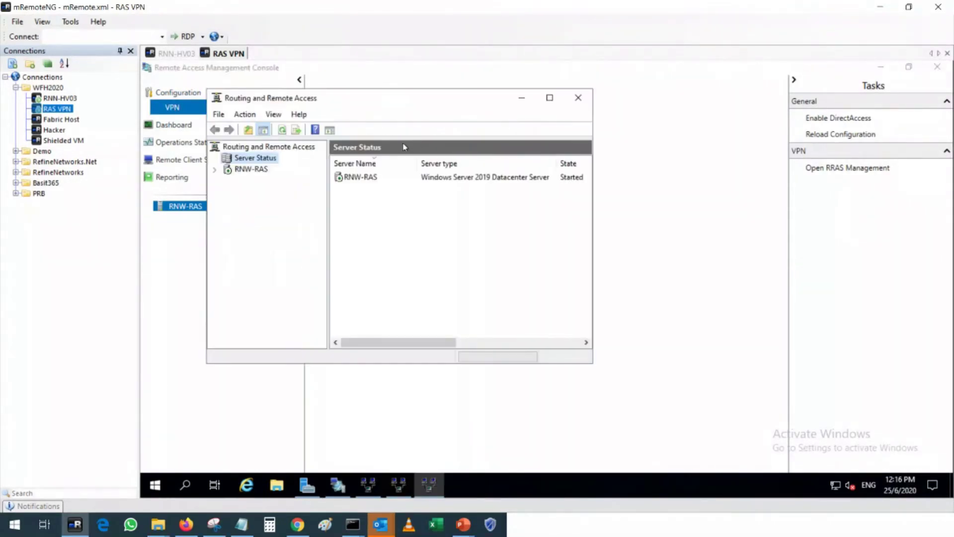
right_click(276, 158)
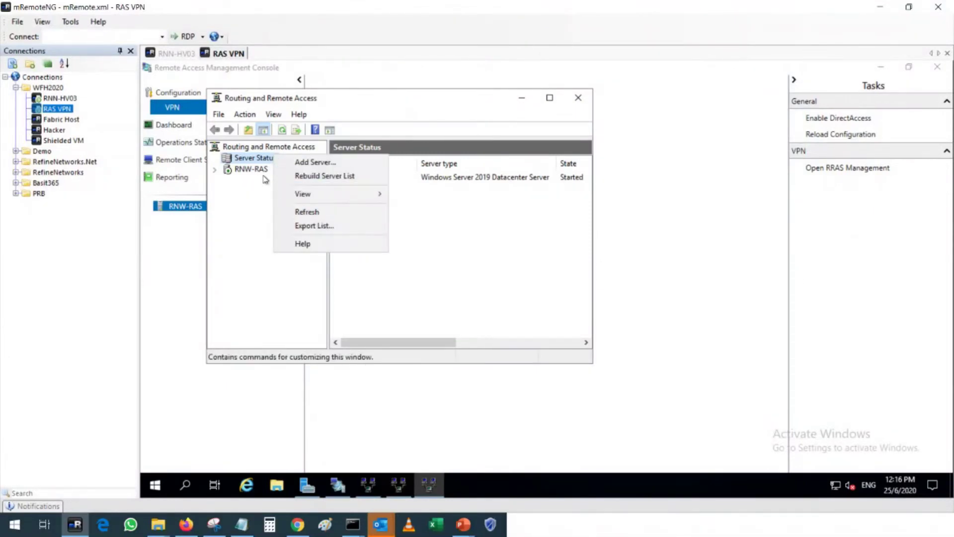
left_click(258, 170)
right_click(258, 169)
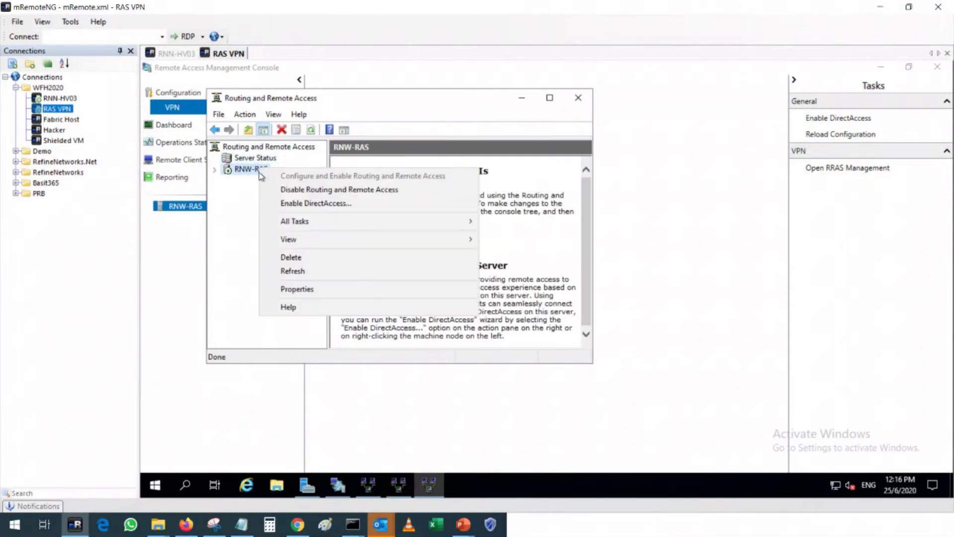
left_click(321, 287)
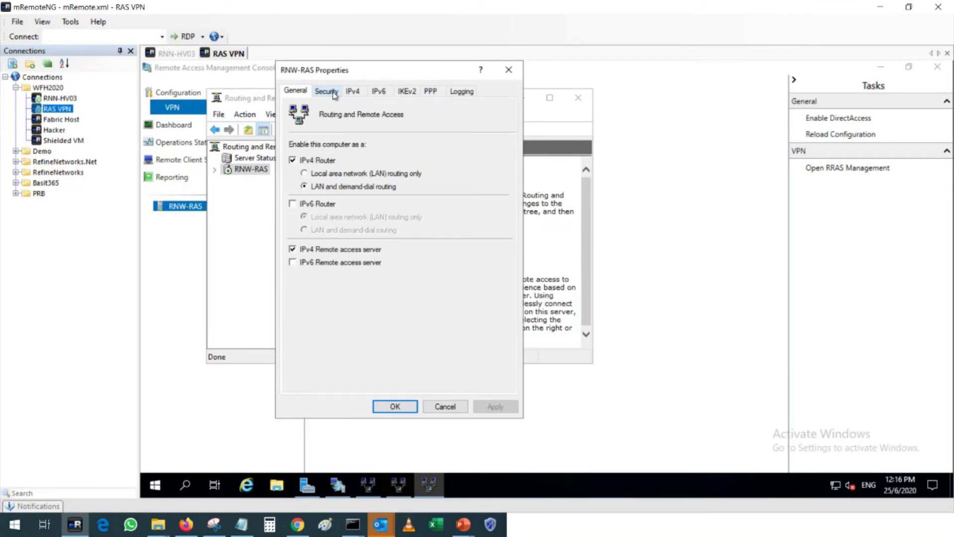
Review the Security, IPv4, IPv6, IKEv2, PPP and Logging tabs, cancel, and close the console
left_click(326, 91)
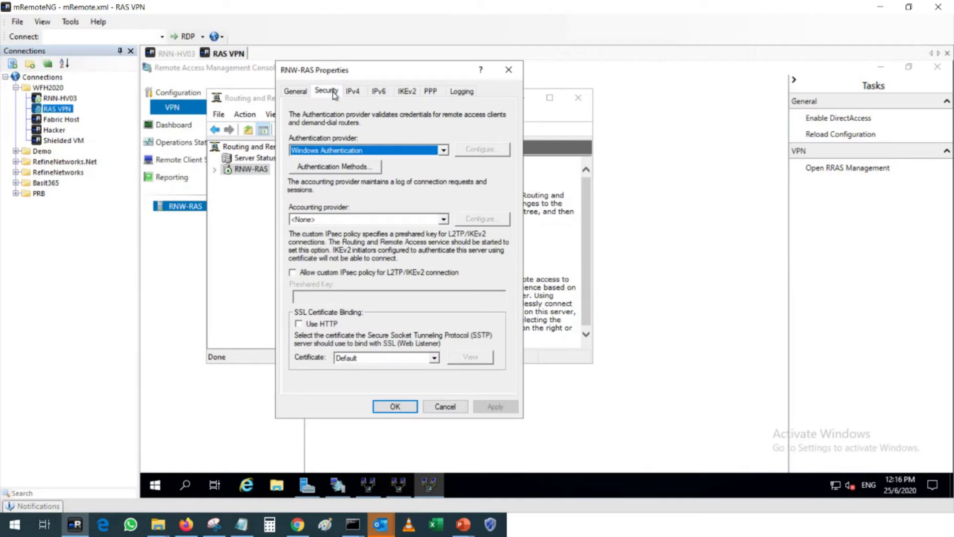
left_click(354, 94)
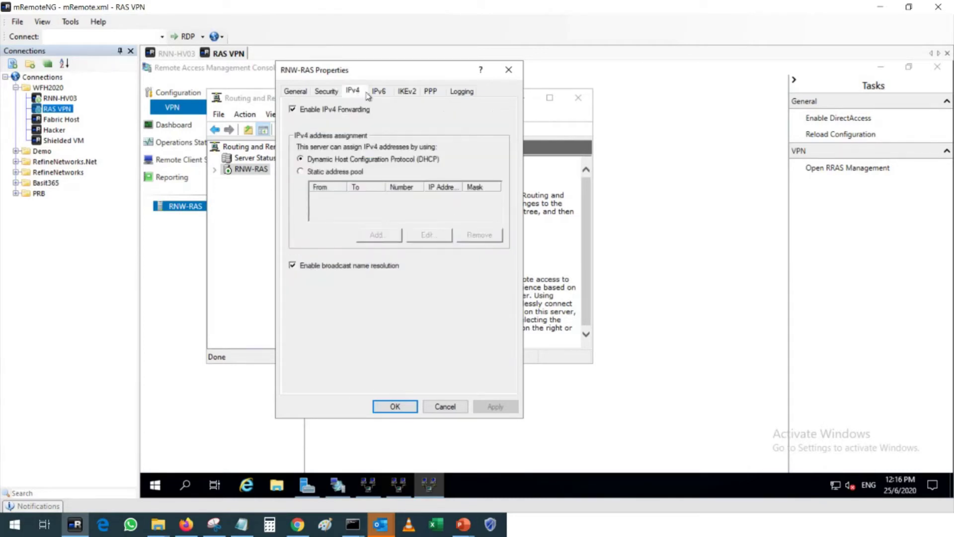
left_click(377, 96)
left_click(406, 93)
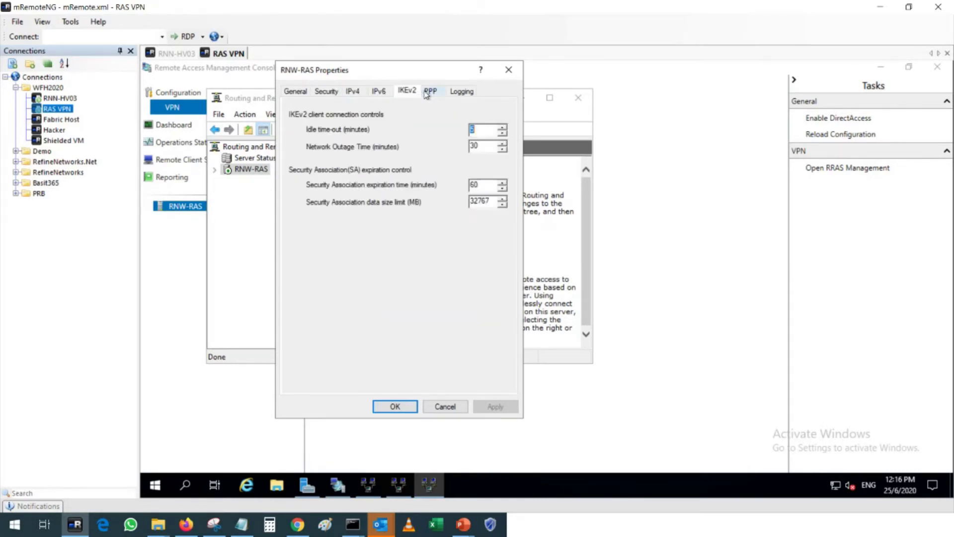
left_click(440, 94)
left_click(462, 92)
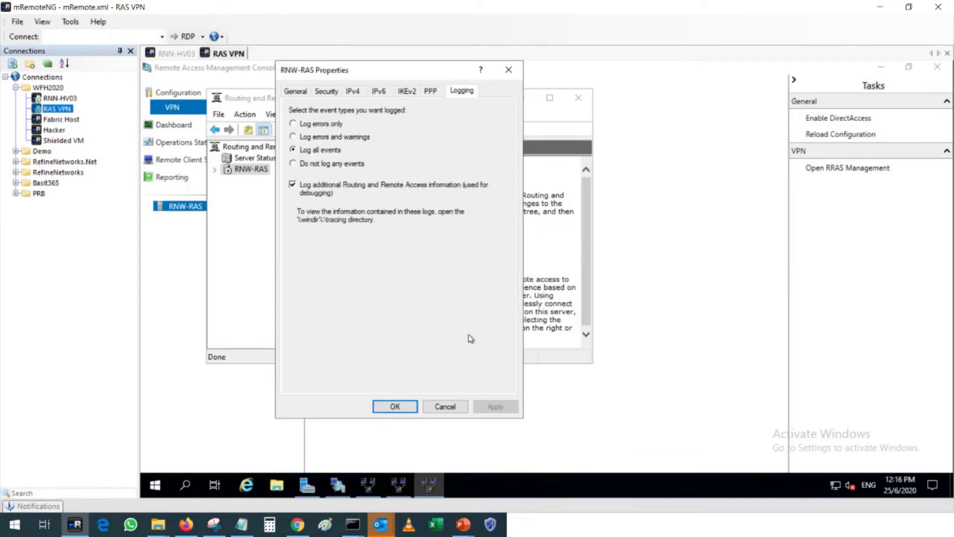
left_click(440, 406)
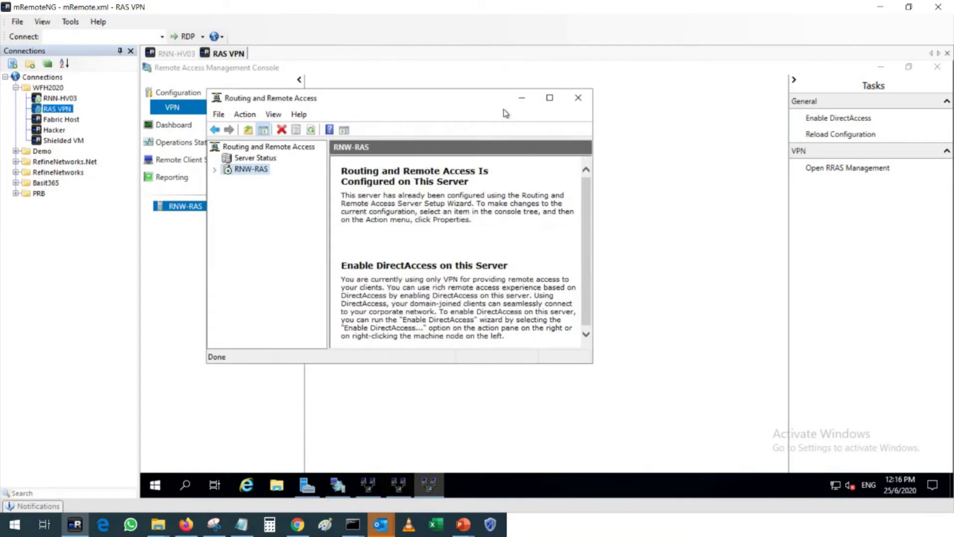
left_click(577, 98)
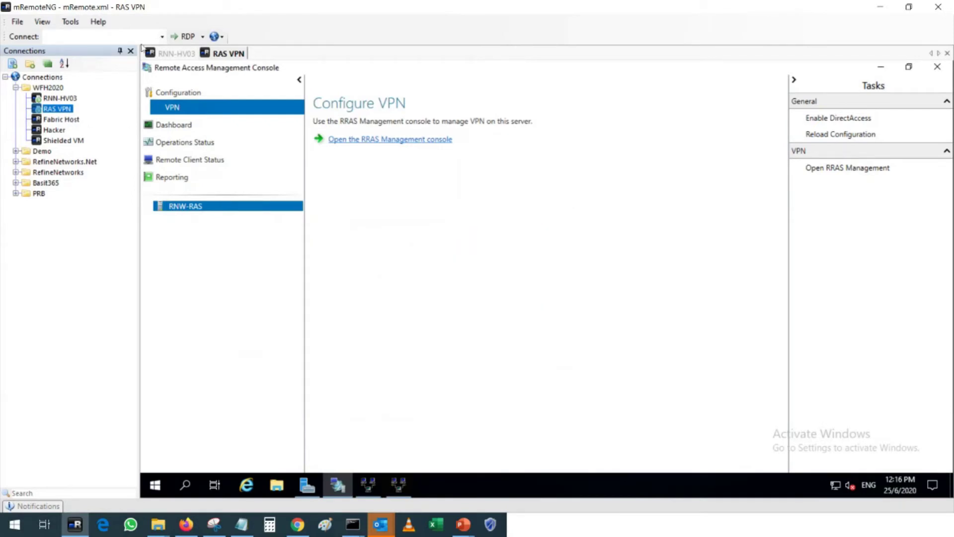
List the VMs on host RNN-HV03, preview open consoles and select RNN-DA
left_click(187, 56)
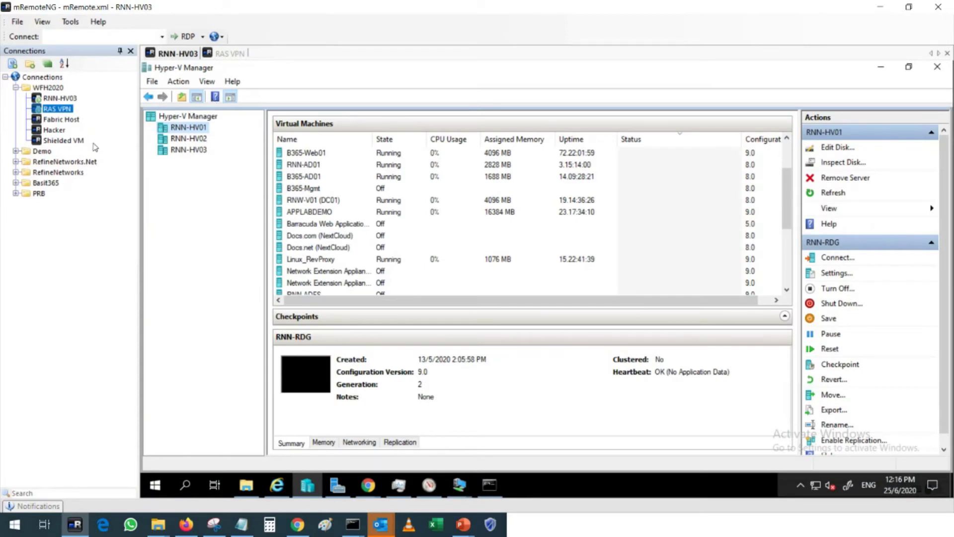
left_click(179, 150)
scroll(511, 193, "down", 1)
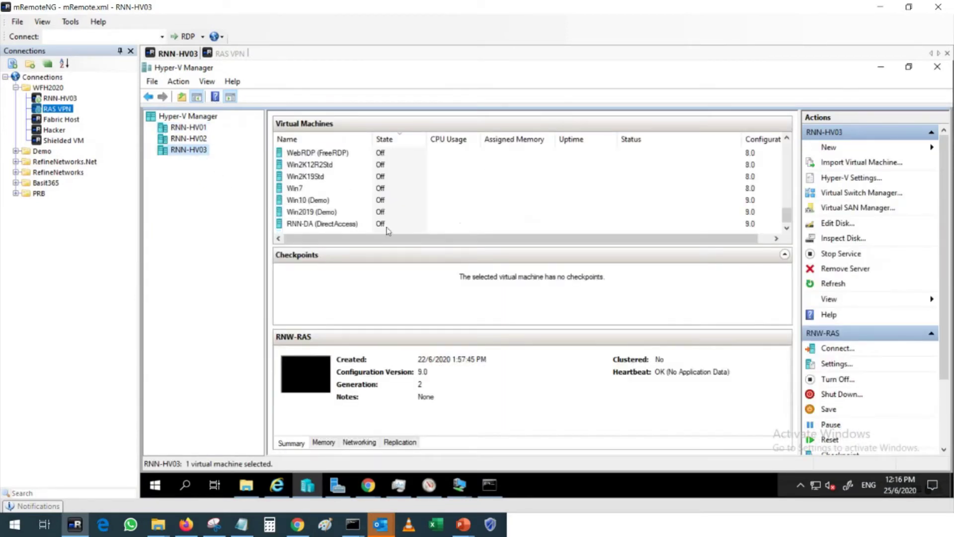
left_click(459, 484)
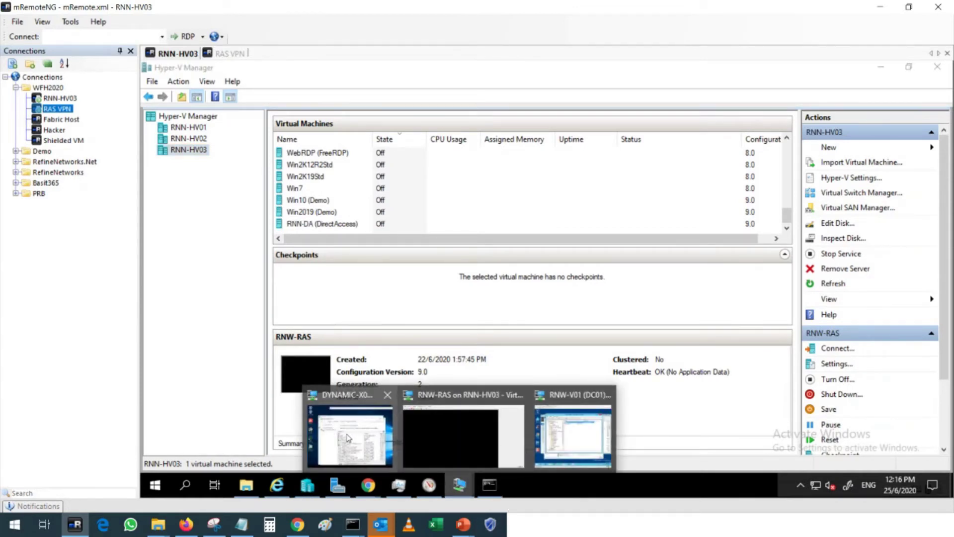
left_click(352, 225)
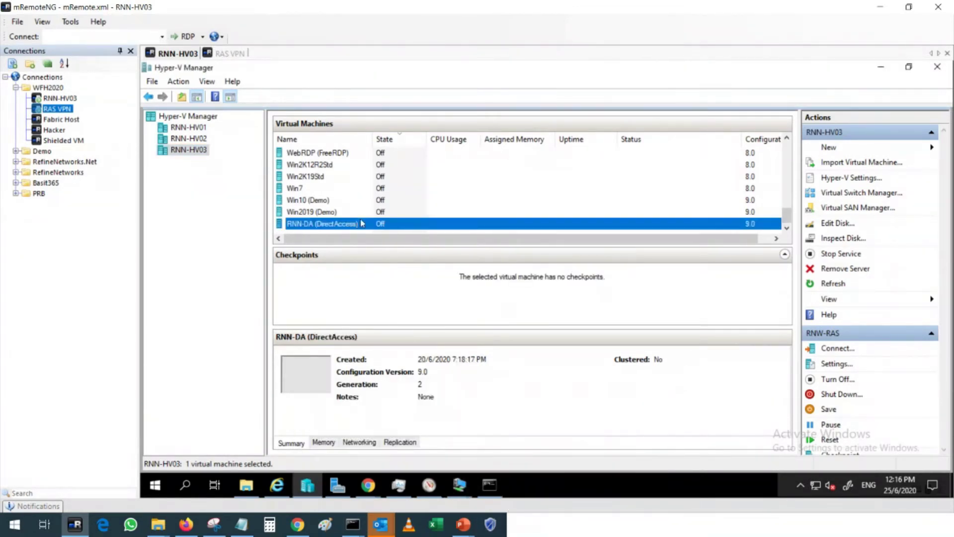
Connect to the Win10-1 virtual machine's console from Hyper-V Manager
scroll(373, 200, "up", 3)
scroll(374, 200, "up", 1)
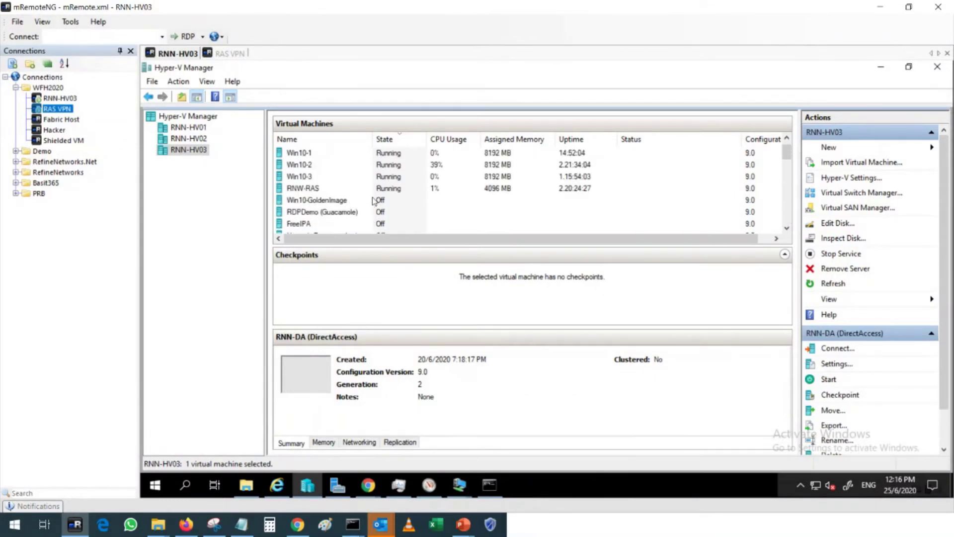
scroll(374, 199, "up", 1)
left_click(389, 168)
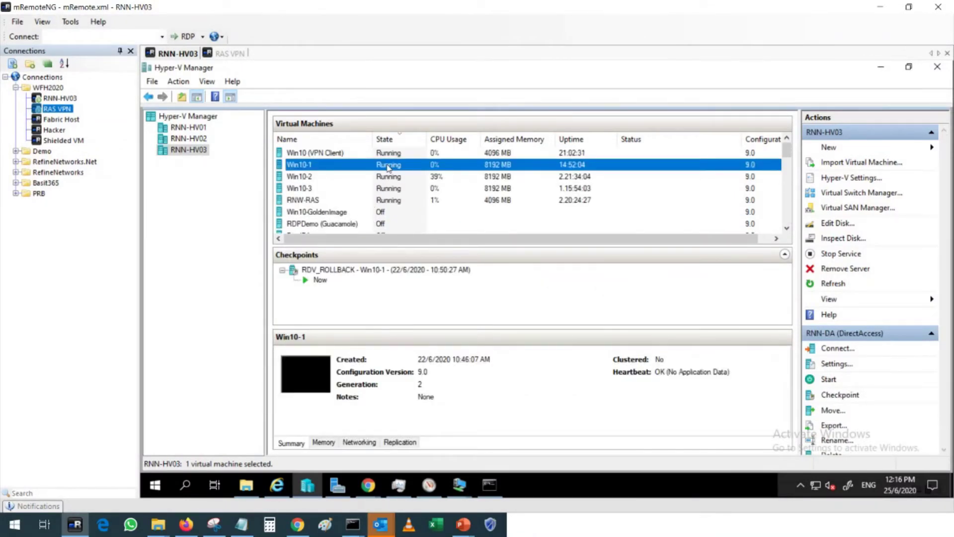
right_click(388, 168)
left_click(403, 174)
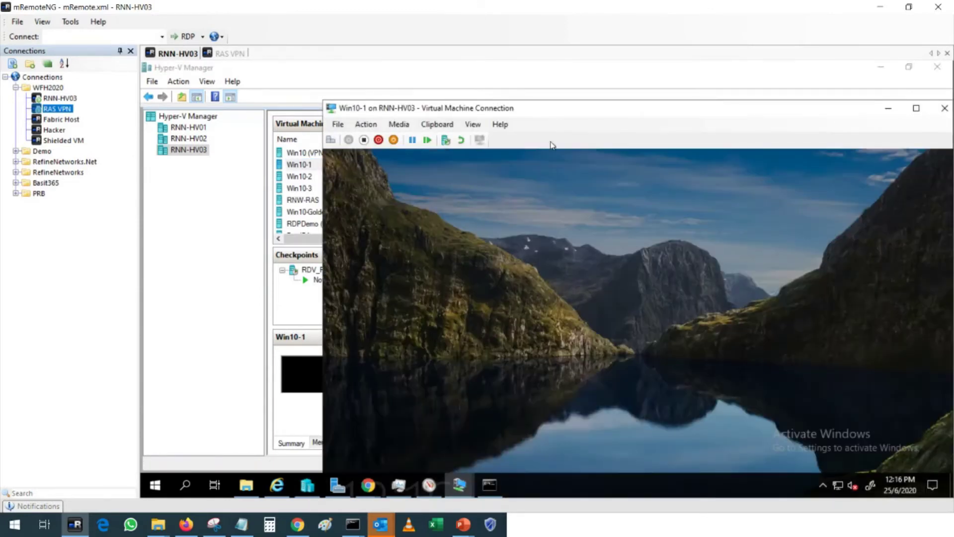
double_click(512, 108)
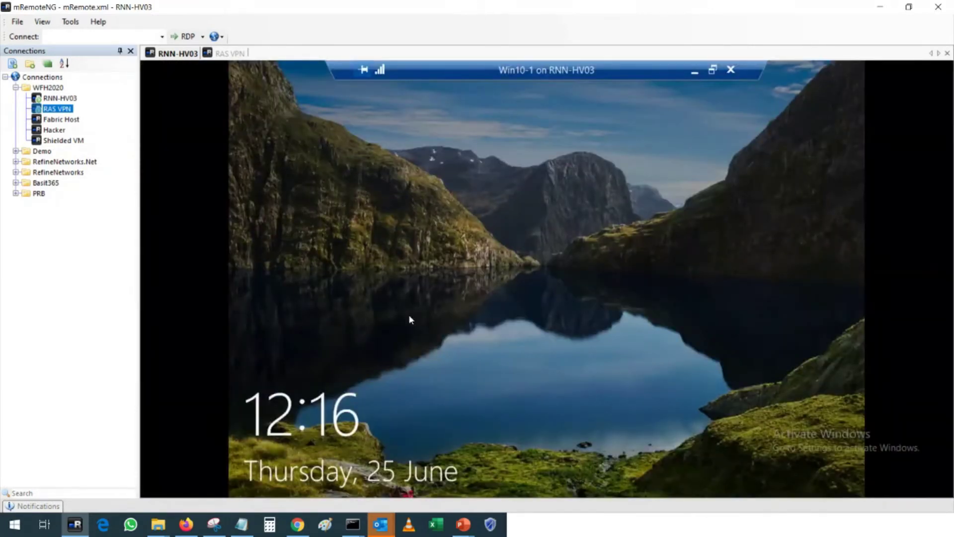
left_click(518, 359)
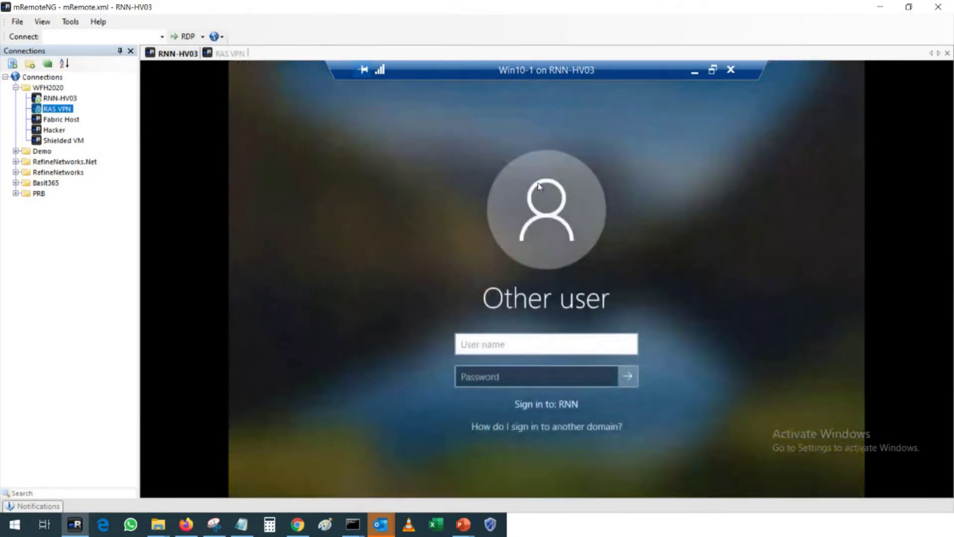
left_click(731, 70)
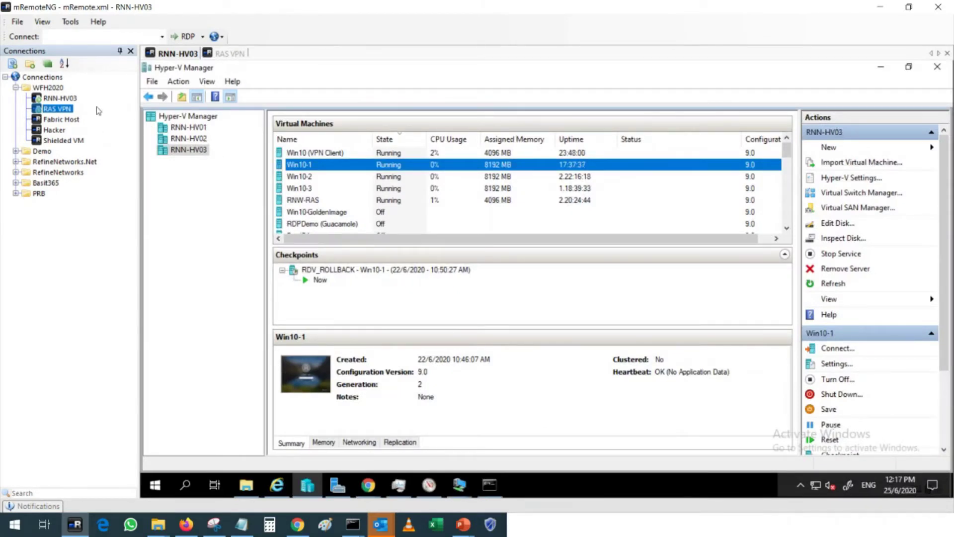
Select RNN-HV03 and bring the RNW-RAS VM console to the front from the taskbar preview
left_click(72, 99)
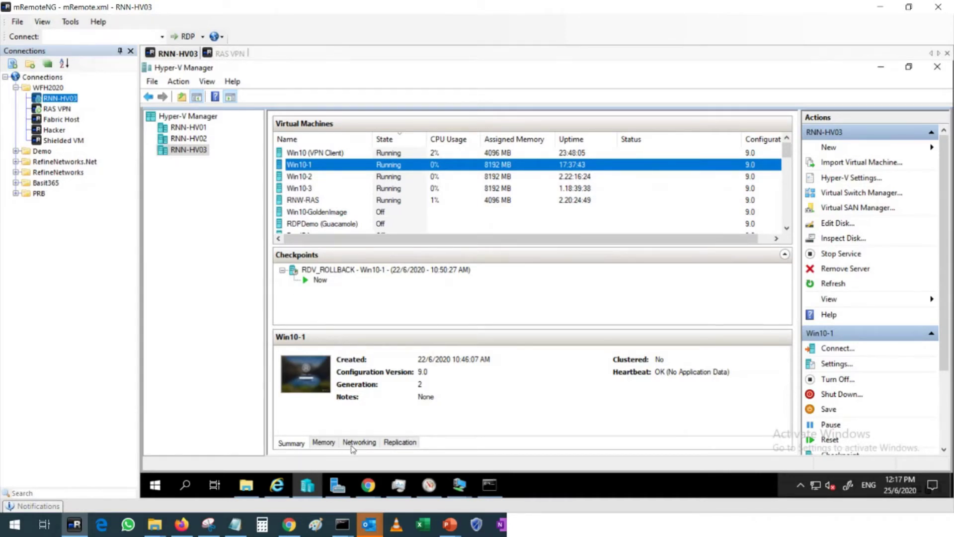
left_click(460, 490)
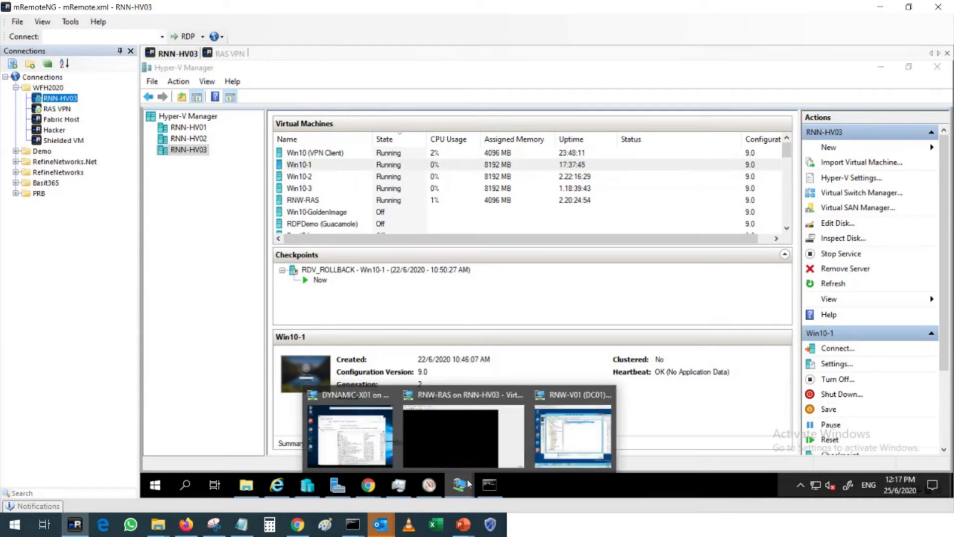
left_click(483, 452)
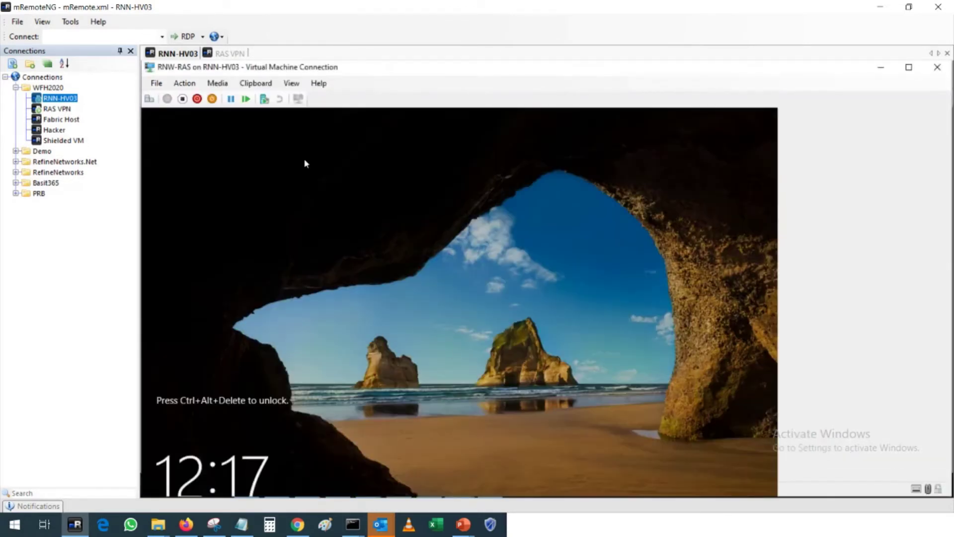
Make the RNW-RAS console full screen and reconnect RNN-HV03 in fullscreen mode
left_click(291, 83)
left_click(293, 97)
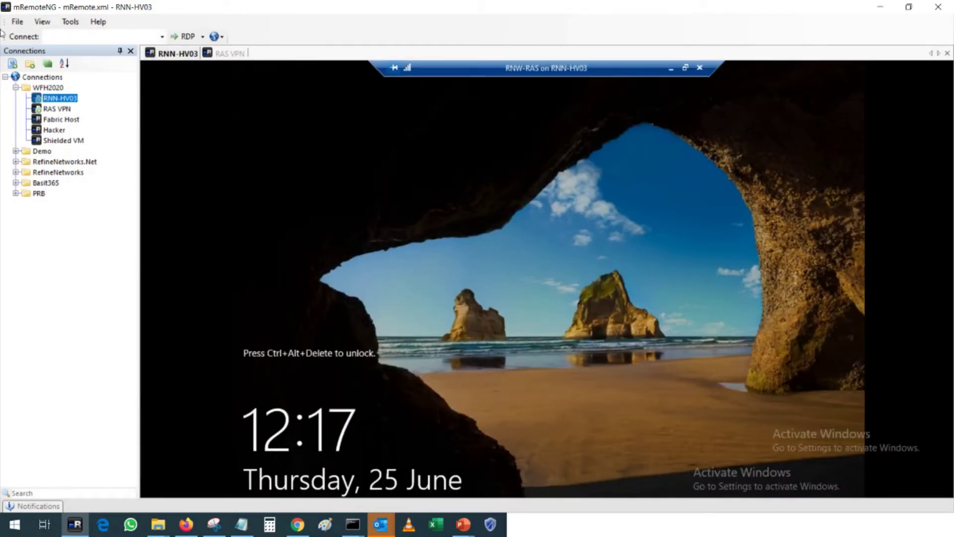
right_click(69, 101)
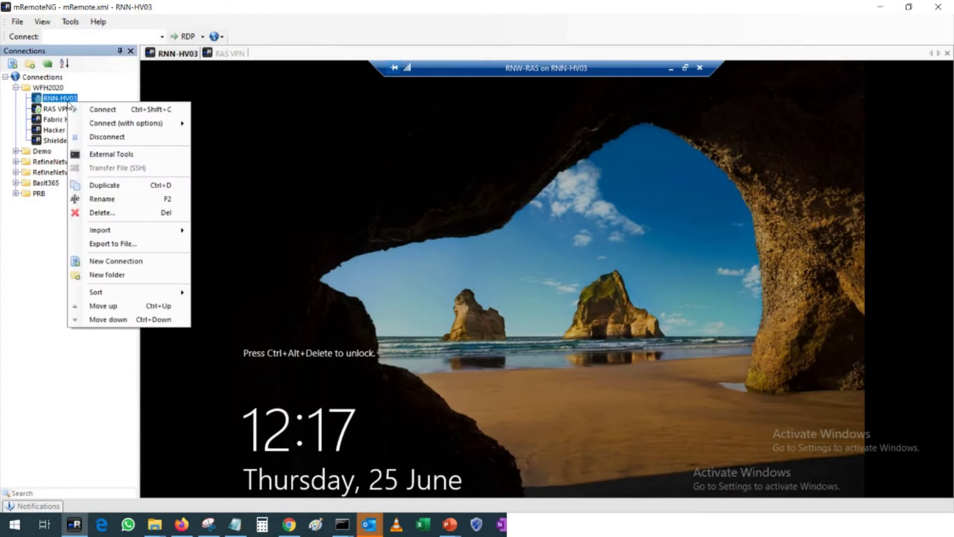
mouse_move(169, 124)
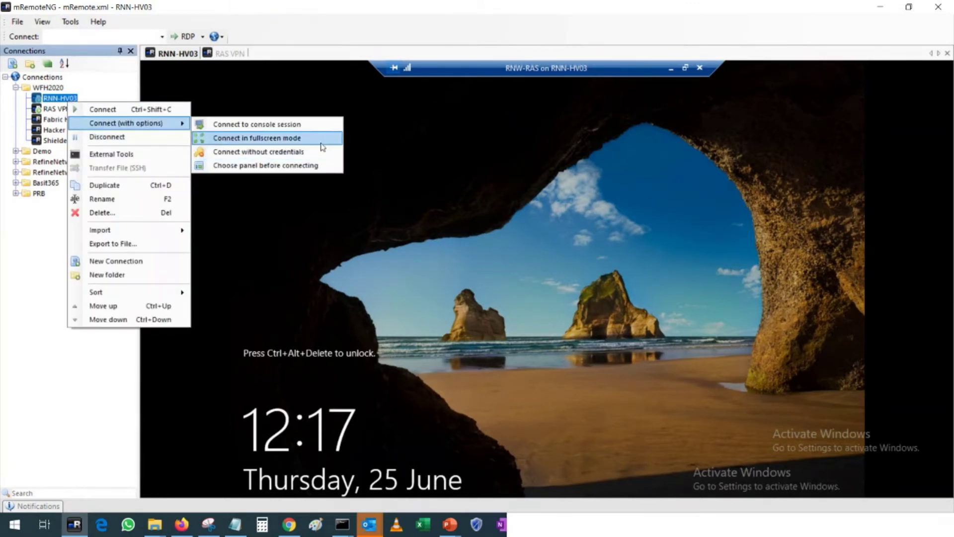
left_click(322, 139)
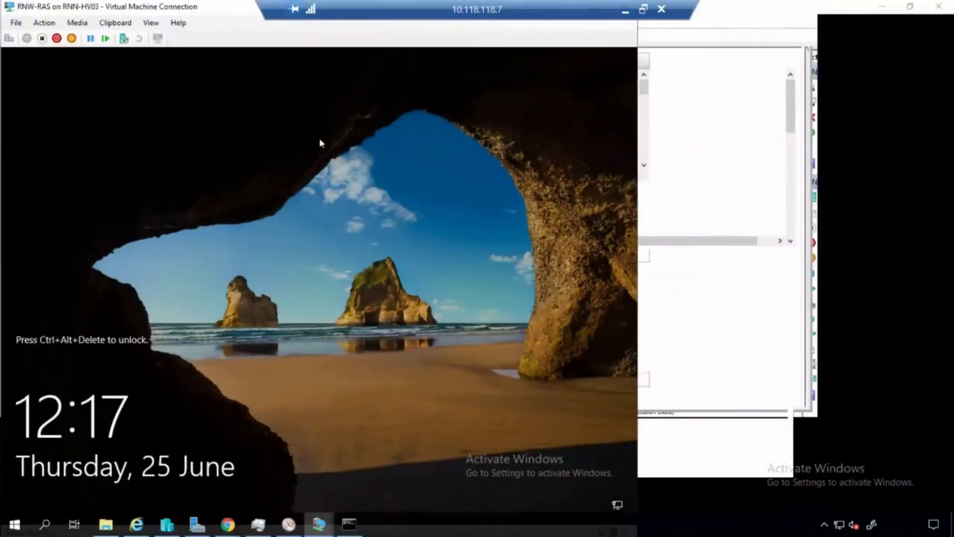
Switch the RNW-RAS console to full screen and restore the session into the mRemoteNG tab
left_click(152, 22)
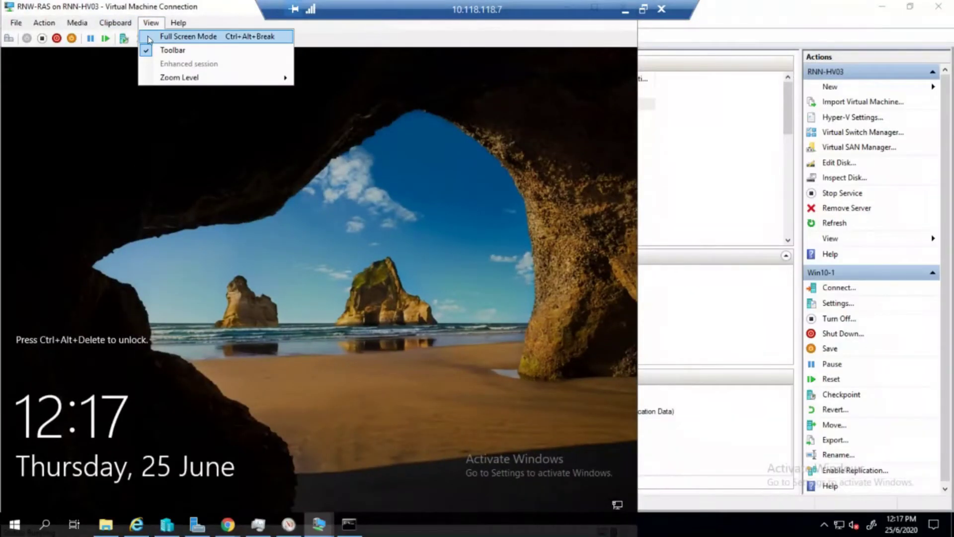
left_click(174, 35)
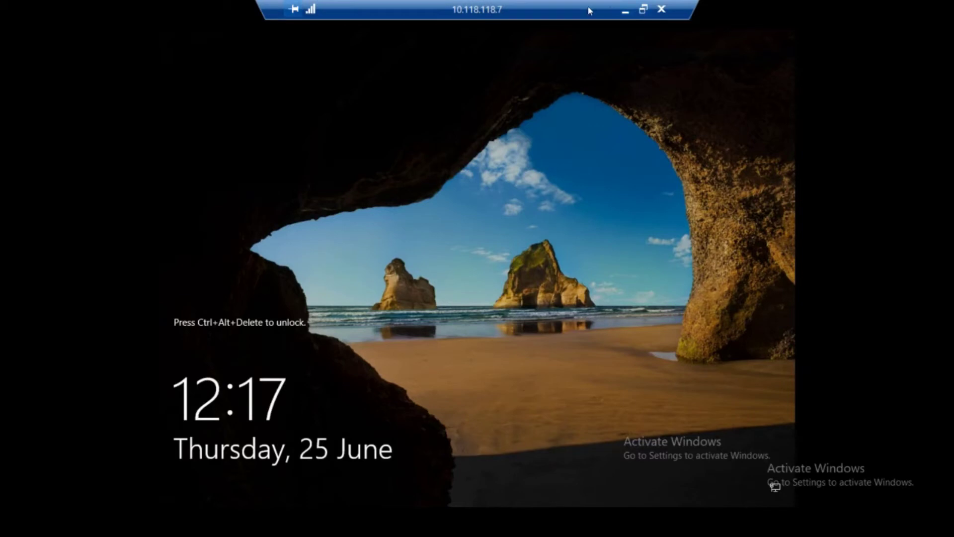
left_click_drag(590, 9, 500, 10)
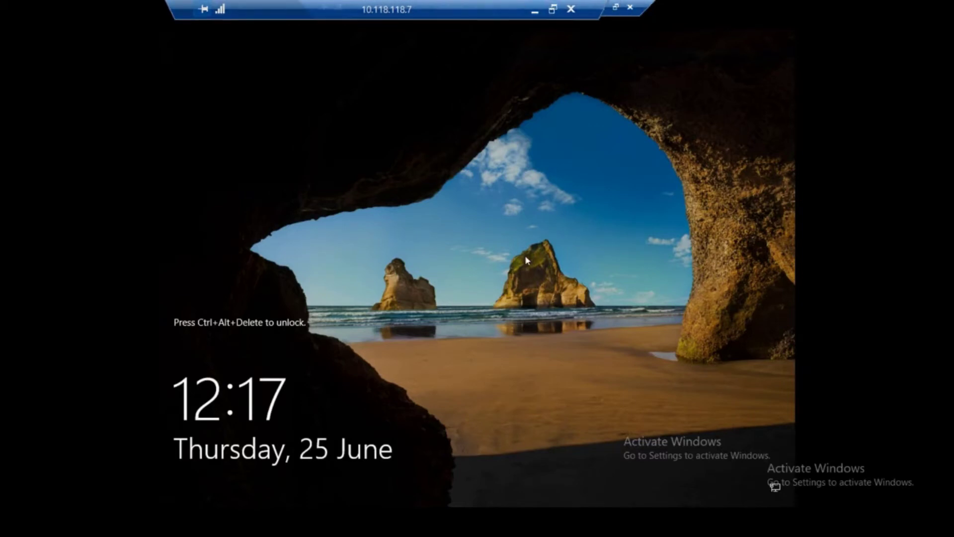
left_click(557, 11)
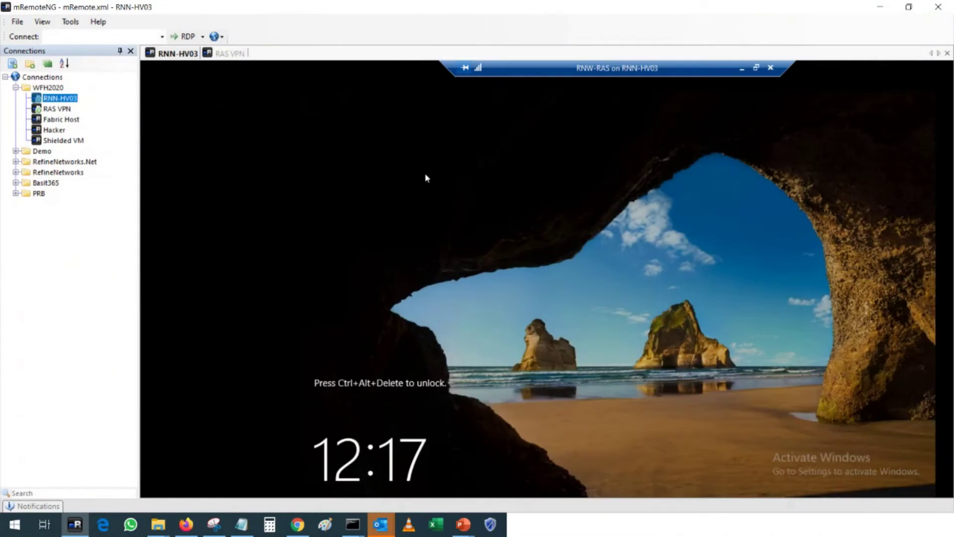
Restore the RNW-RAS window, wake its lock screen, and toggle full screen on and off
double_click(638, 76)
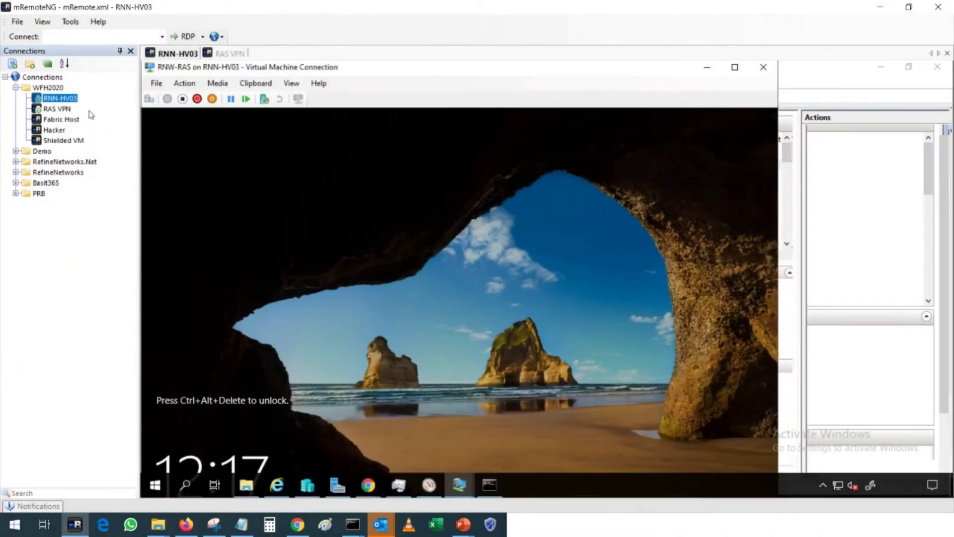
left_click(150, 99)
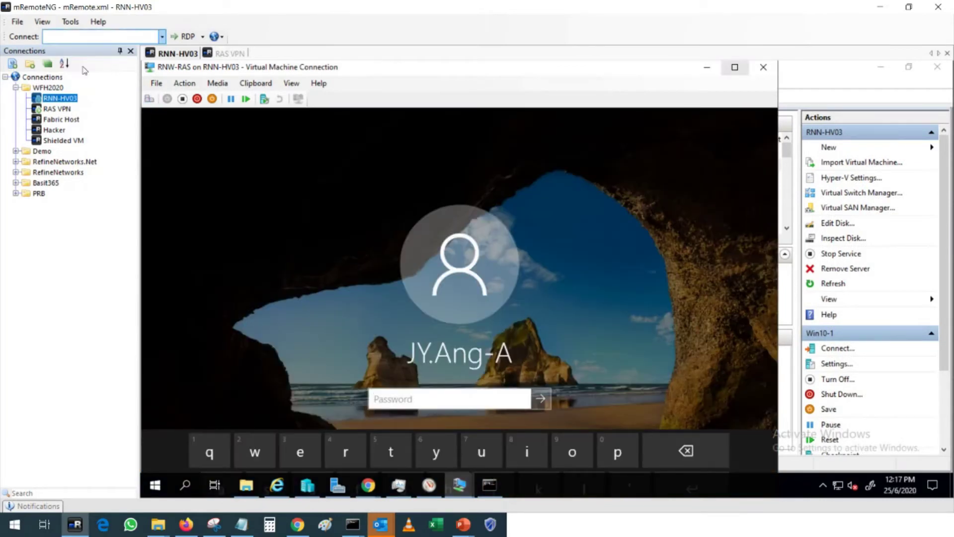
left_click(296, 85)
left_click(328, 97)
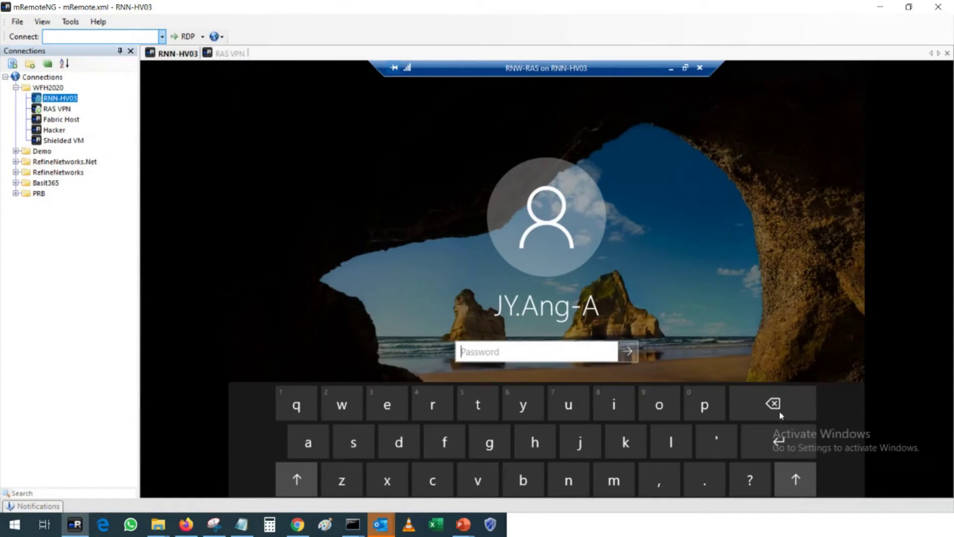
left_click(729, 240)
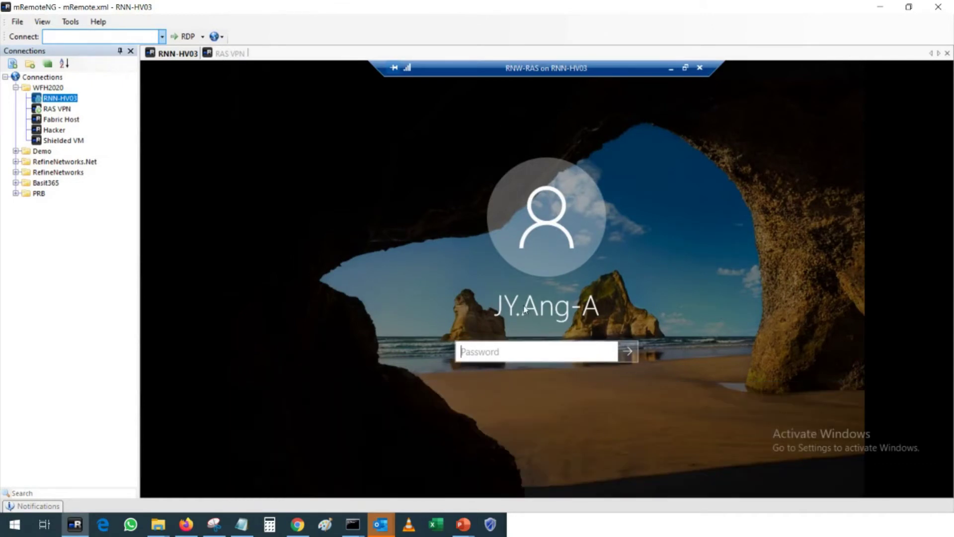
left_click(686, 67)
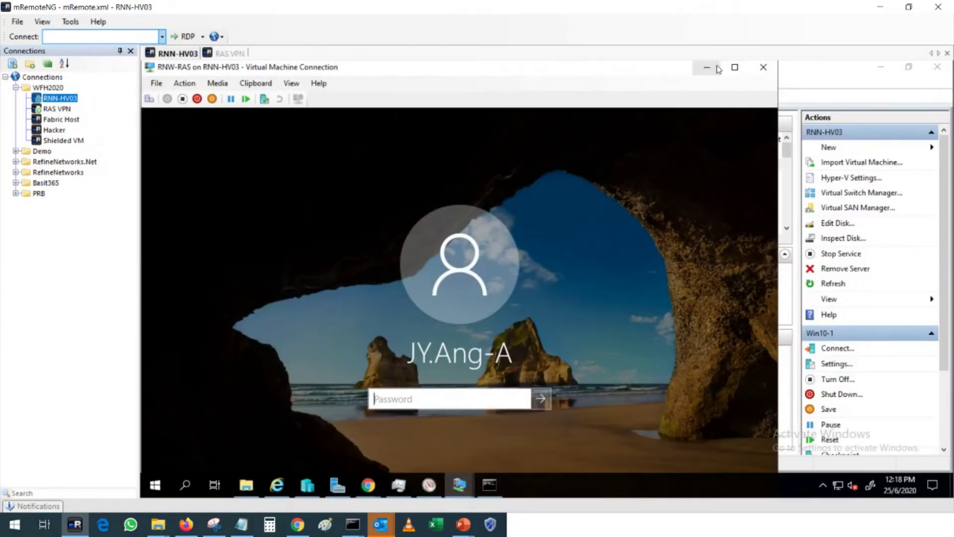
Attempt a sign-in password in full screen, dismiss the incorrect-password message, and restore the window
left_click(735, 67)
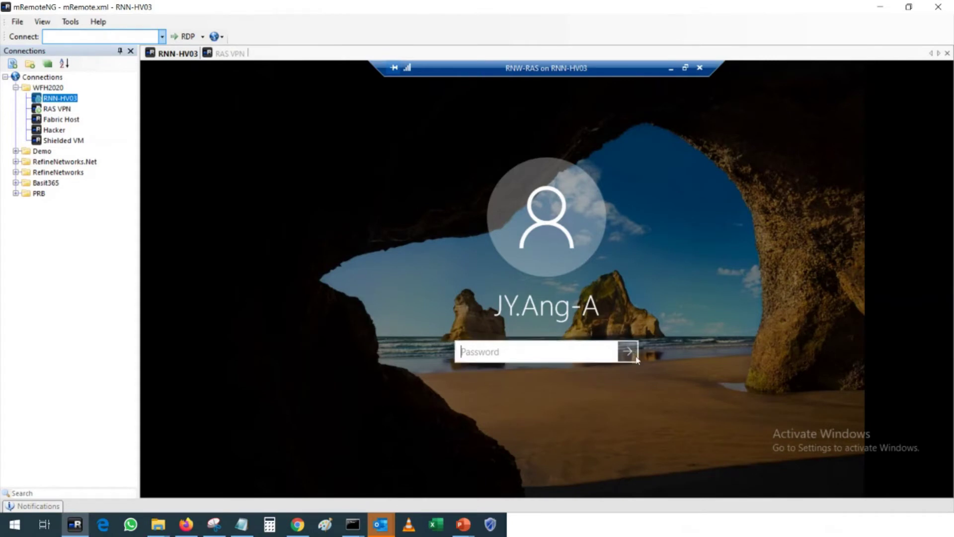
key("Return")
left_click(521, 385)
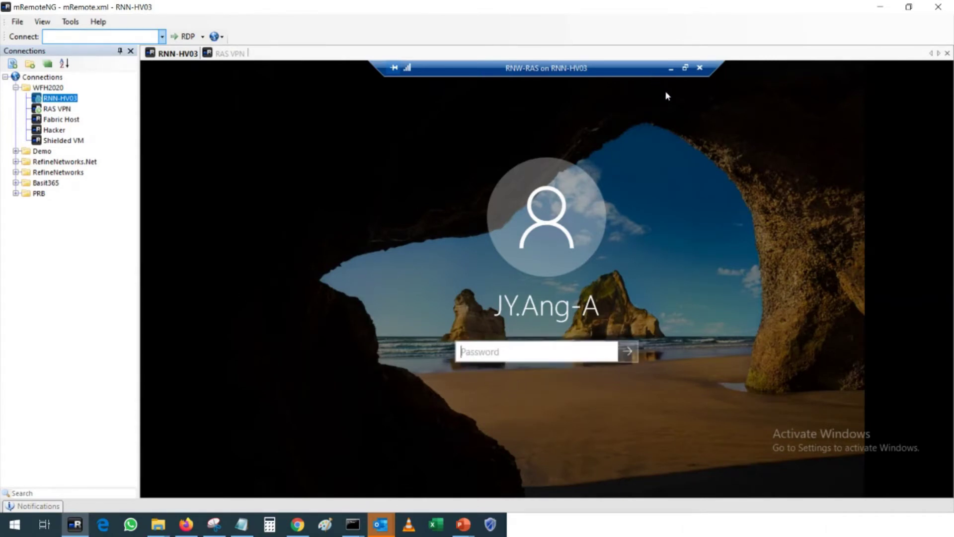
left_click(686, 67)
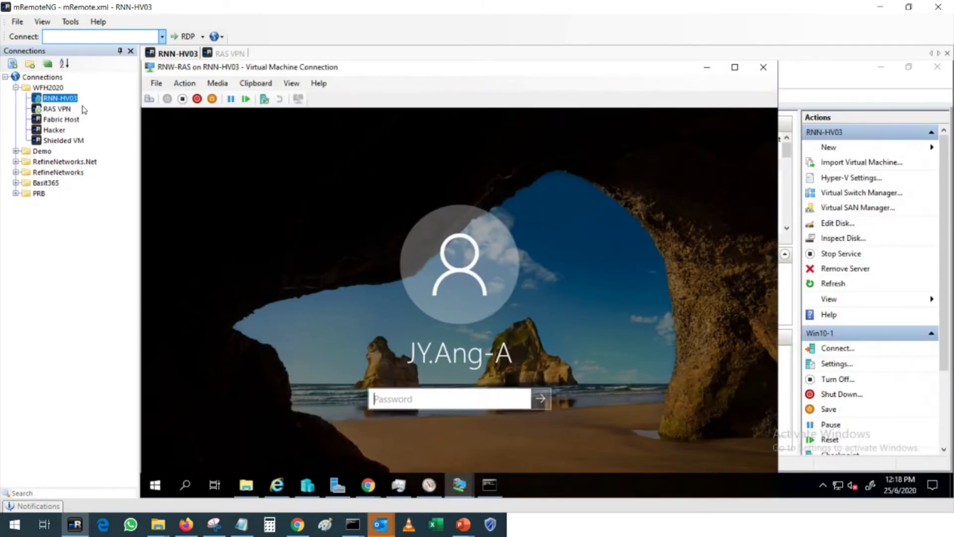
Switch to RAS VPN and back to RNN-HV03, then toggle the VM window's full screen
left_click(57, 110)
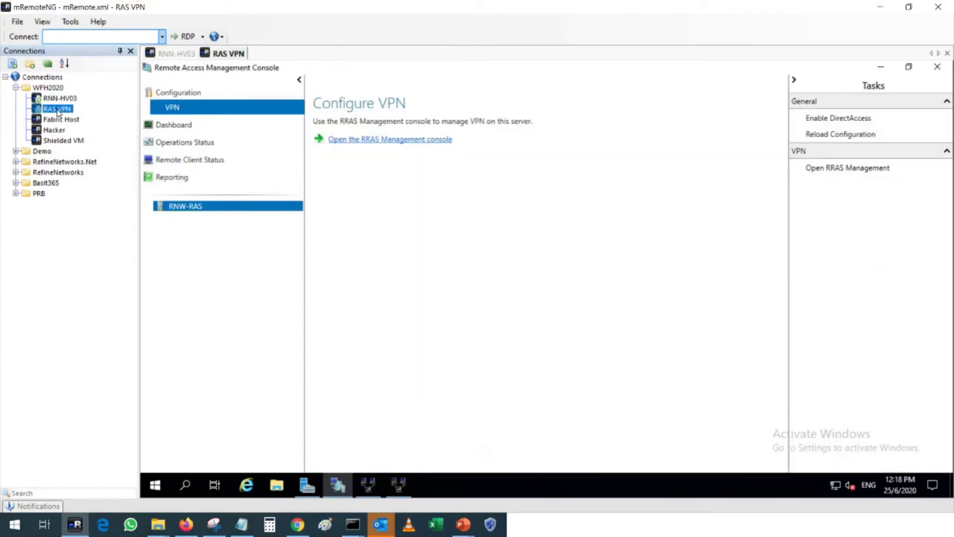
left_click(70, 98)
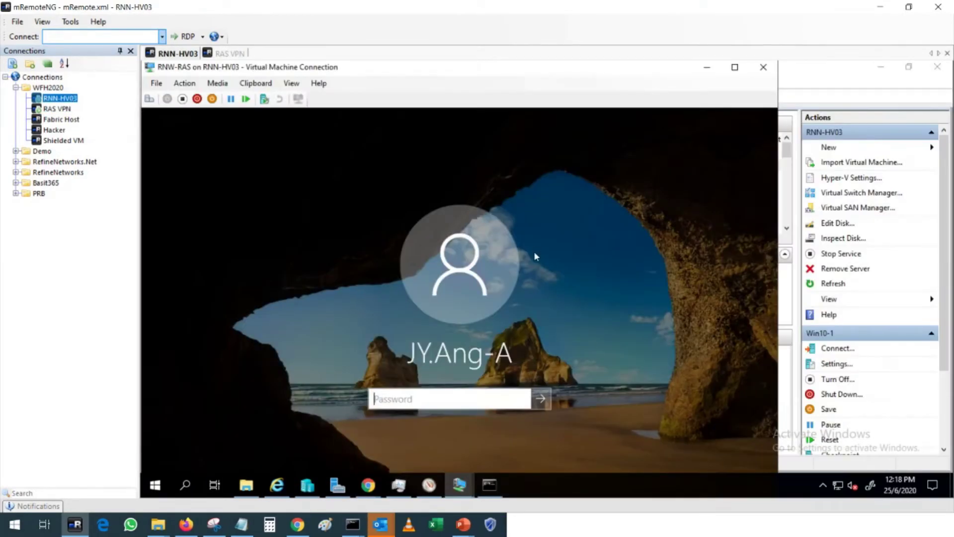
left_click(735, 67)
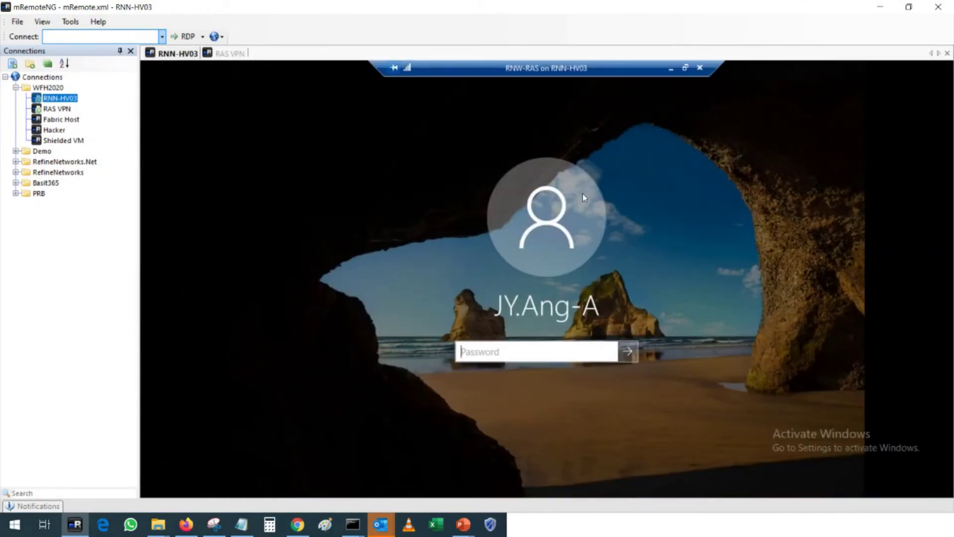
left_click(687, 68)
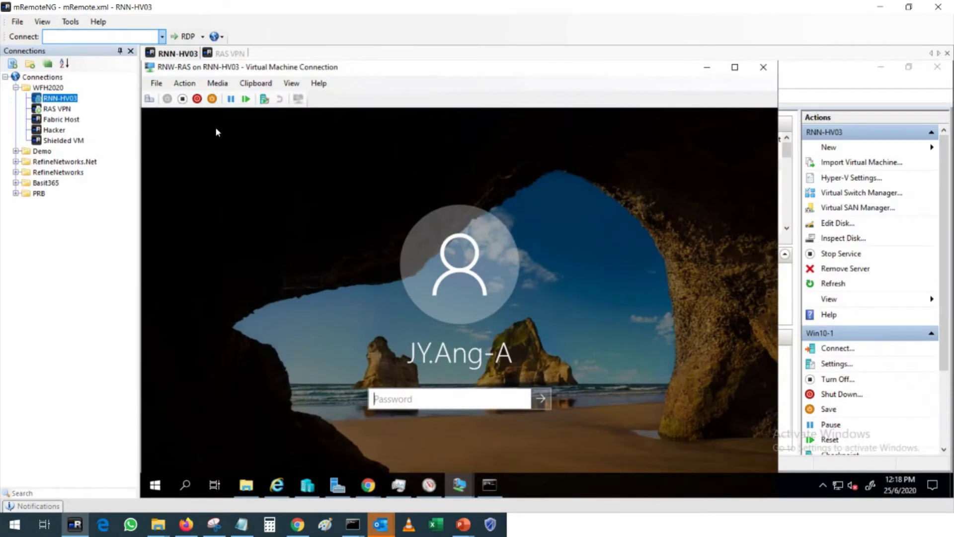
Send Ctrl+Alt+Del to RNW-RAS, try Shut Down, and close the 'Failed to stop' error
left_click(149, 99)
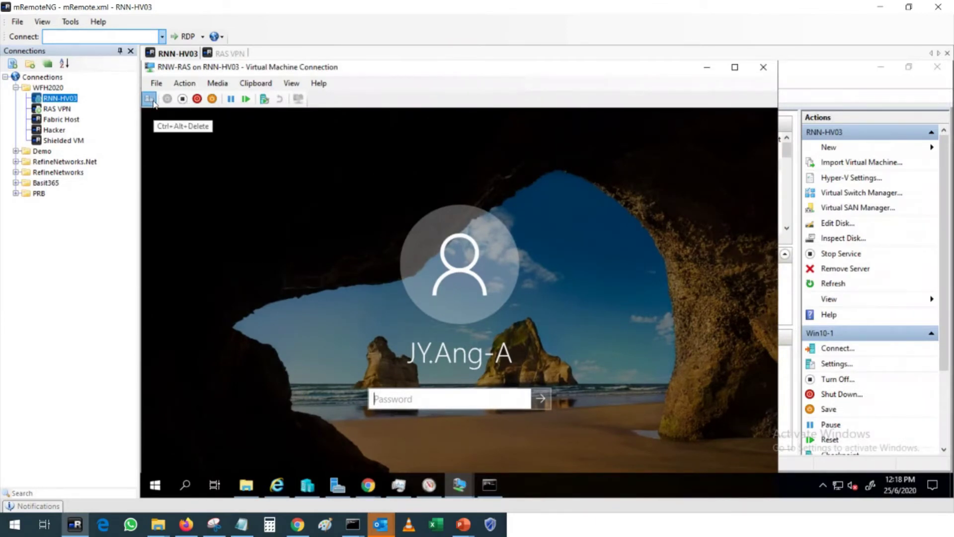
left_click(196, 99)
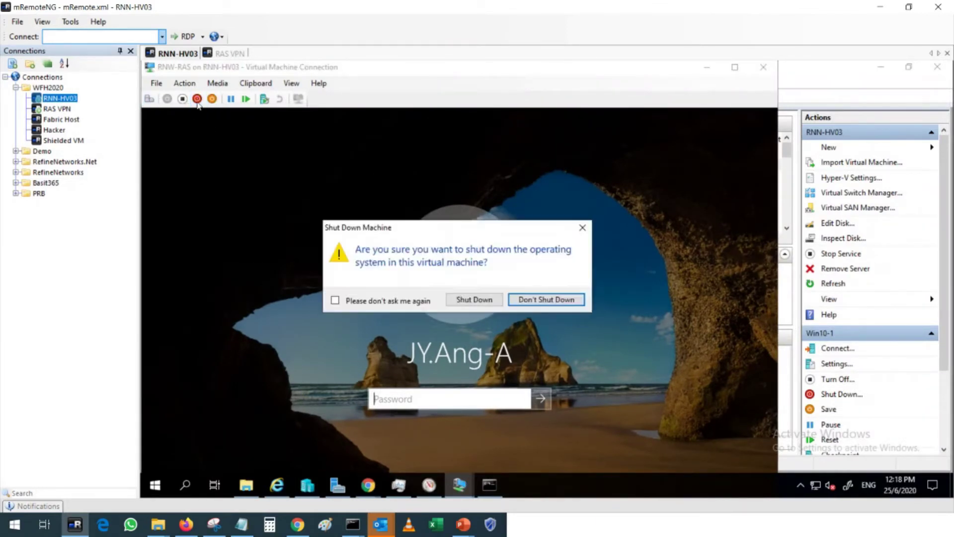
left_click(474, 299)
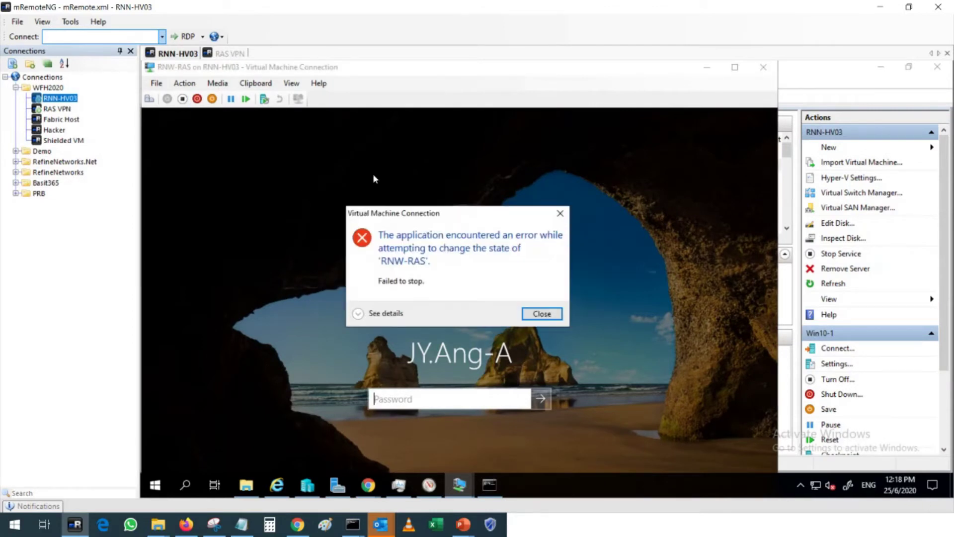
left_click(556, 316)
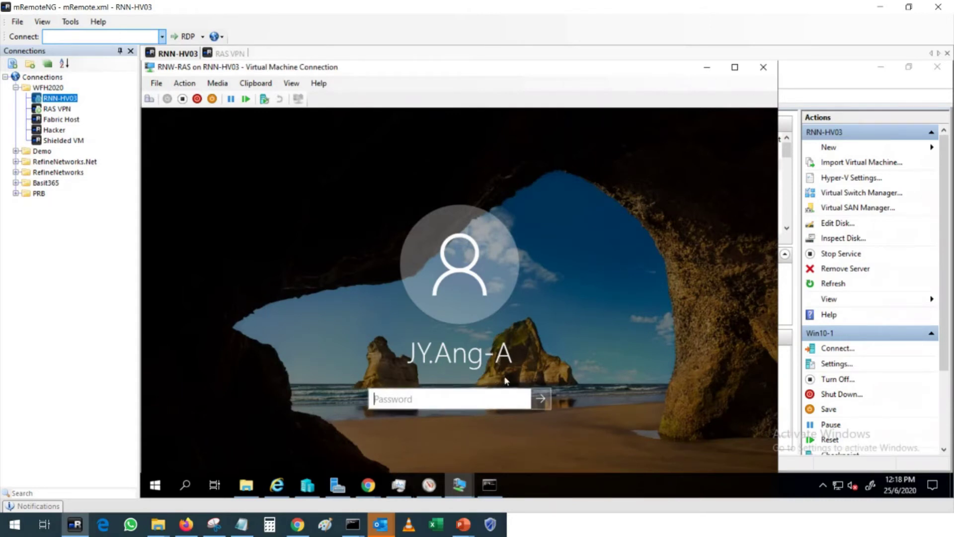
Retry the RNW-RAS shutdown, dismiss the failure, and minimize the VM window to show Hyper-V Manager
left_click(541, 401)
key("Return")
left_click(197, 100)
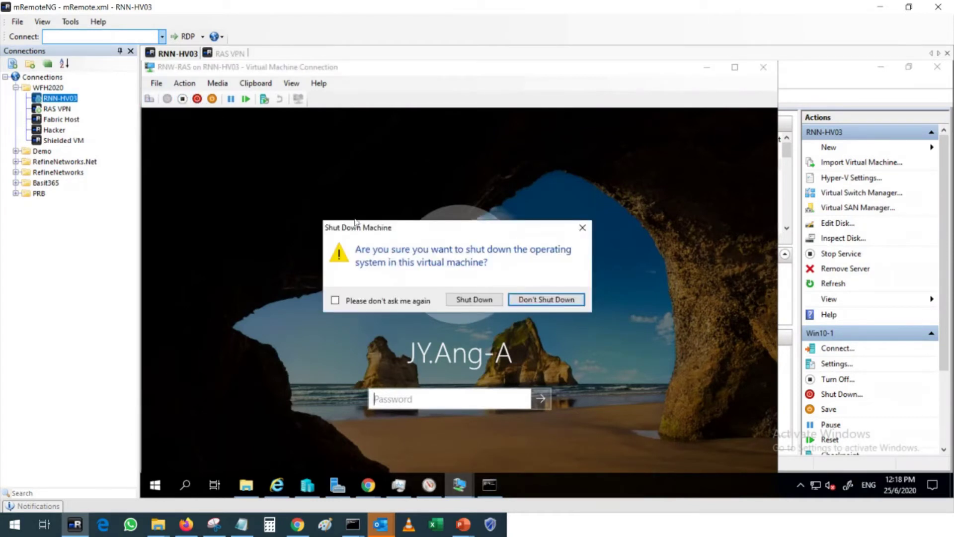
left_click(475, 305)
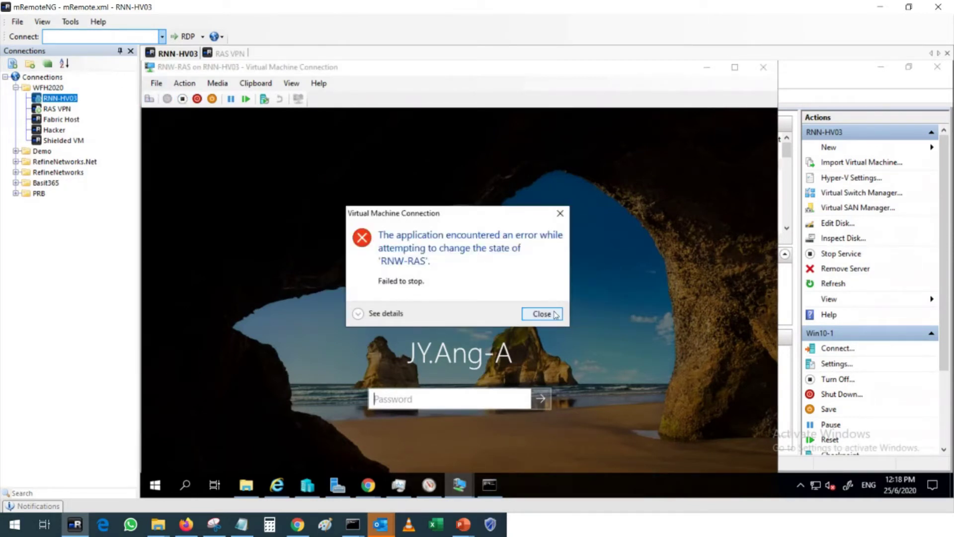
left_click(557, 317)
left_click(48, 110)
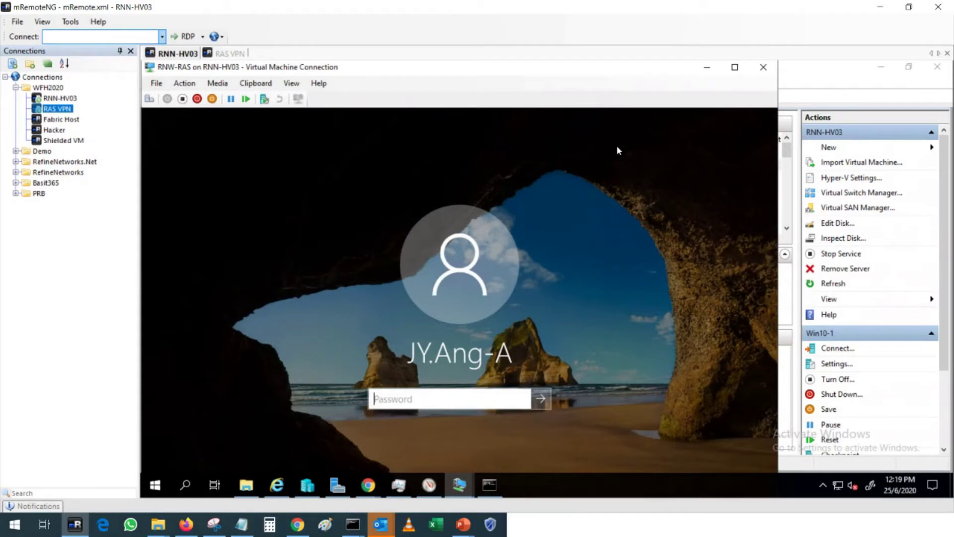
left_click(707, 67)
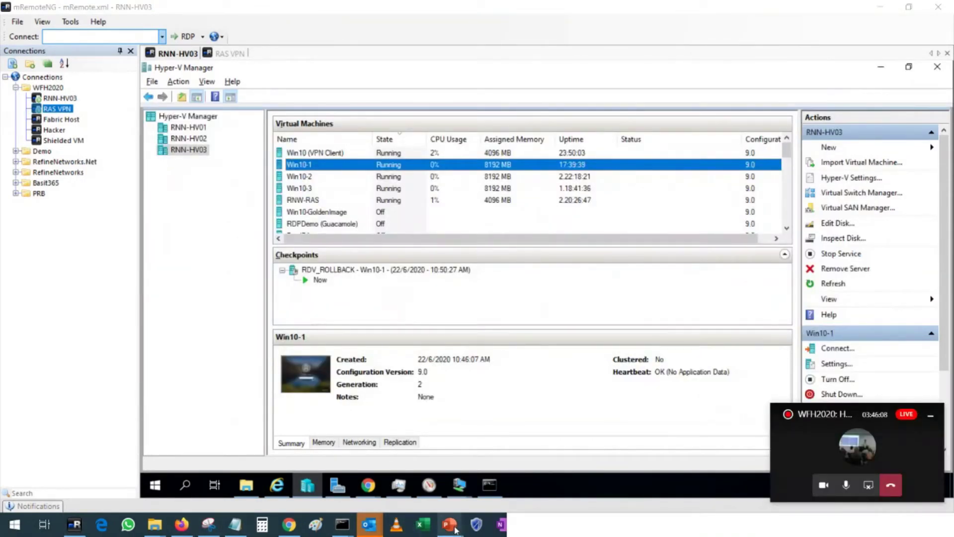
Bring RAS VPN.pptx forward, hide the meeting window, and start the slide show on slide 11
mouse_move(449, 525)
left_click(540, 478)
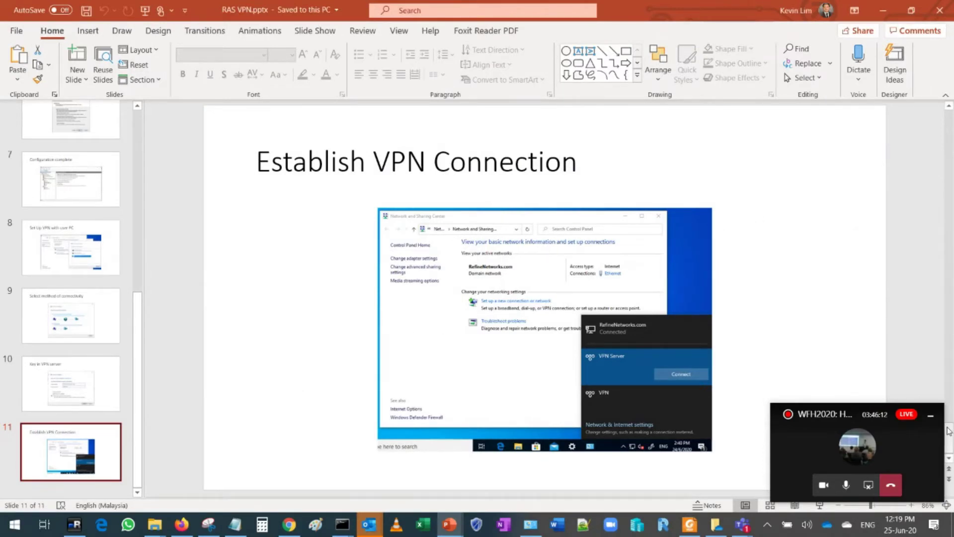
left_click(930, 418)
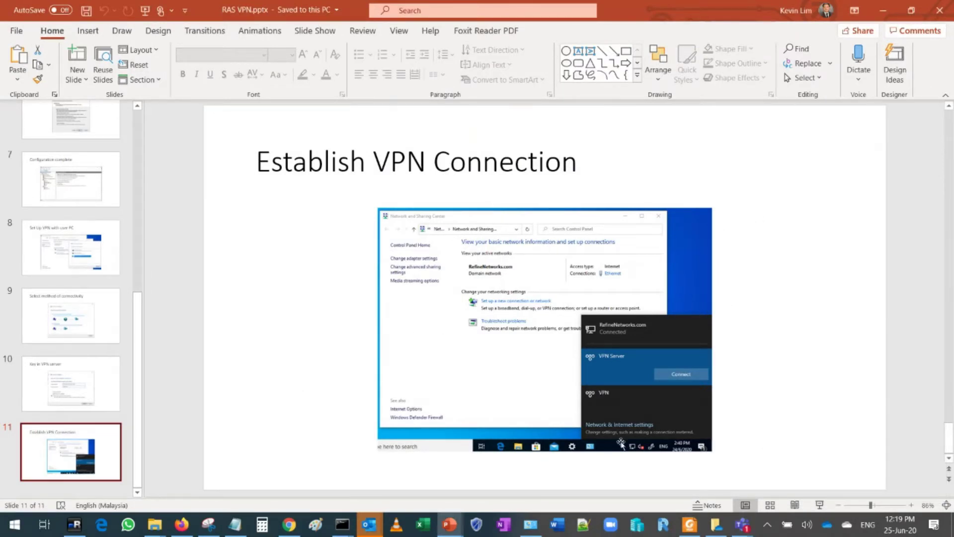
left_click(819, 505)
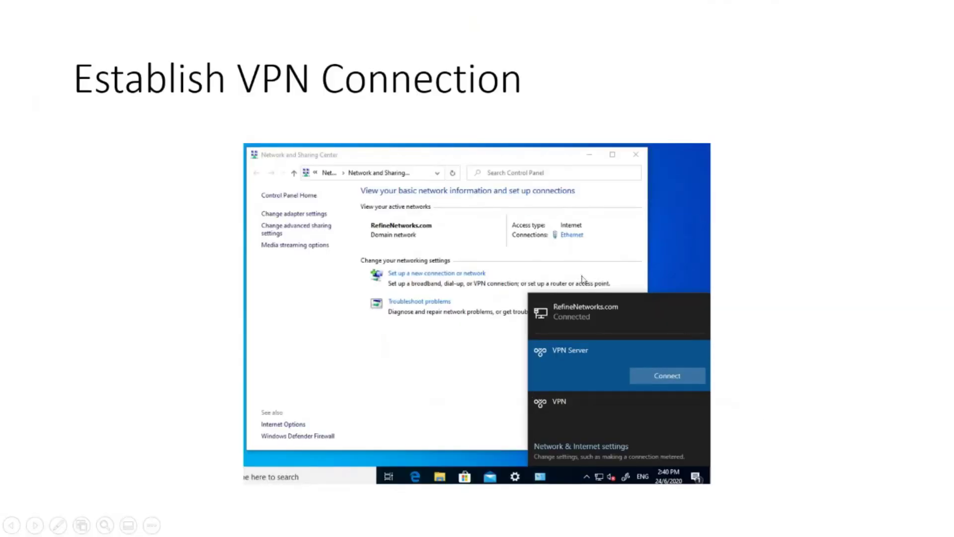
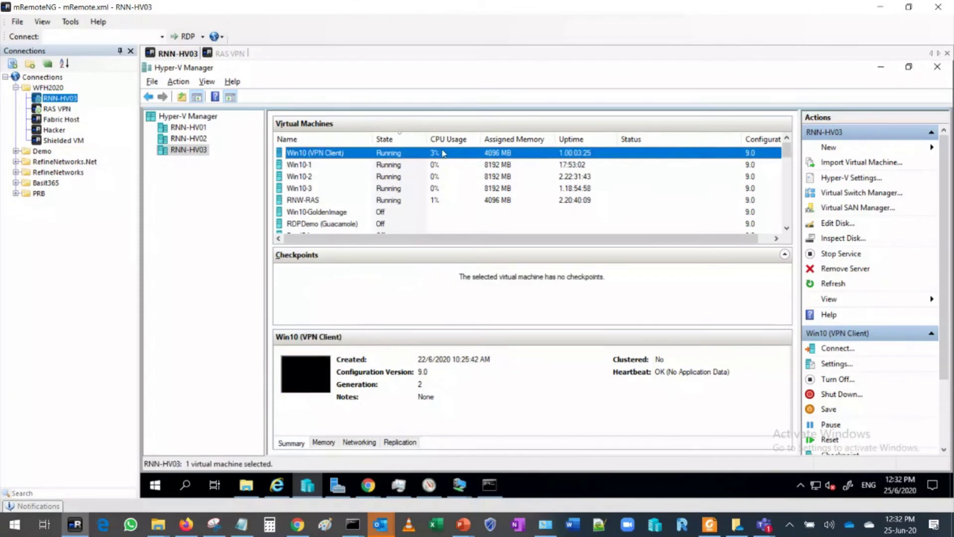
Connect to the Win10 (VPN Client) VM in Full Screen Mode and sign in with its password
right_click(481, 156)
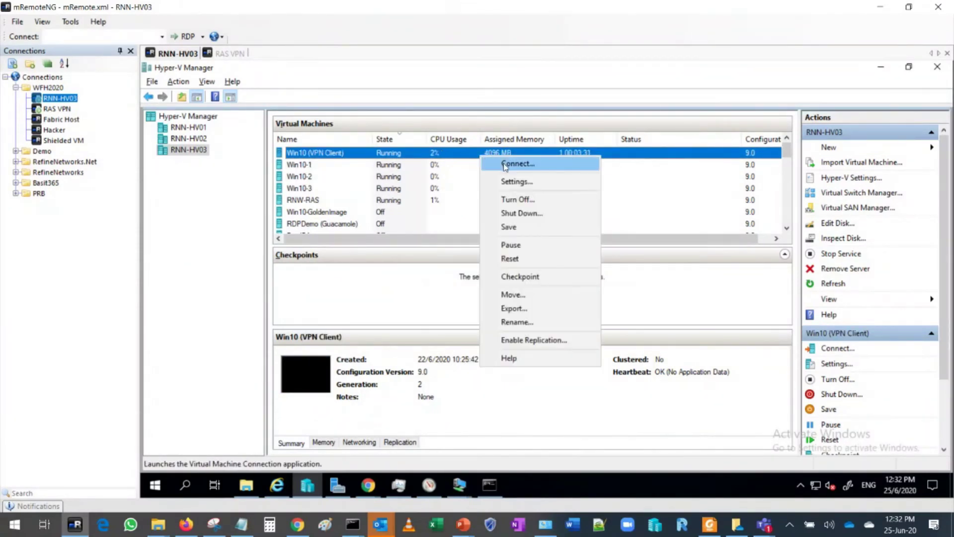
left_click(499, 164)
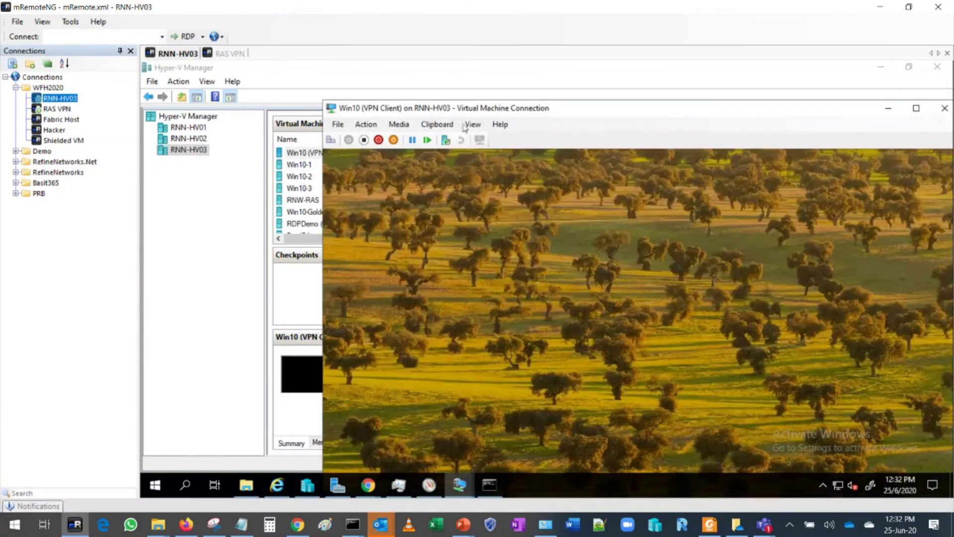
left_click(472, 123)
left_click(510, 138)
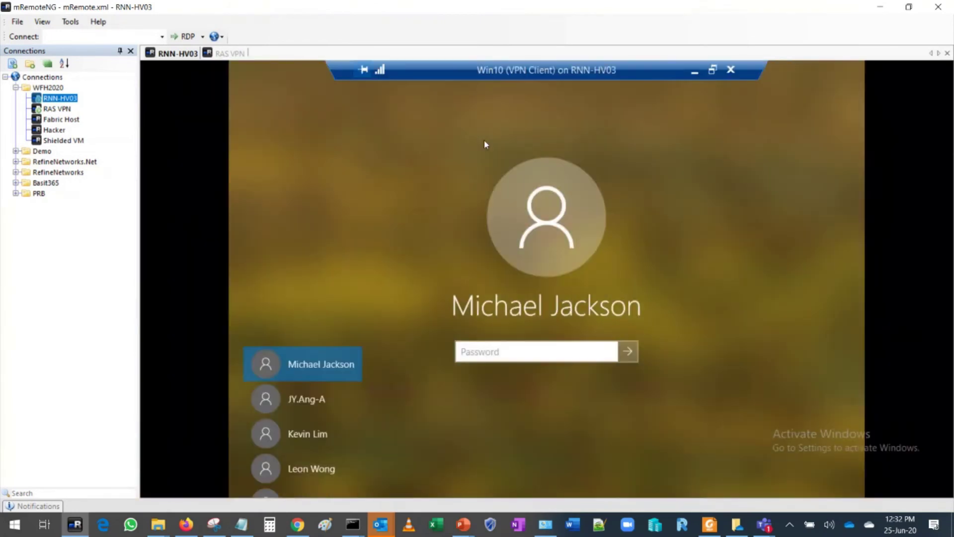
type("••••••••")
key("Return")
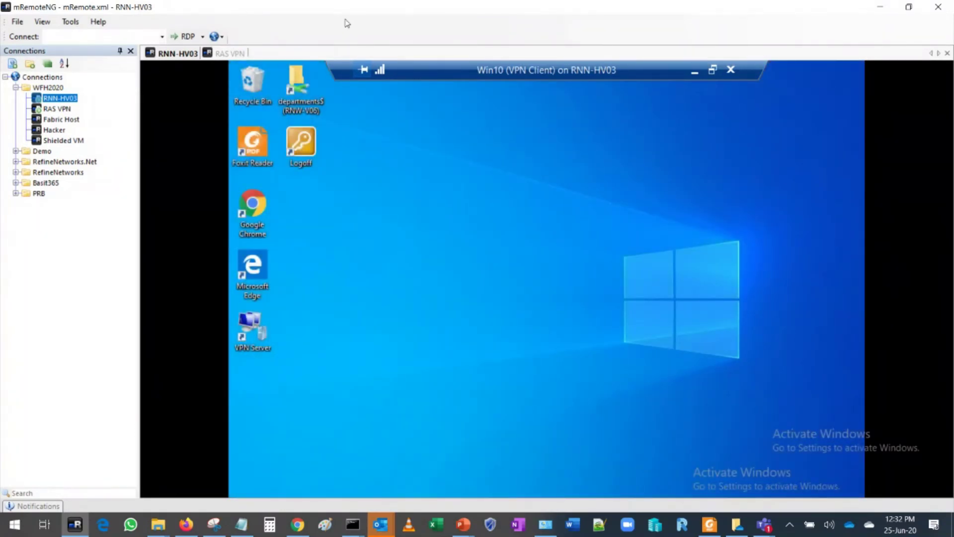
Leave full screen, then switch the VM back to Full Screen Mode
left_click(716, 70)
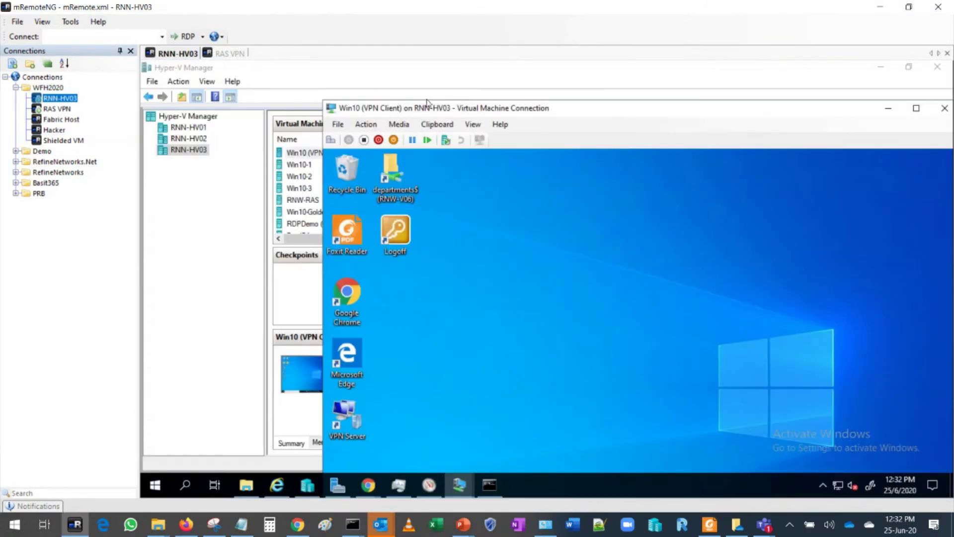
left_click(467, 128)
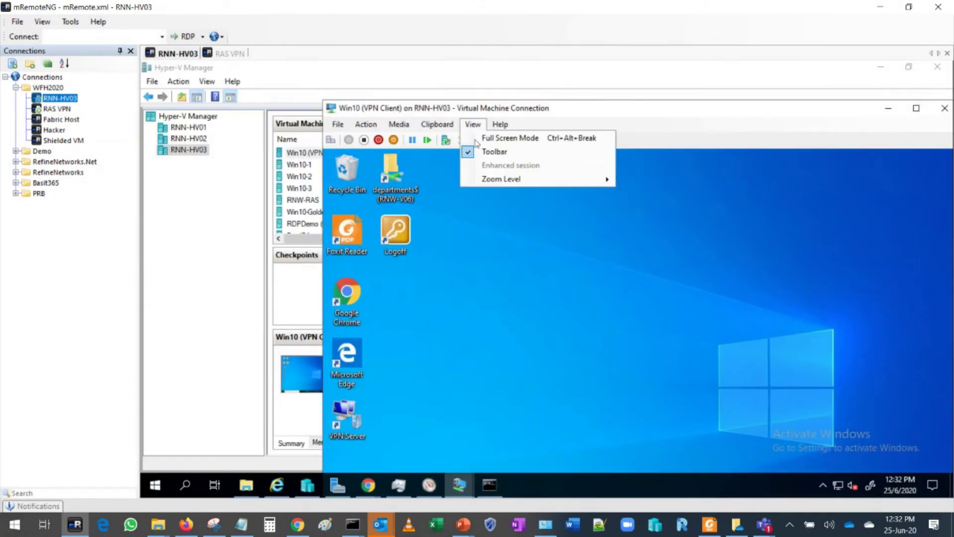
left_click(480, 141)
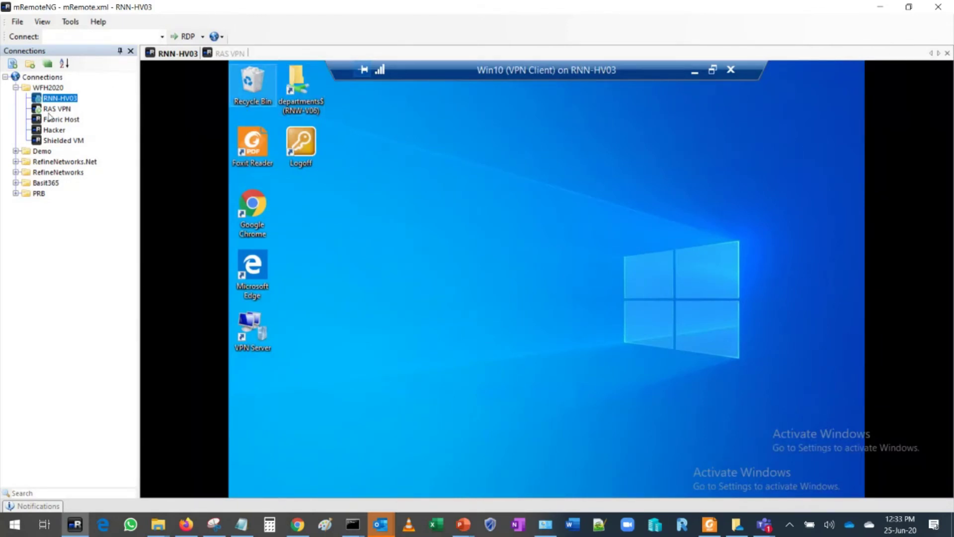
Reconnect to RNN-HV03 in fullscreen mode and set the Win10 VM to Full Screen Mode
right_click(71, 101)
mouse_move(151, 119)
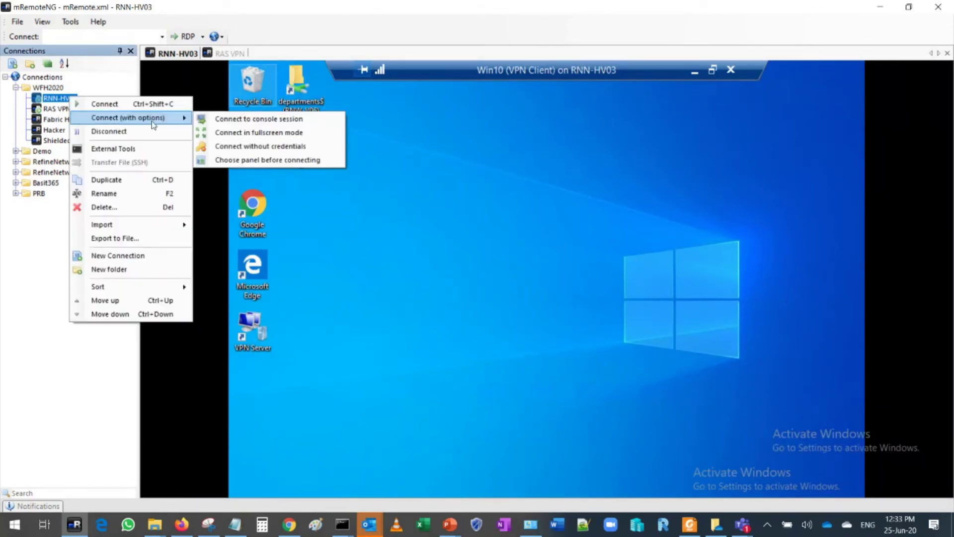
left_click(308, 138)
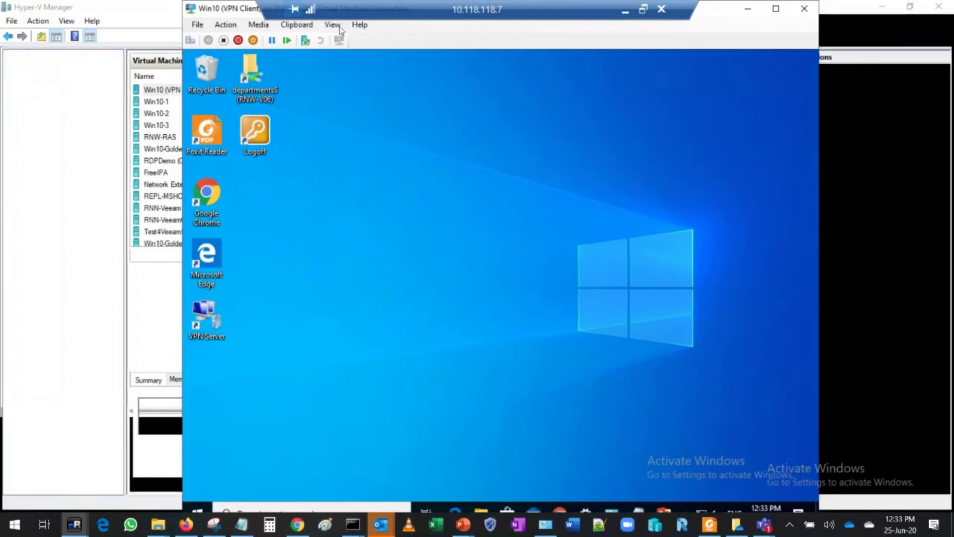
left_click(332, 25)
left_click(346, 39)
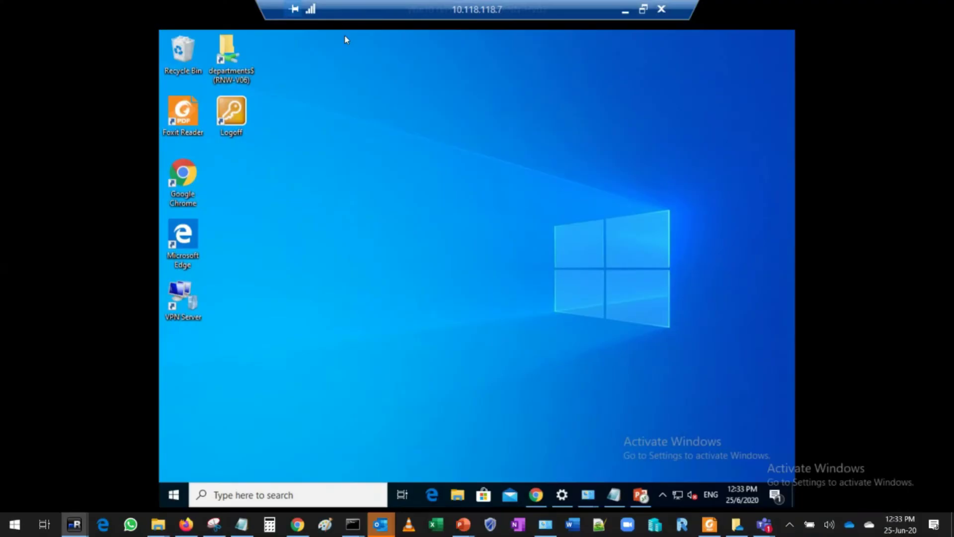
In Chrome, load the site's root address by removing the page path, then close the browser
left_click(536, 494)
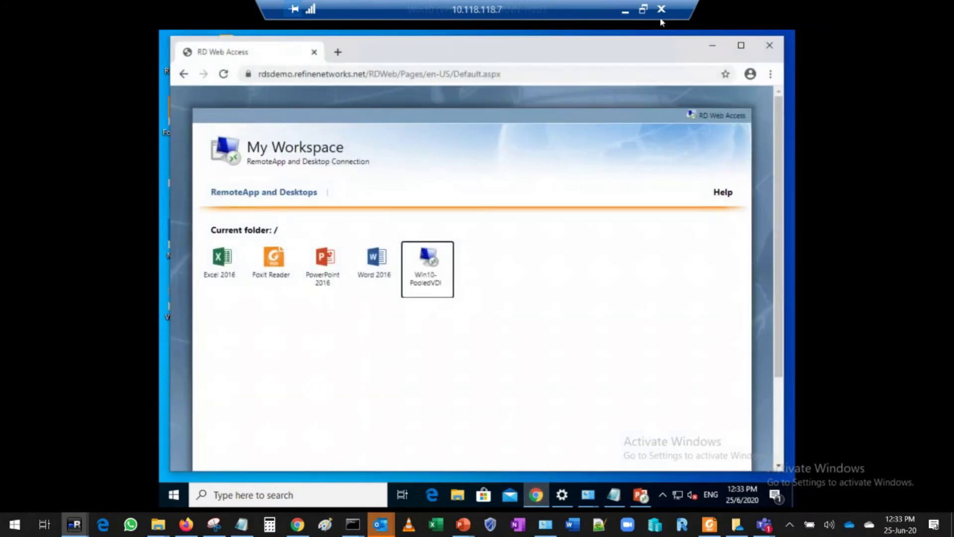
left_click(369, 73)
left_click_drag(369, 74, 501, 73)
key("BackSpace")
key("Return")
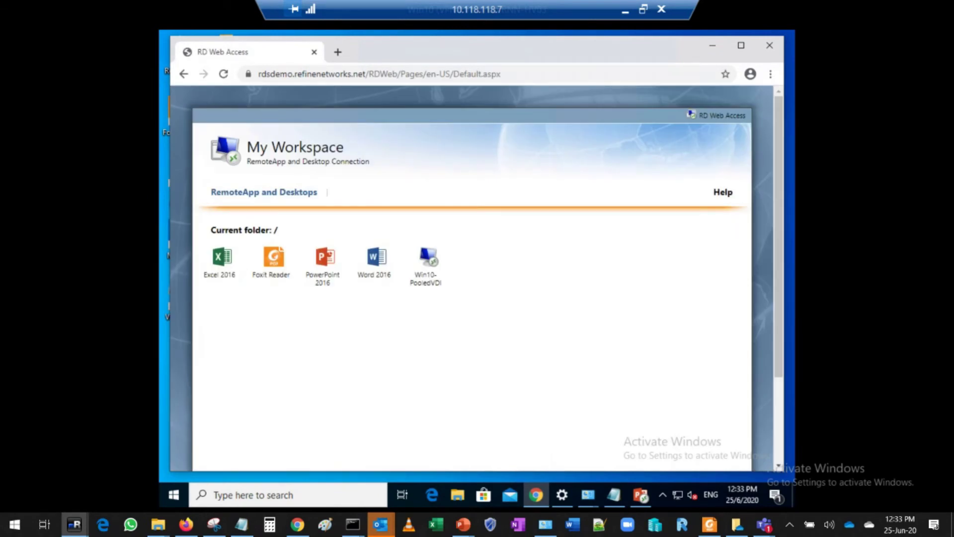
left_click(770, 45)
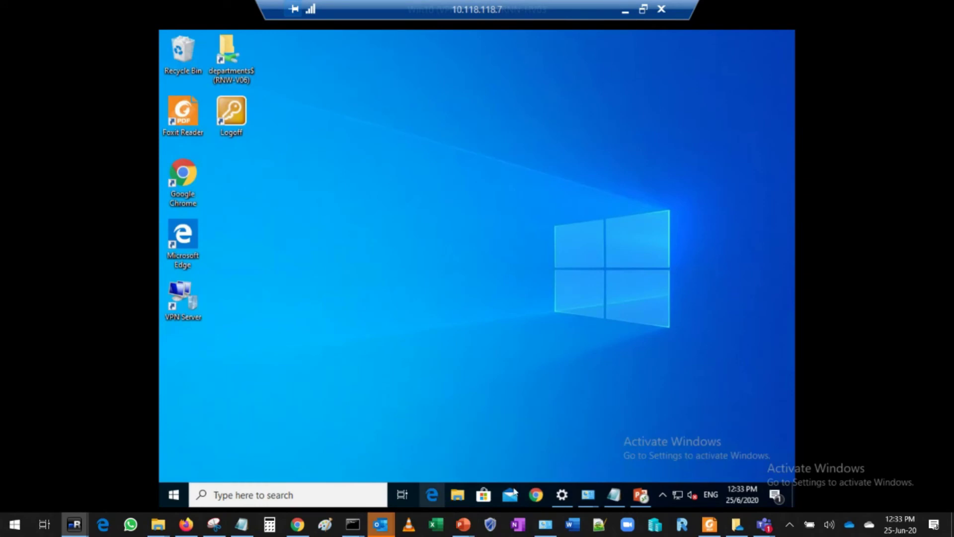
Open a new Chrome window, answer the default-browser prompt and close Windows network settings
left_click(546, 494)
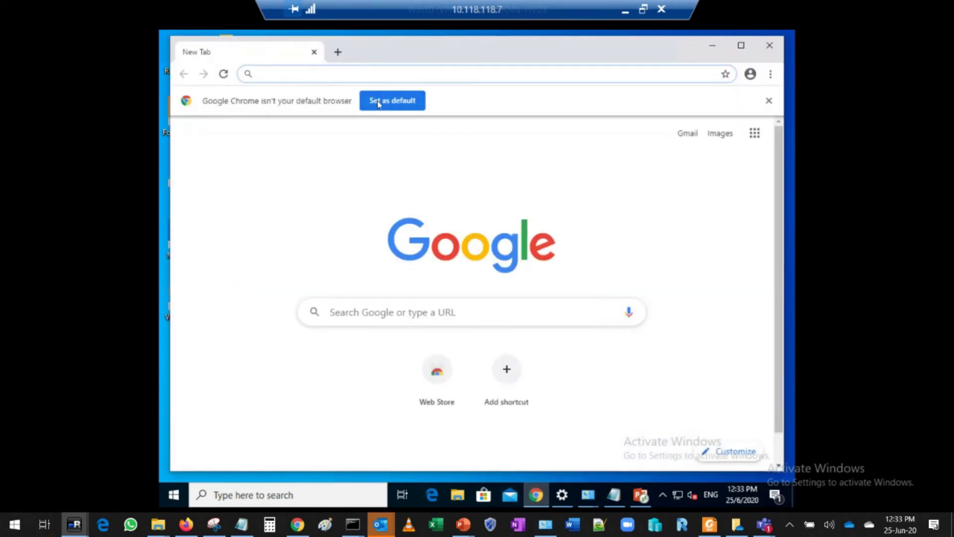
left_click(378, 101)
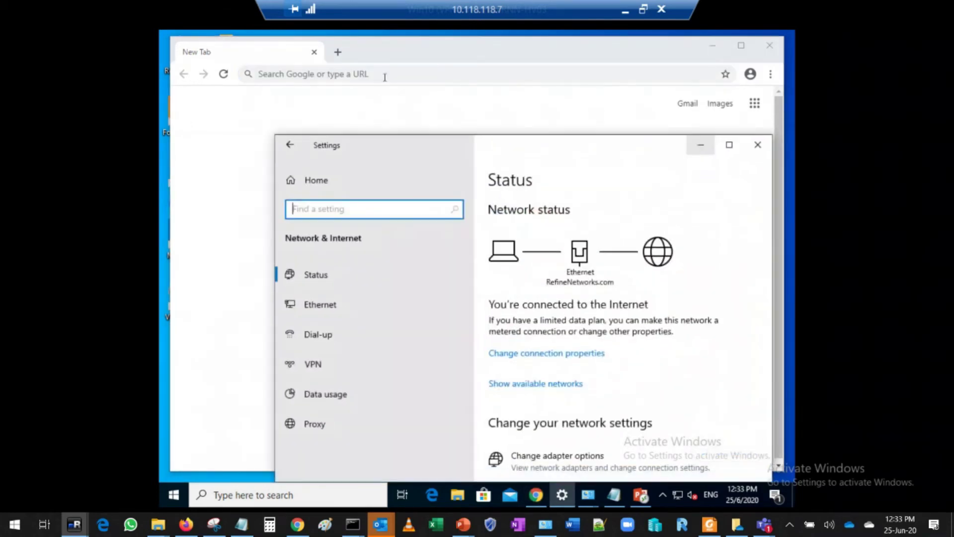
left_click(758, 145)
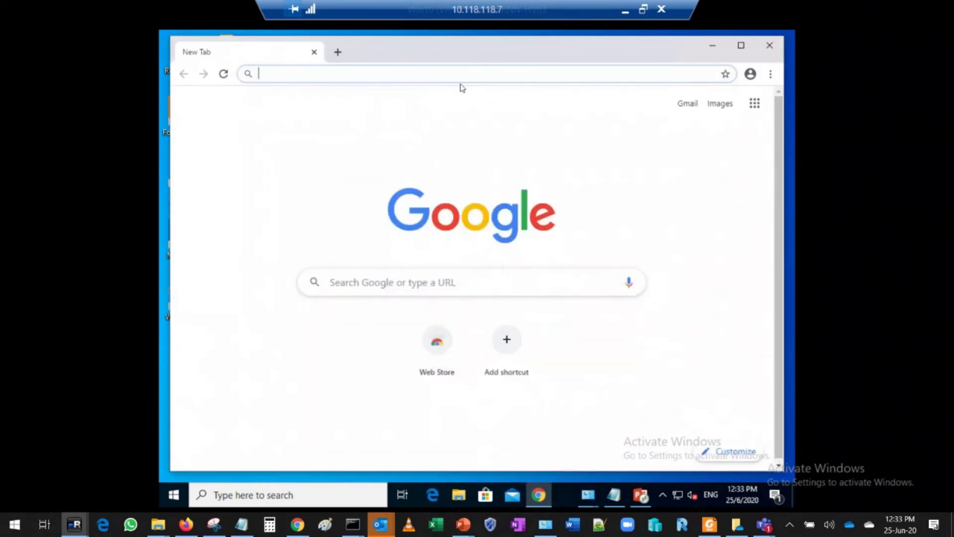
Go to the rdsdemo.refinenetworks.net site and sign in with the account password
type("https://rdsdemo.refinenetworks.net")
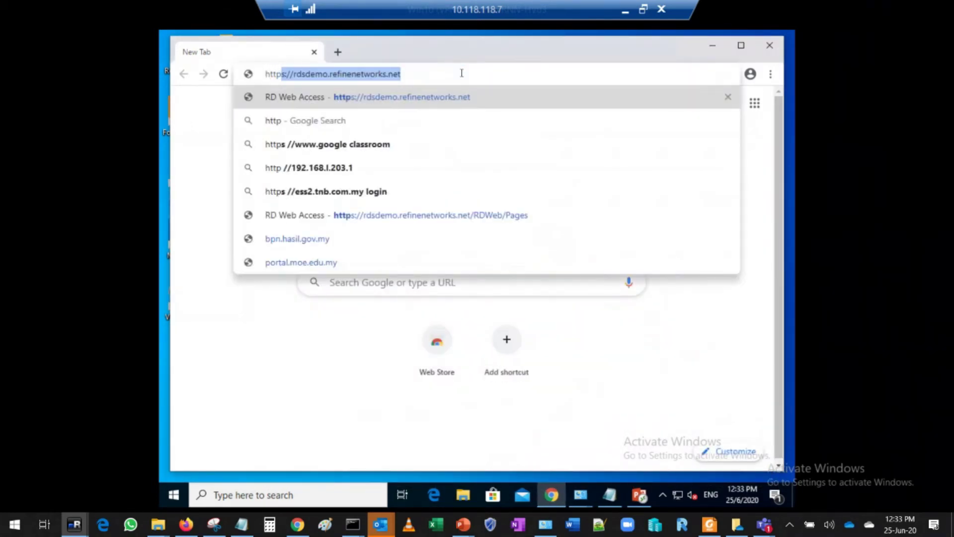
key("Return")
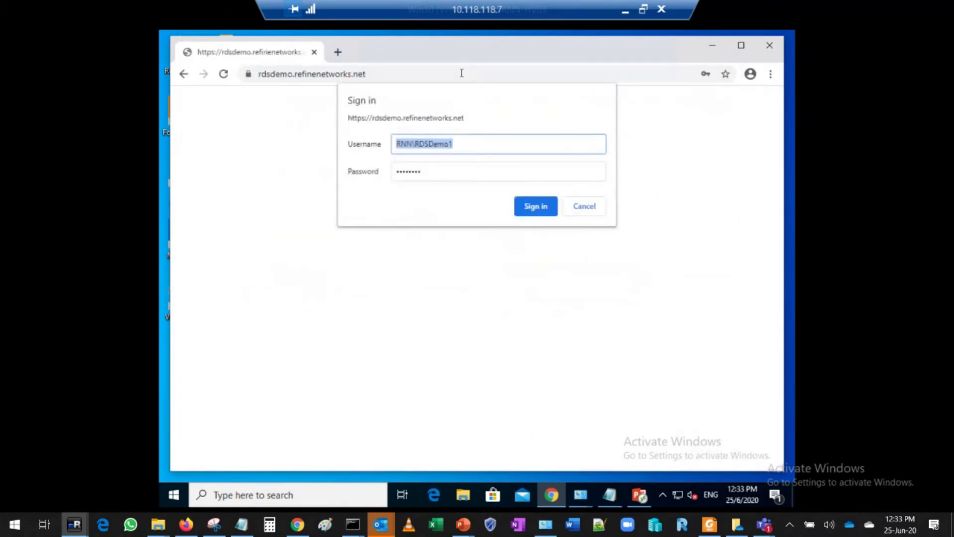
key("Tab")
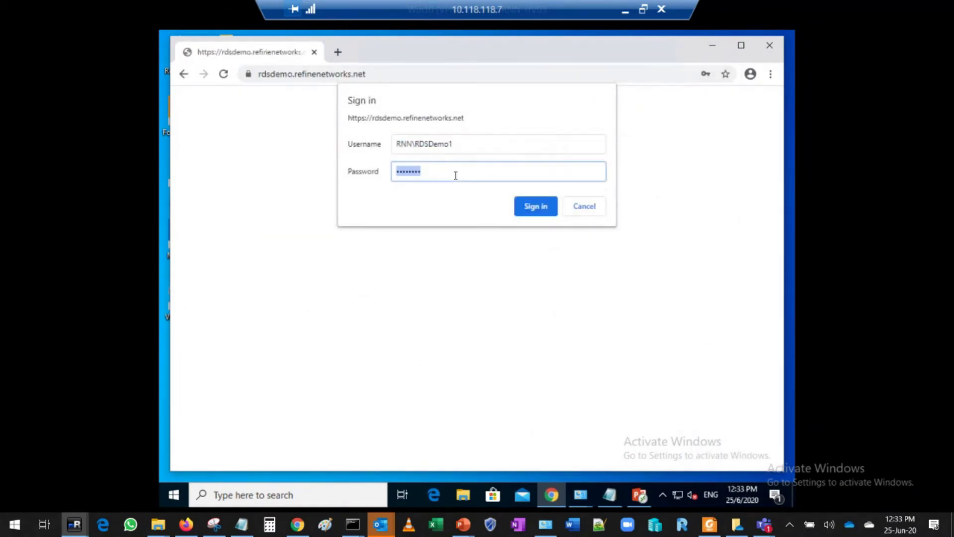
type("•••••••")
key("Return")
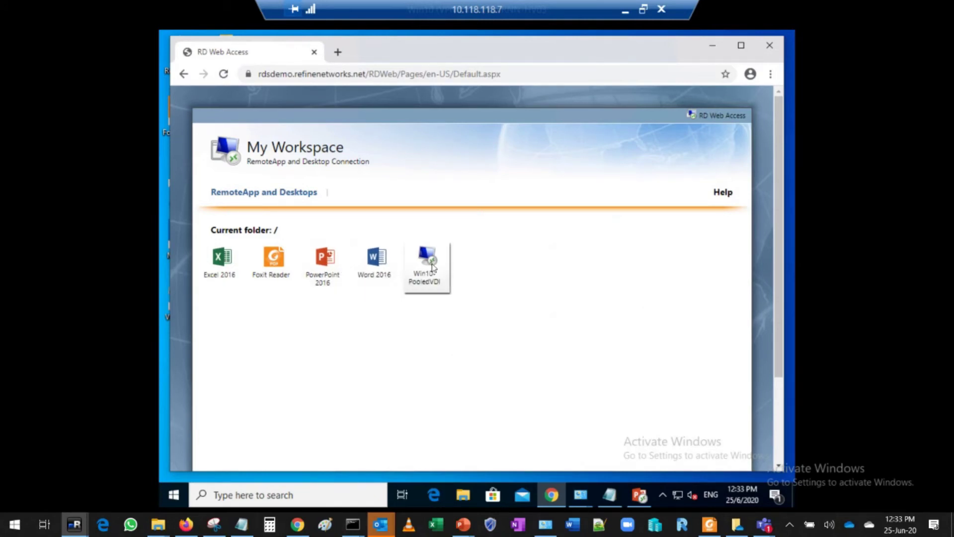
Launch the PowerPoint 2016 RemoteApp from the downloaded connection file, then minimize it
left_click(331, 265)
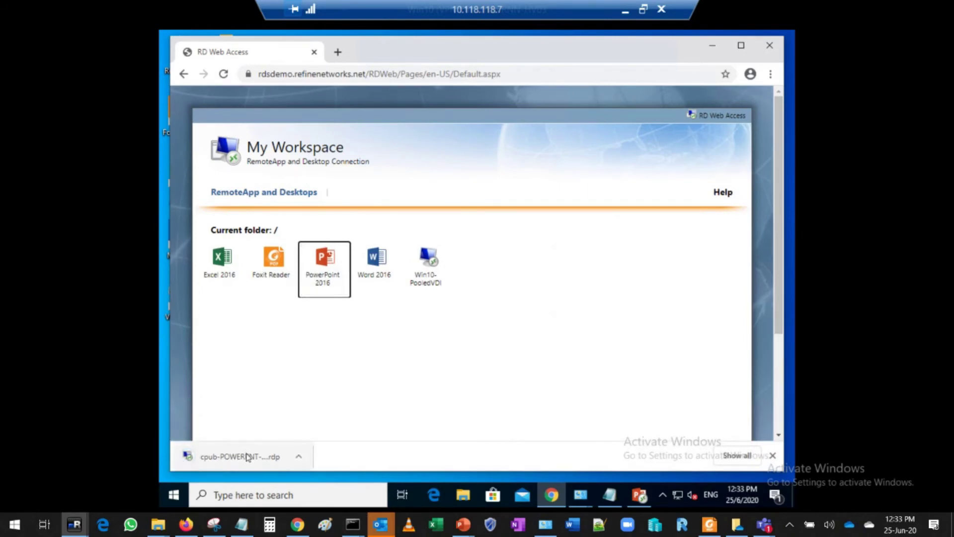
left_click(246, 456)
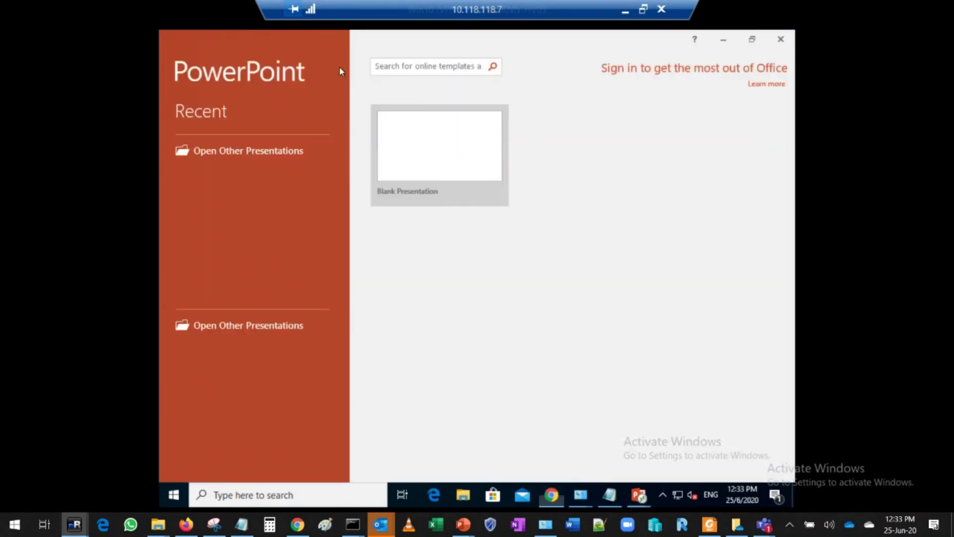
left_click(723, 39)
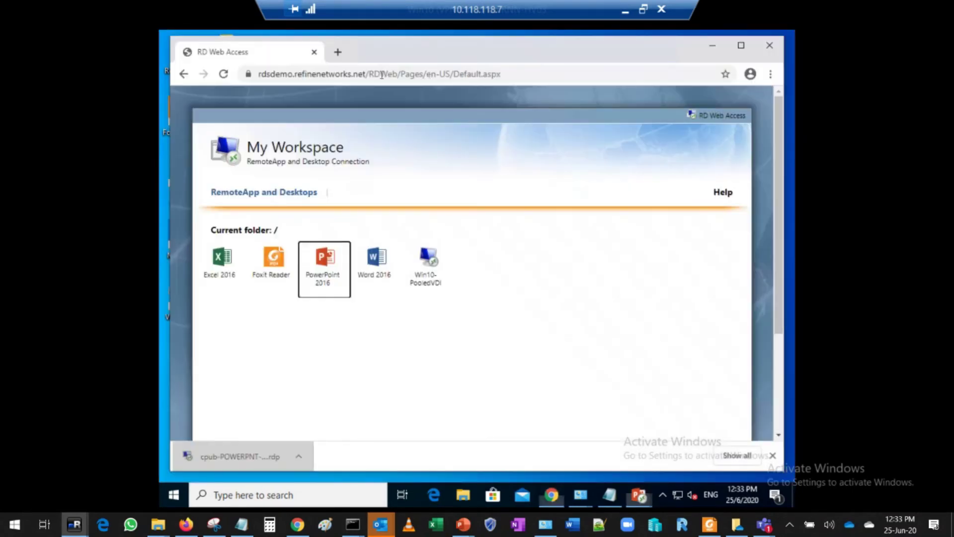
Inspect the site's *.refinenetworks.net certificate, then close the certificate details
left_click(248, 74)
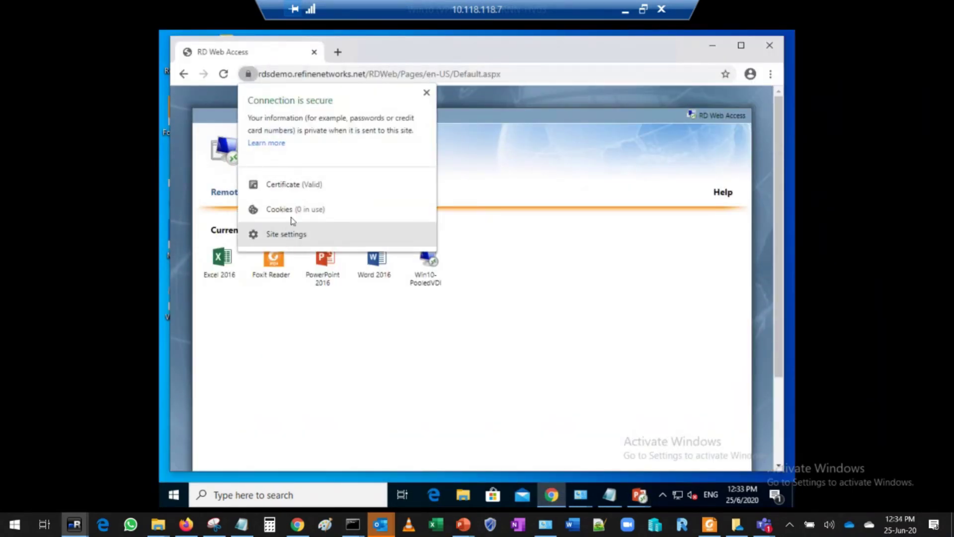
left_click(308, 184)
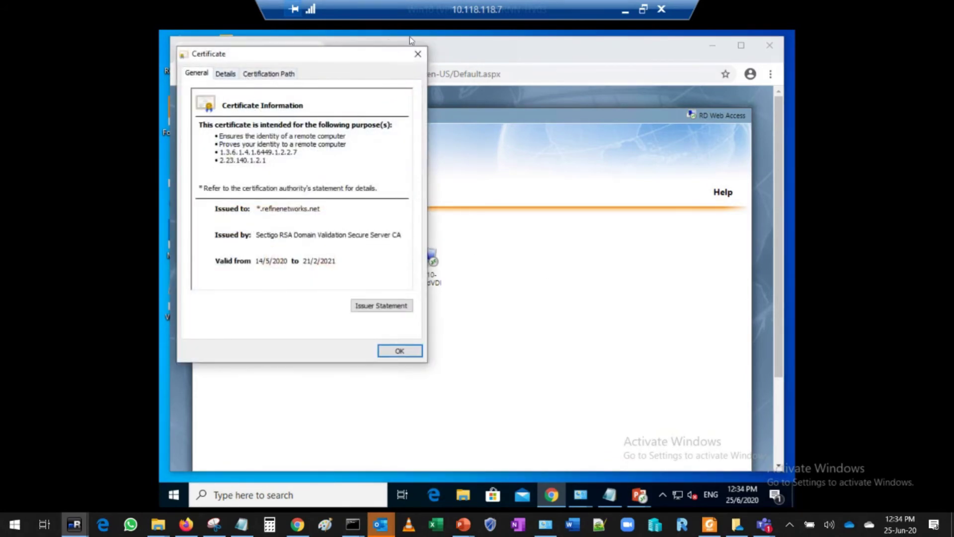
left_click(419, 52)
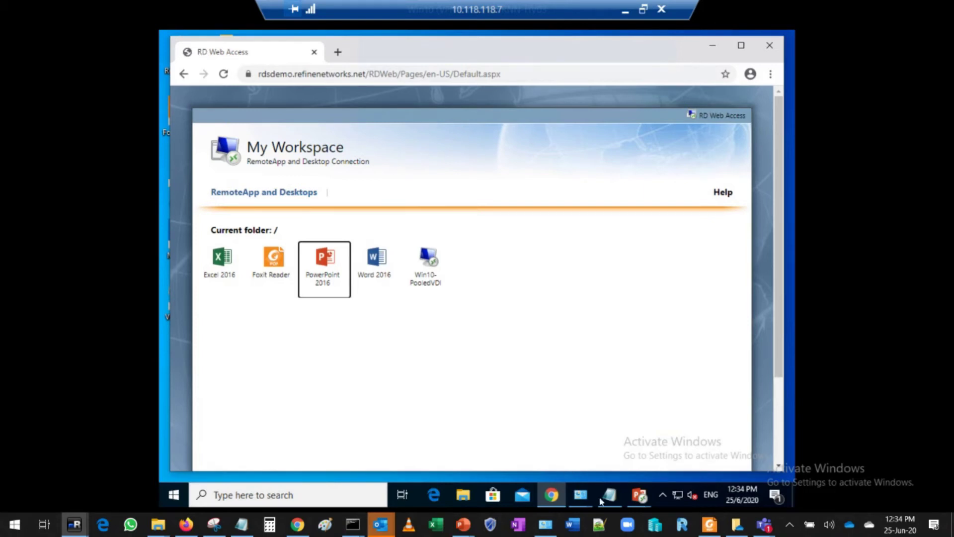
Switch to the Presentation6 PowerPoint window and create a deck from the 3D presentations template
left_click(640, 494)
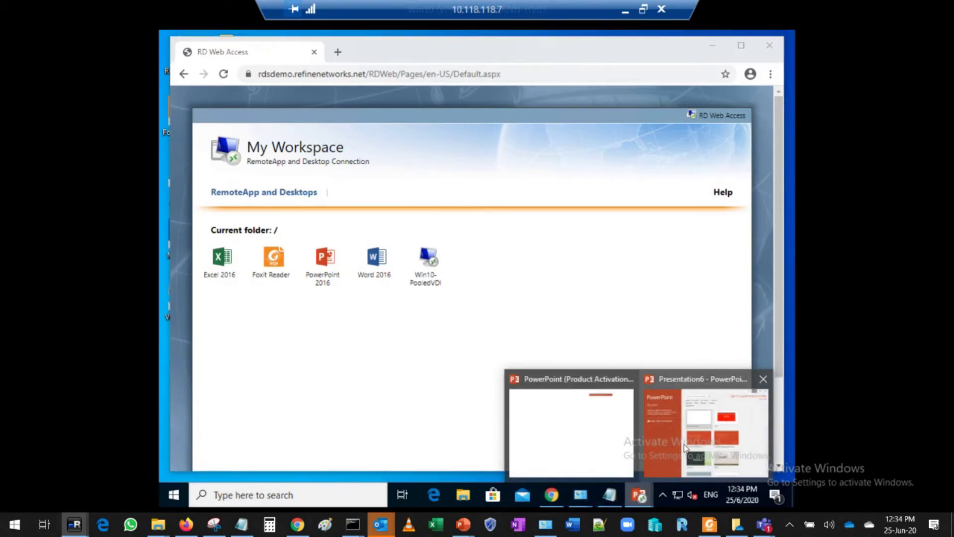
left_click(646, 469)
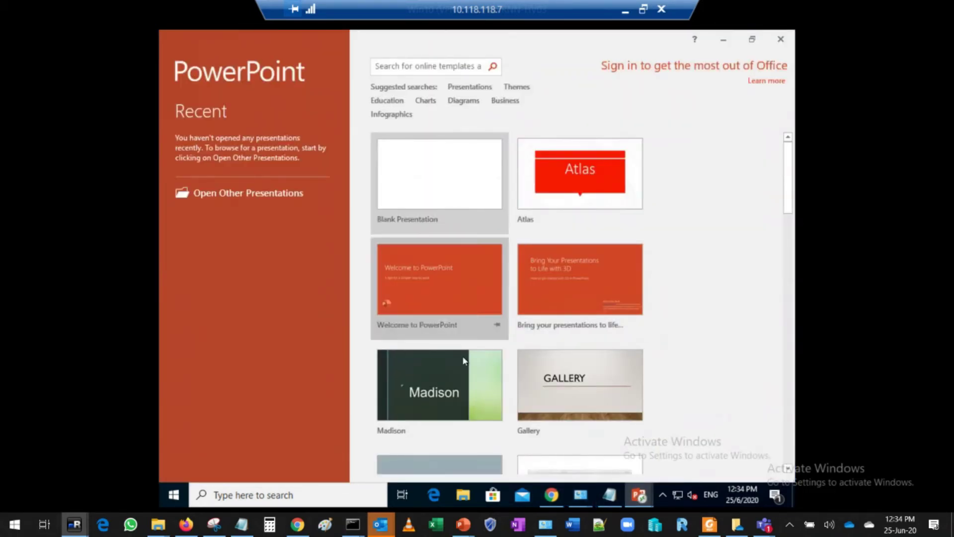
left_click(579, 259)
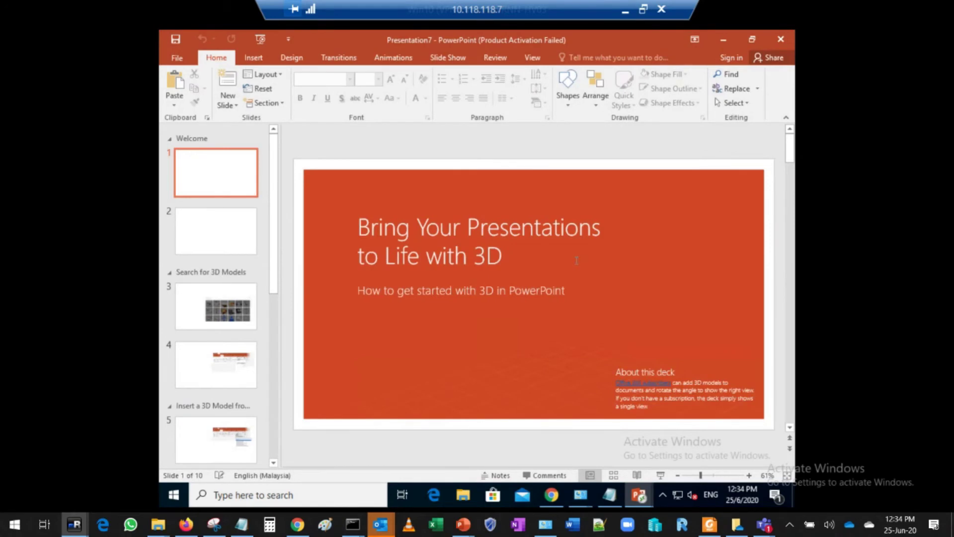
Append ' Demo' to the slide title so it reads 'Bring Your Presentations to Life with 3D Demo'
left_click(577, 260)
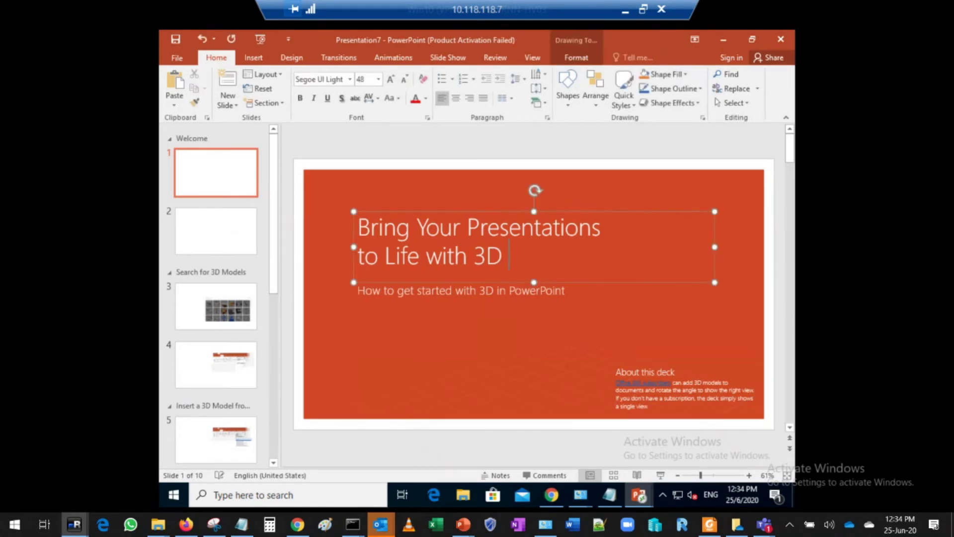
type("Demo")
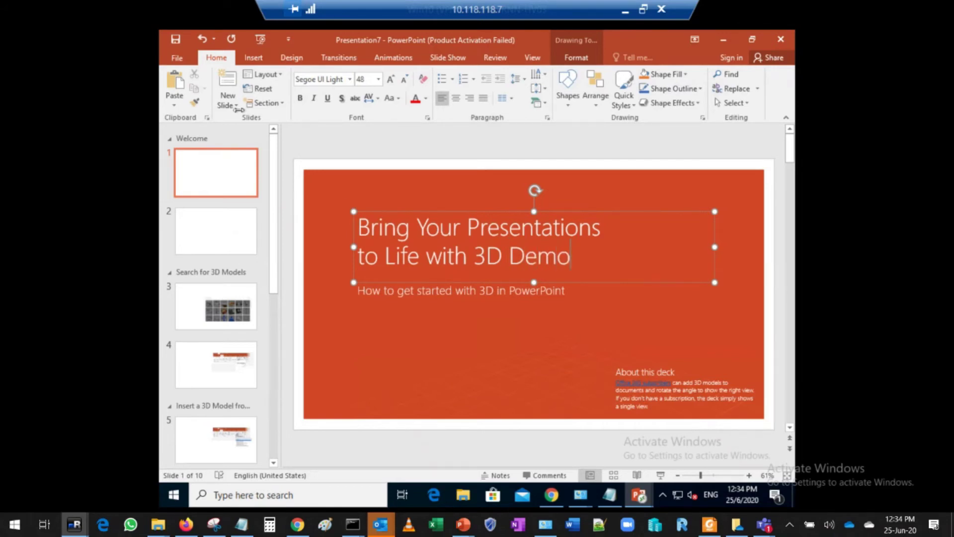
left_click(177, 59)
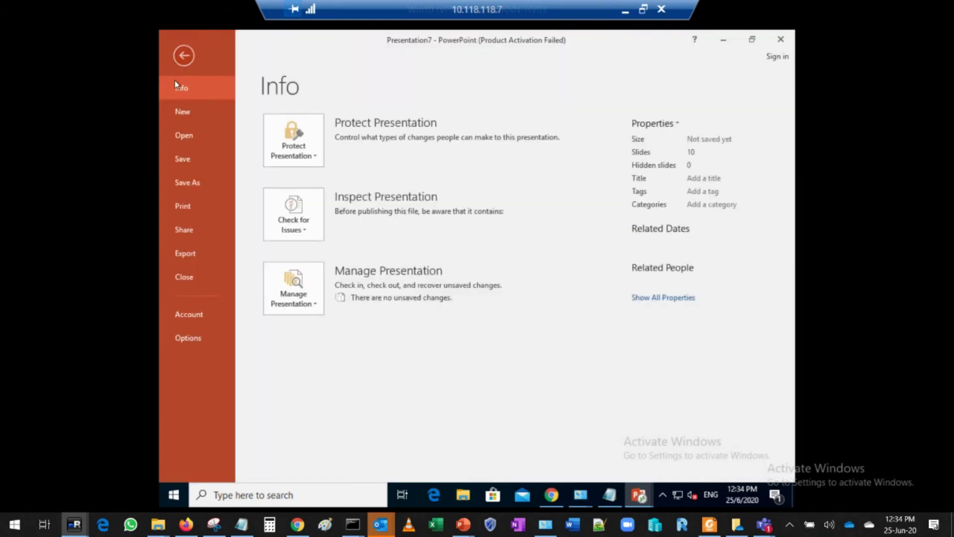
left_click(183, 56)
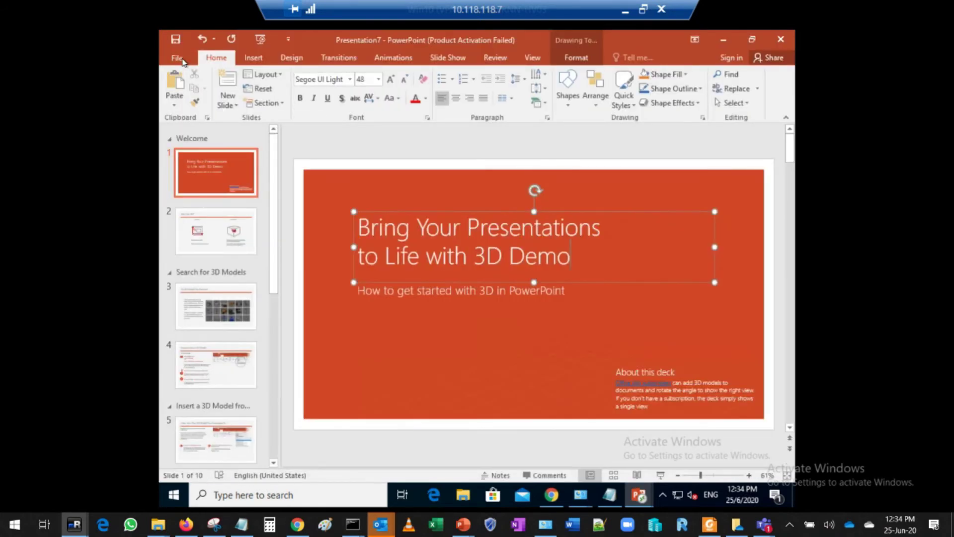
Open File > Save As and browse for a save location on this computer
left_click(180, 59)
left_click(188, 192)
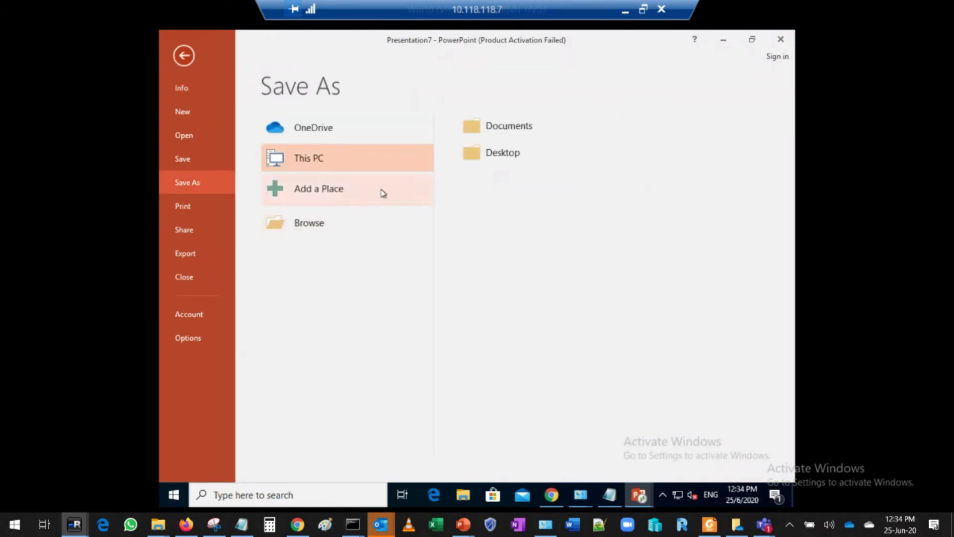
left_click(353, 227)
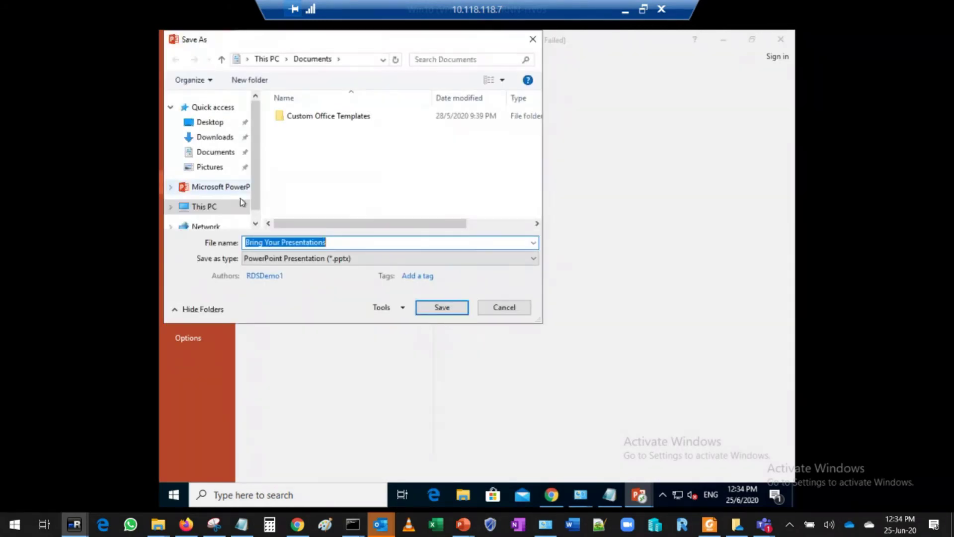
Navigate to This PC and go into the Desktop folder as the destination
scroll(257, 222, "down", 1)
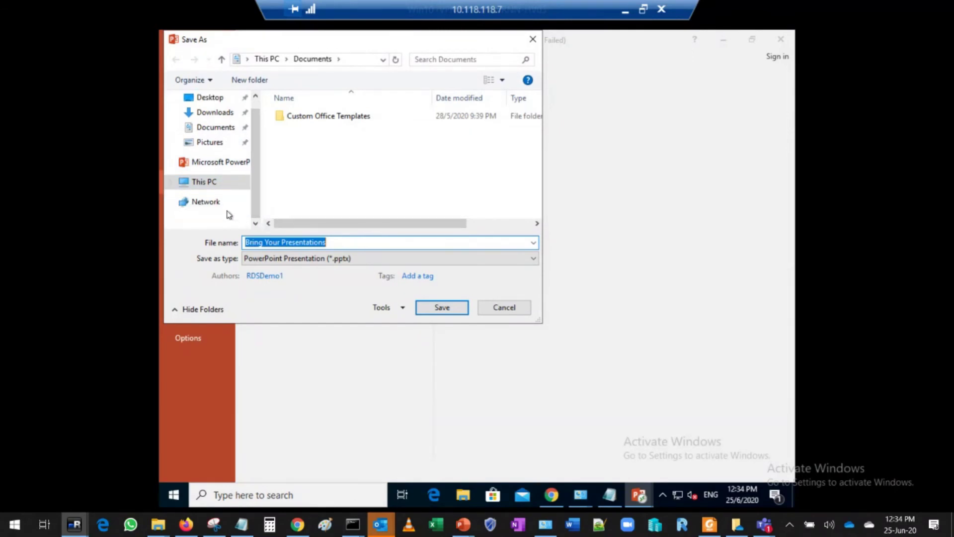
left_click(229, 185)
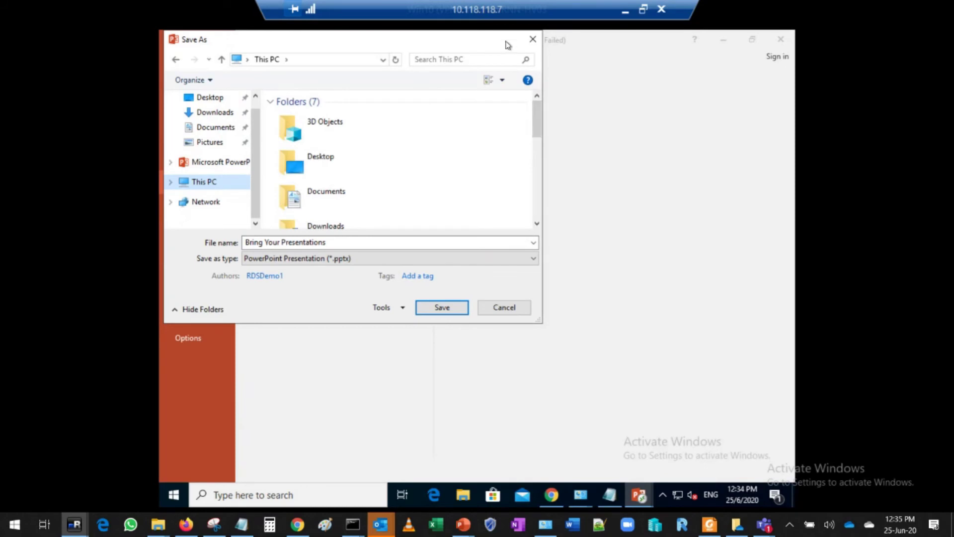
left_click_drag(541, 117, 524, 207)
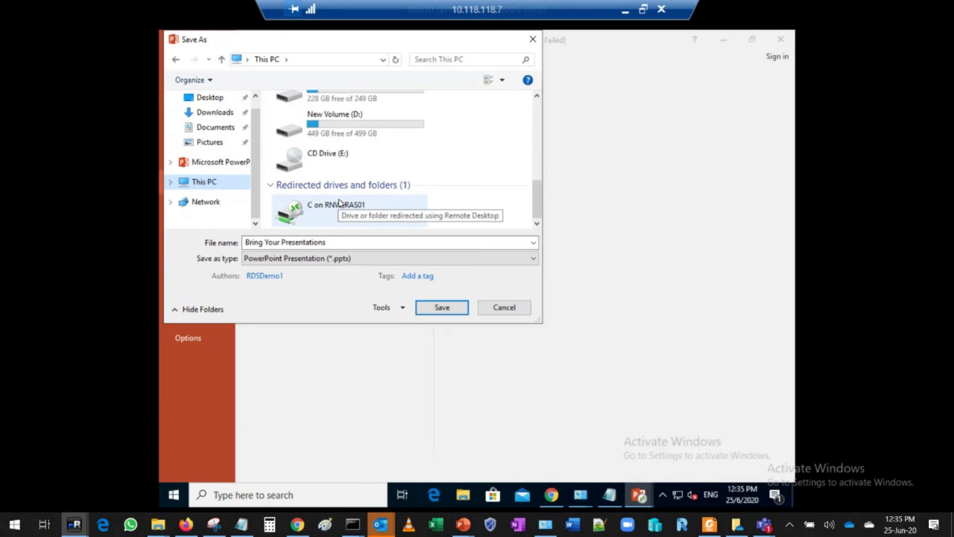
left_click_drag(536, 199, 538, 87)
left_click(331, 160)
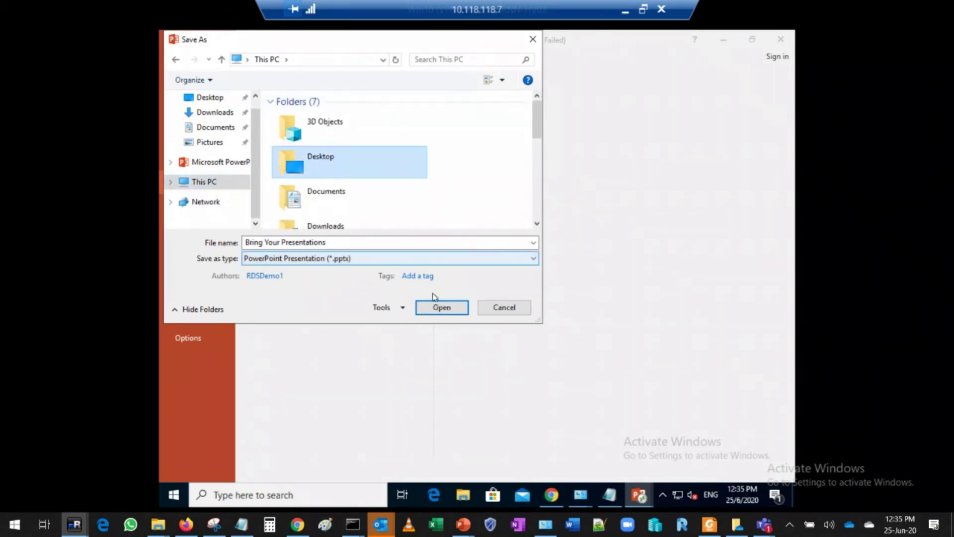
left_click(436, 310)
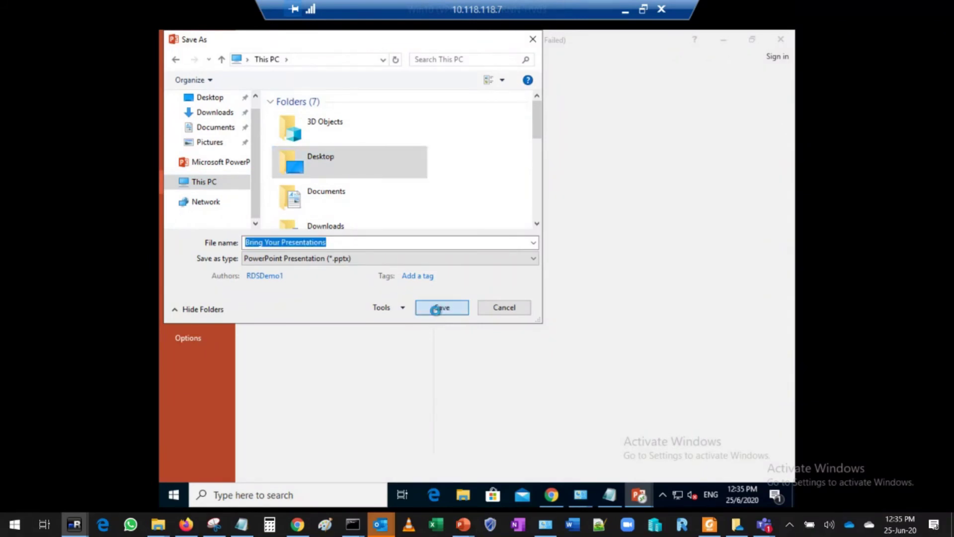
Save as Bring Your Presentations.pptx, view slides 2 and 3, then close PowerPoint
left_click(437, 309)
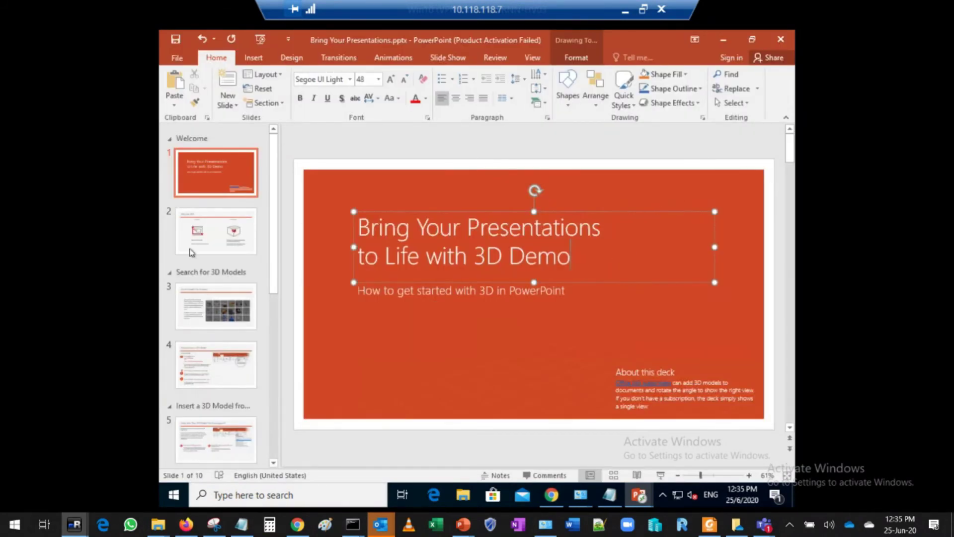
left_click(200, 234)
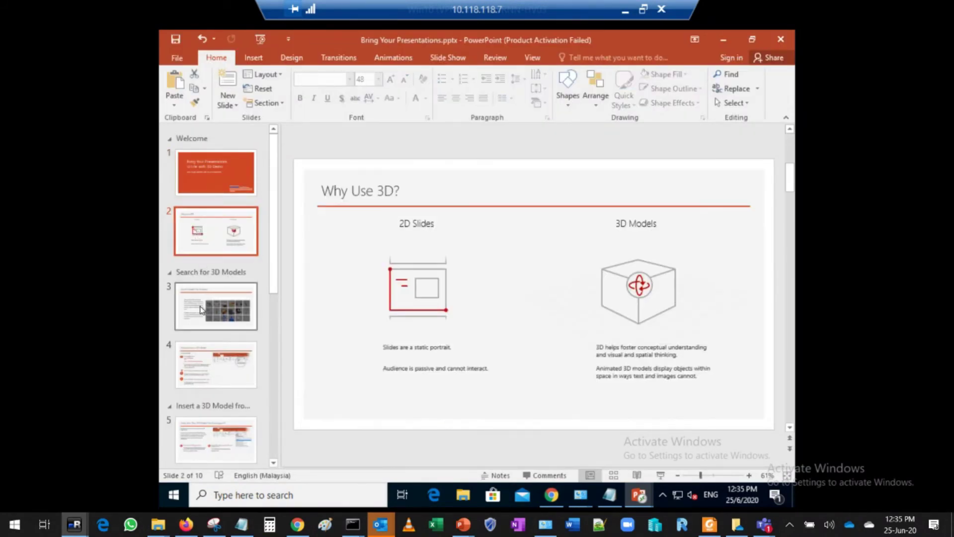
left_click(201, 310)
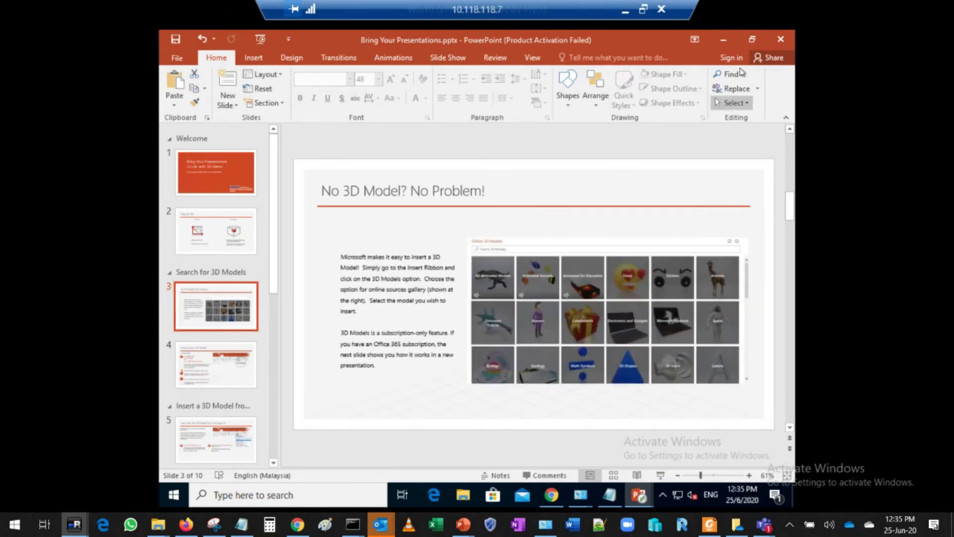
left_click(788, 45)
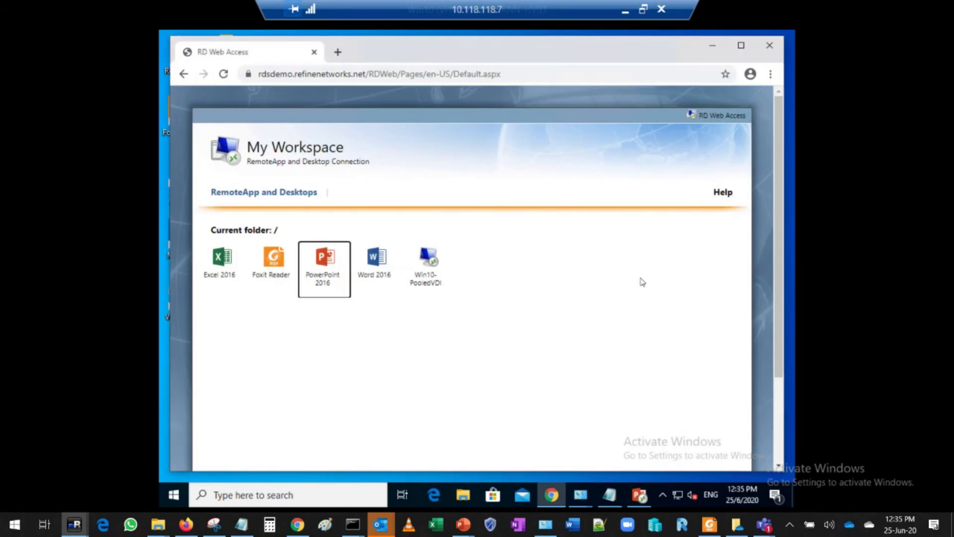
Launch Win10-PooledVDI and open its downloaded .rdp file to connect
left_click(428, 263)
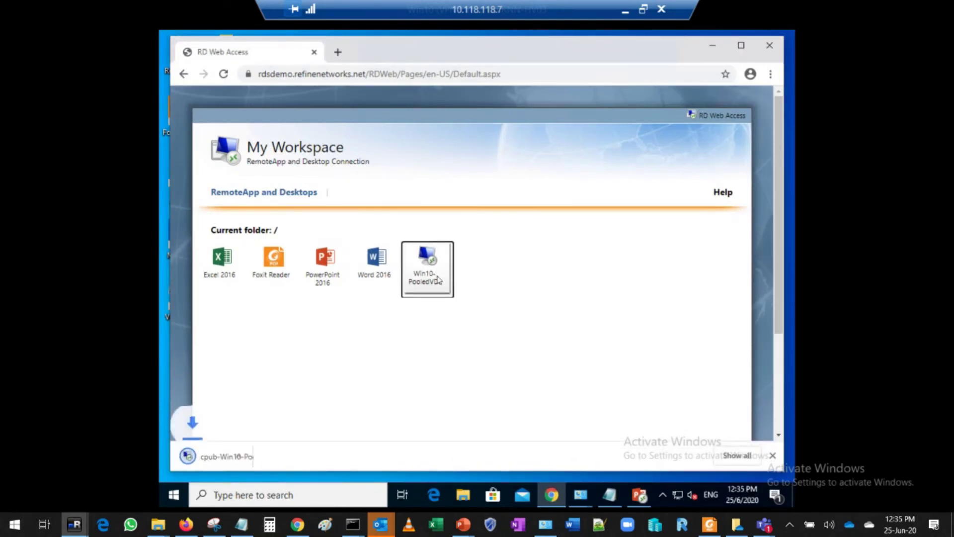
left_click(248, 455)
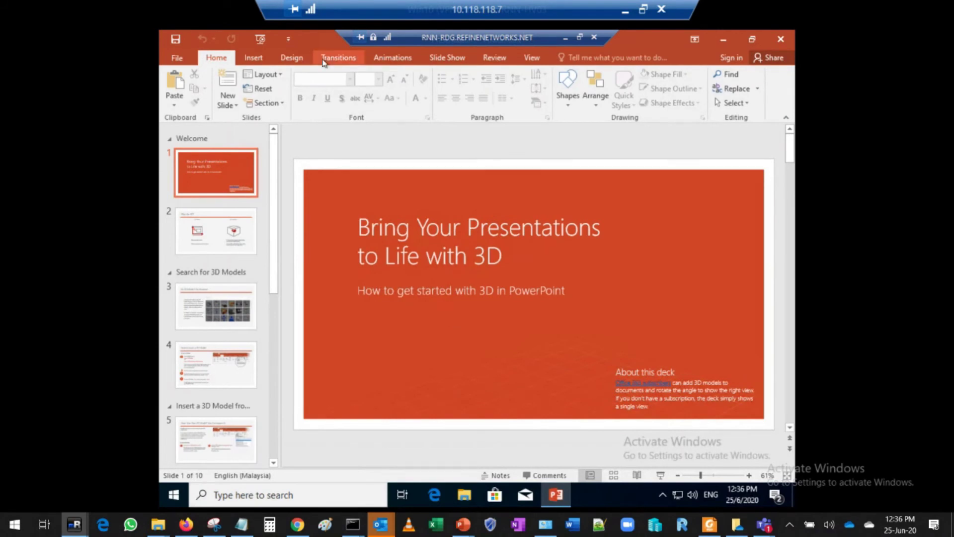
On the pooled desktop, view This PC's system properties, then close System and minimize File Explorer
left_click(724, 41)
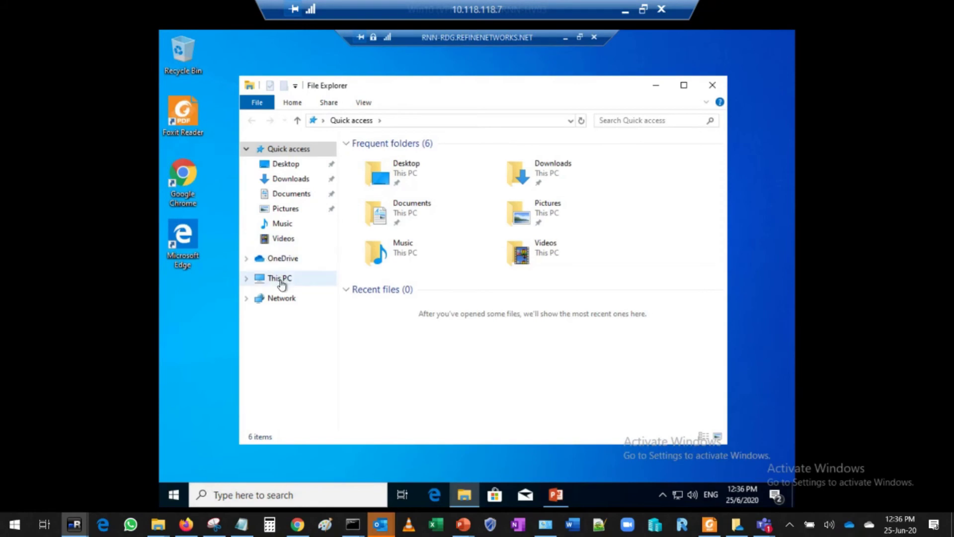
right_click(279, 279)
left_click(366, 444)
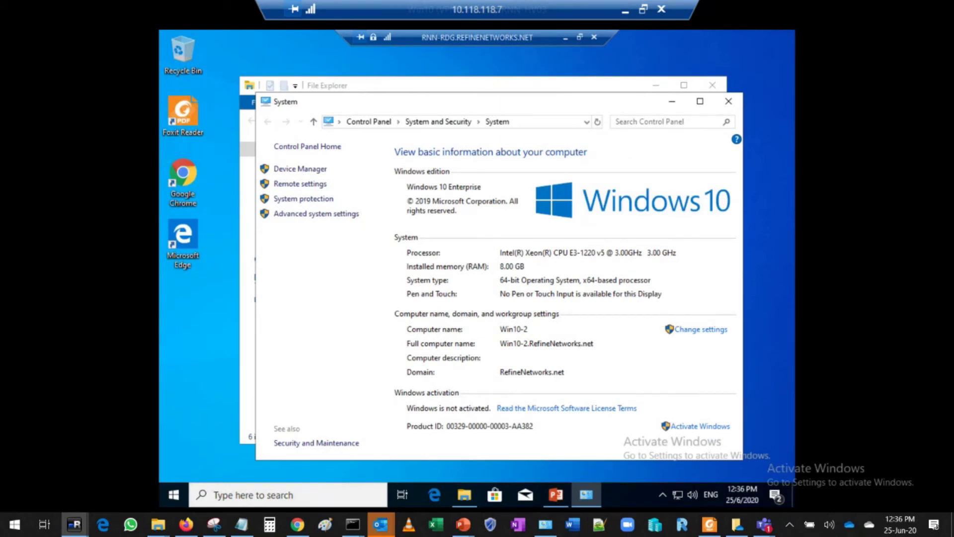
left_click(729, 102)
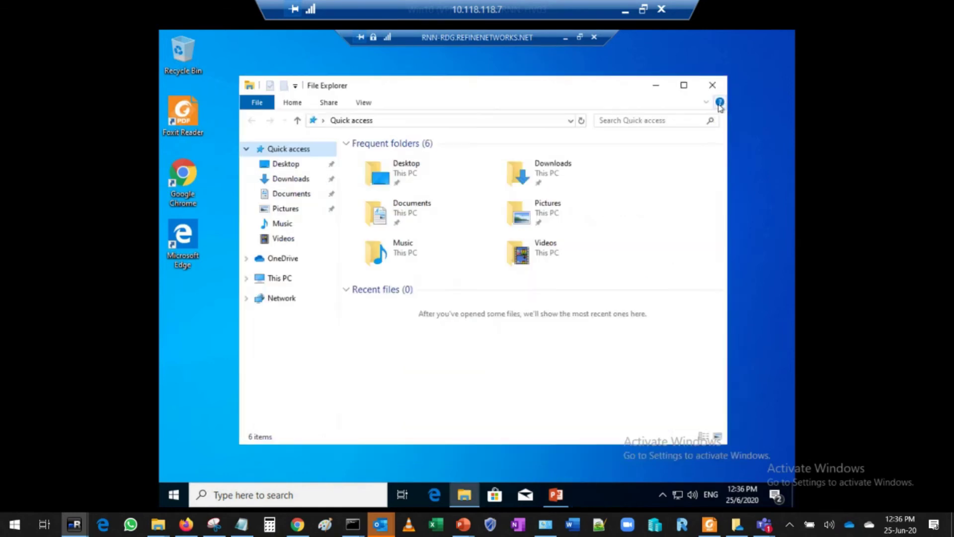
left_click(655, 85)
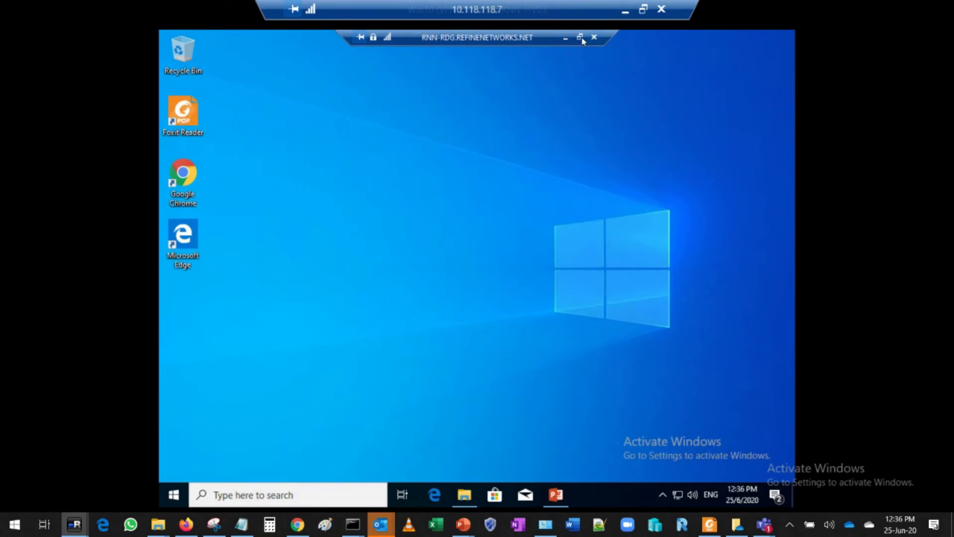
Disconnect the RNN-RDG remote session, confirming the warning, and minimize the RD Web Access browser
left_click(594, 39)
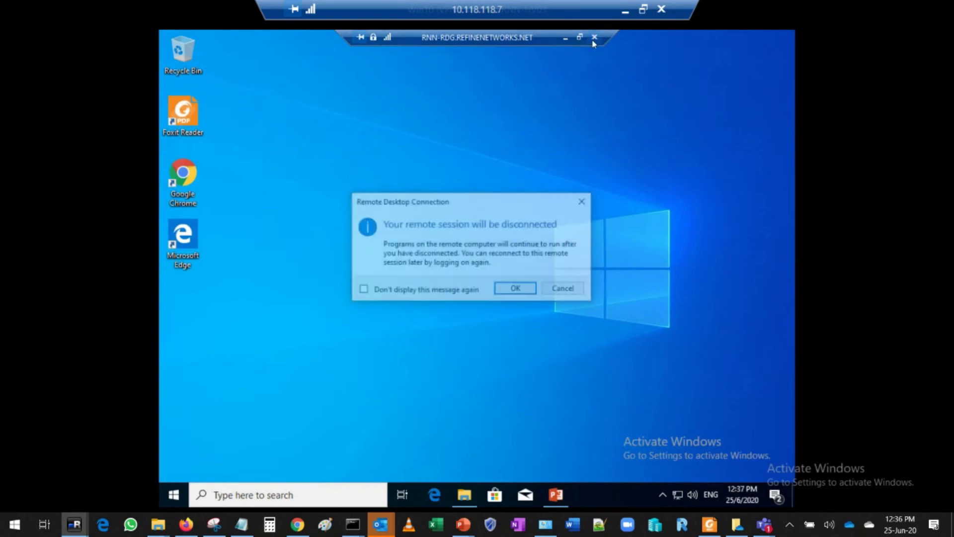
left_click(517, 289)
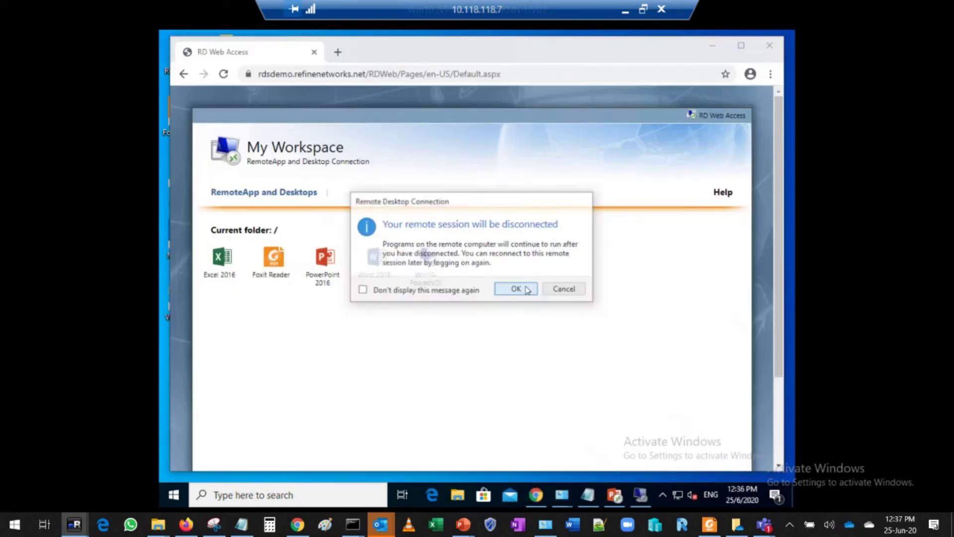
left_click(715, 49)
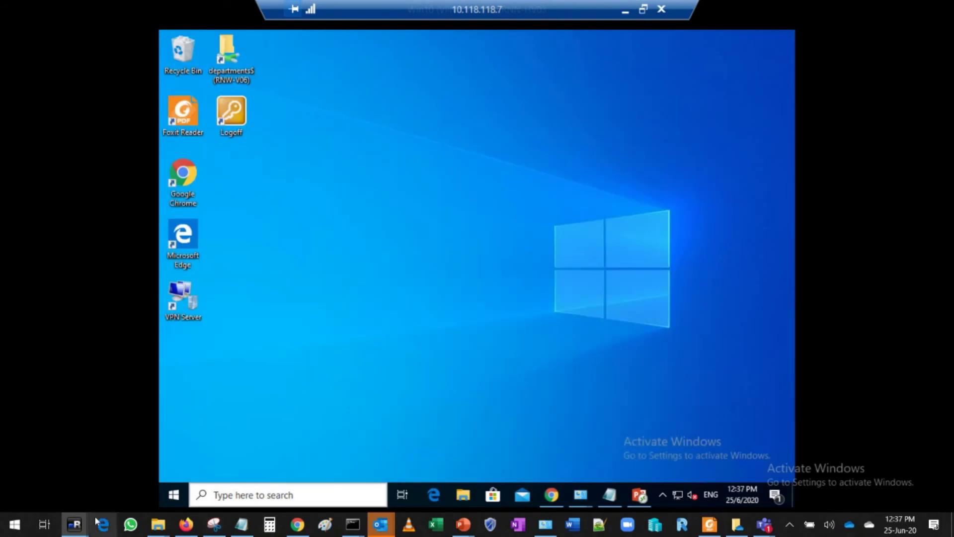
Open Windows search on the VM desktop, then dismiss the search panel
mouse_move(74, 524)
left_click(116, 471)
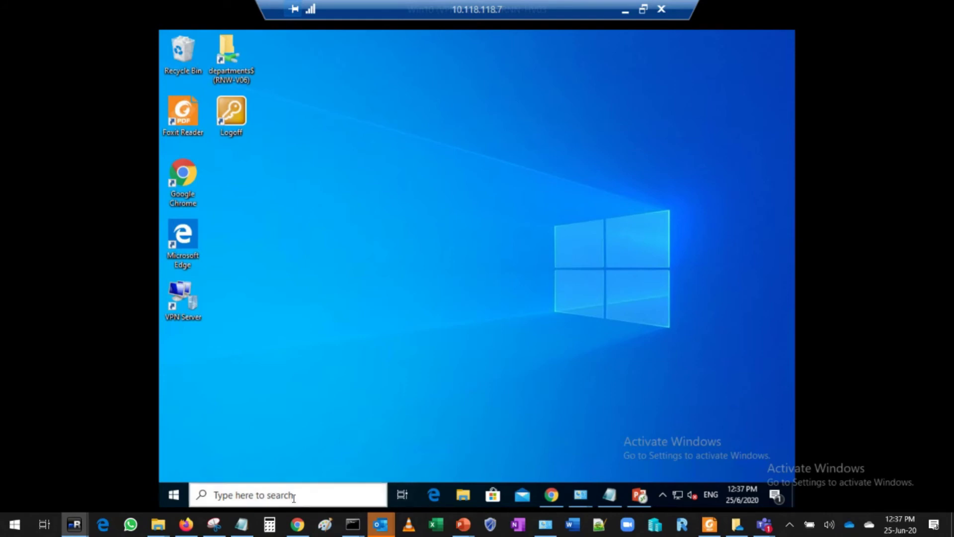
left_click(228, 494)
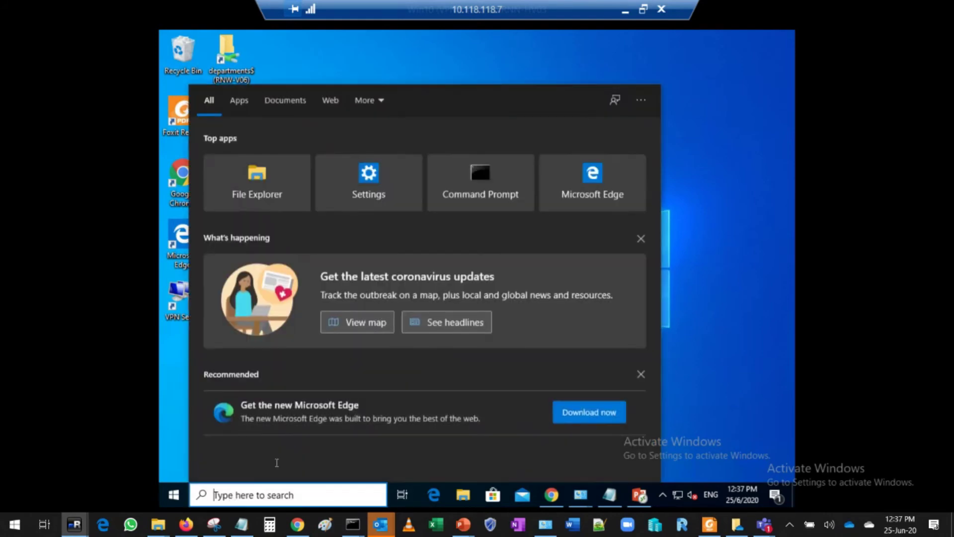
left_click(708, 211)
Launch Remote Desktop Connection via mstsc and choose RNN-RDG.REFINENETWORKS.NET as the target computer
left_click(297, 495)
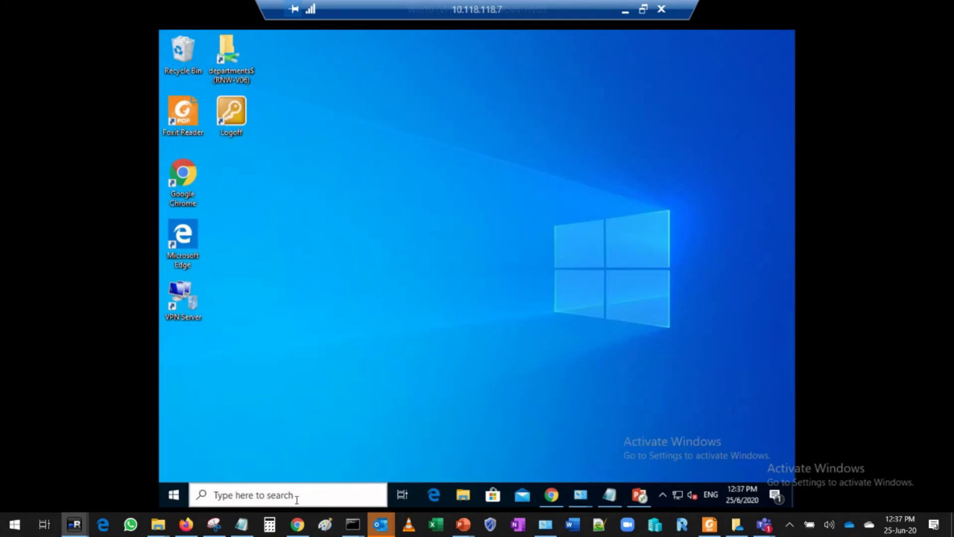
type("mstsc")
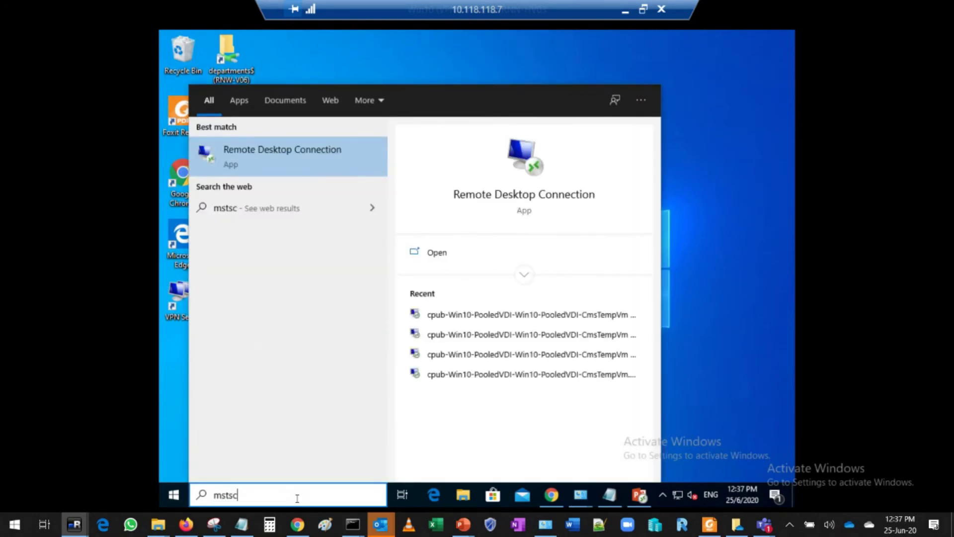
key("Return")
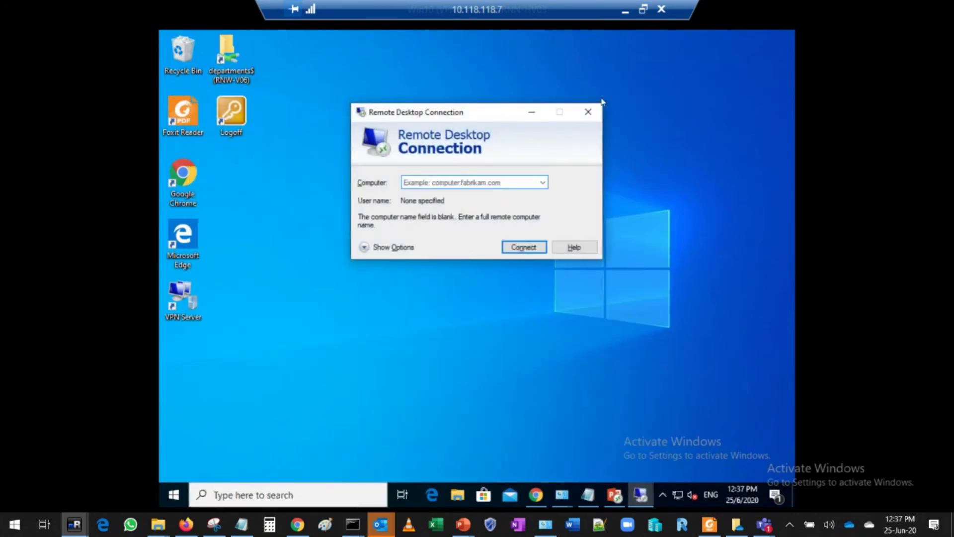
left_click(543, 183)
left_click(532, 195)
left_click(524, 251)
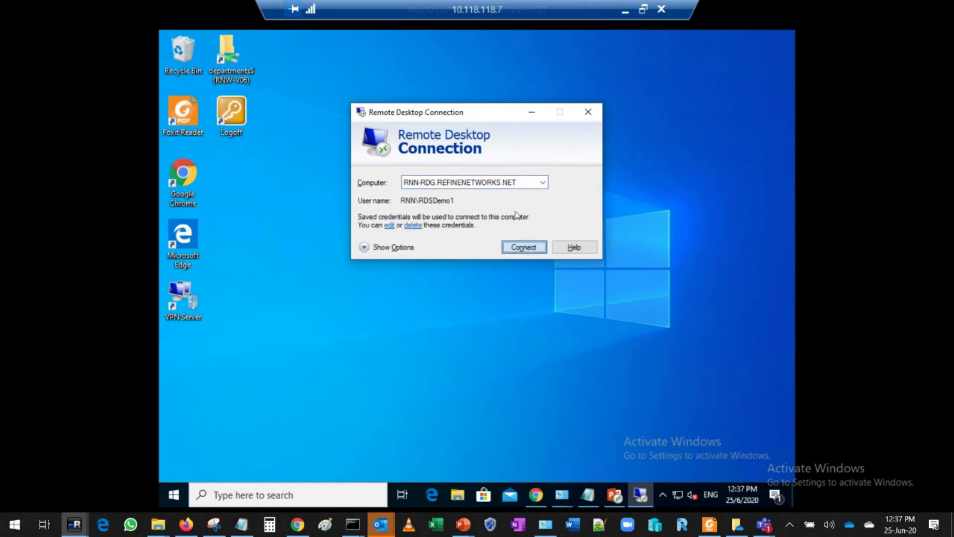
Connect as the sysadmin account, close the unpublish summary, and maximise Server Manager
left_click(389, 225)
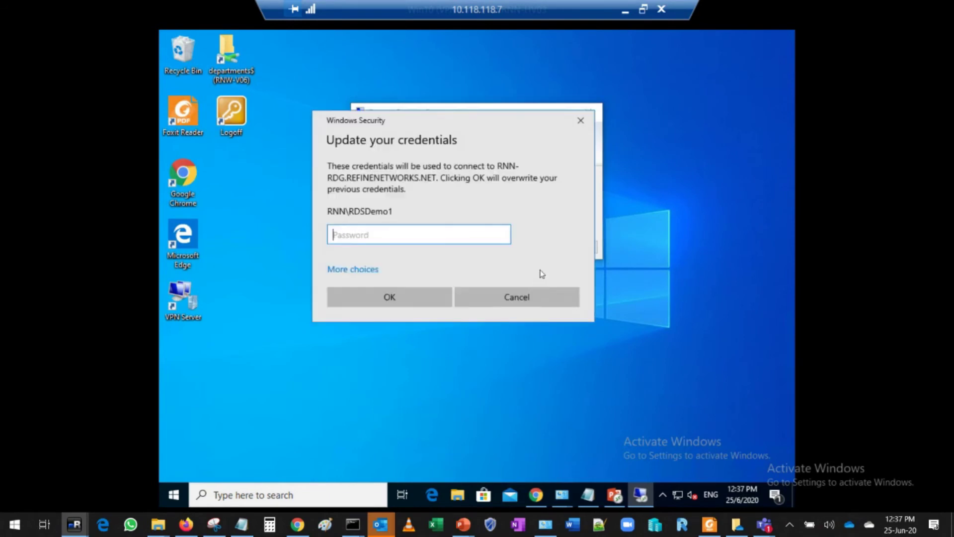
left_click(366, 270)
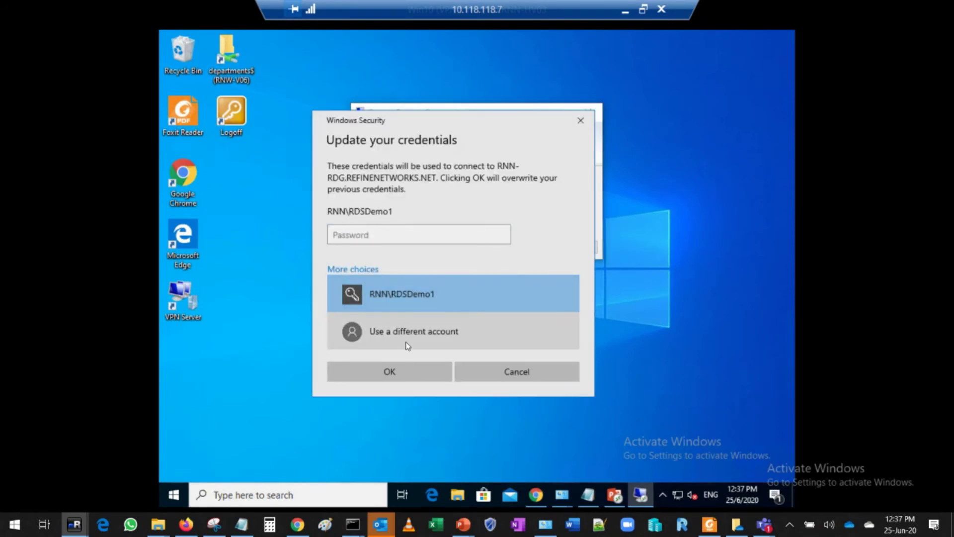
left_click(407, 346)
type("sysadmin")
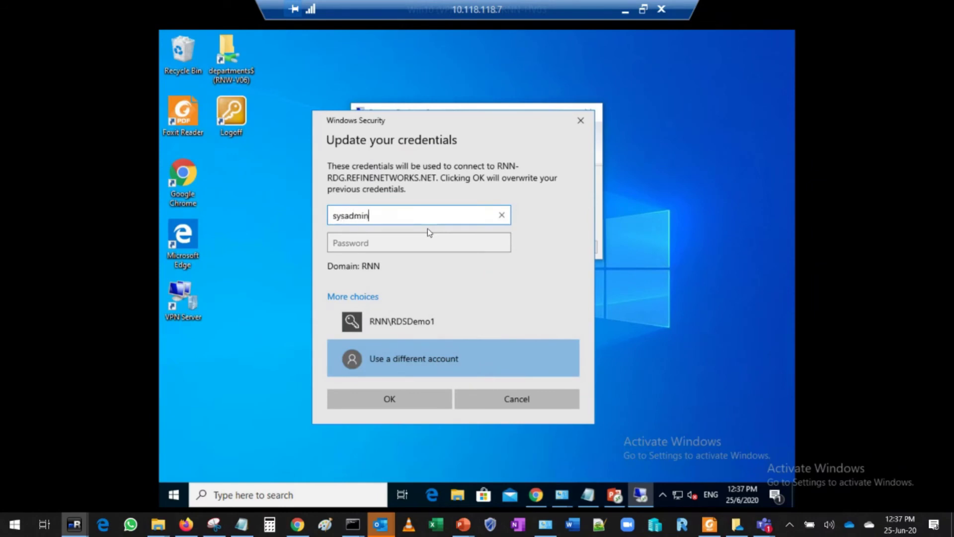
key("Tab")
type("••••••••")
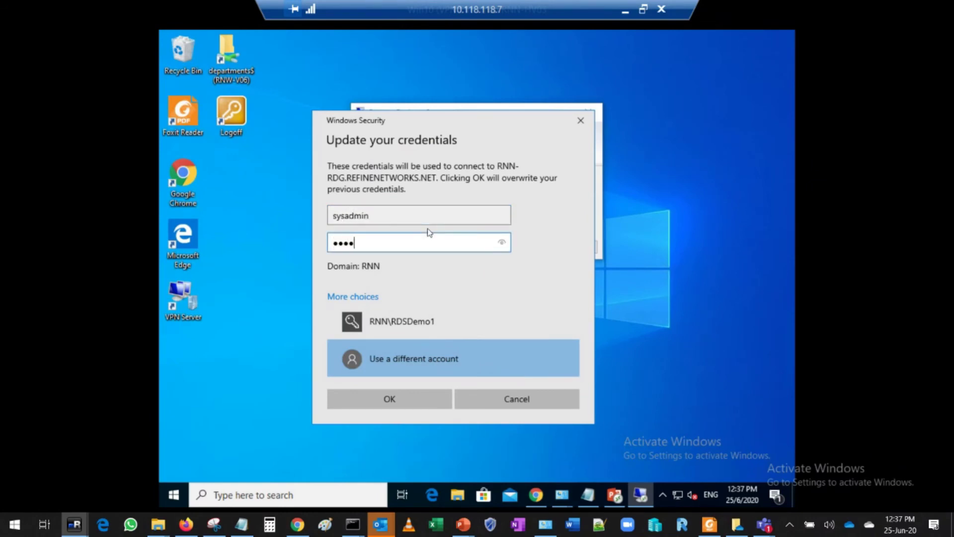
key("Return")
left_click(527, 251)
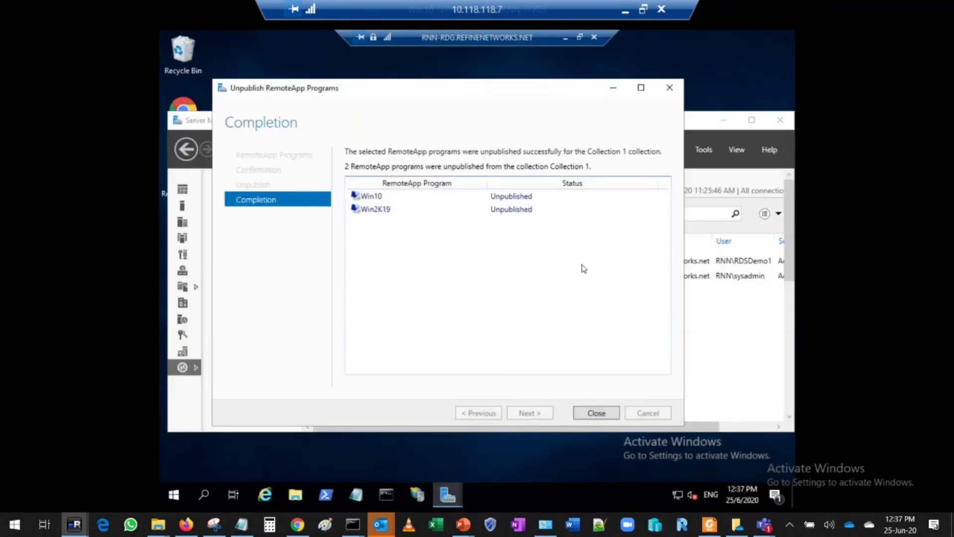
left_click(590, 415)
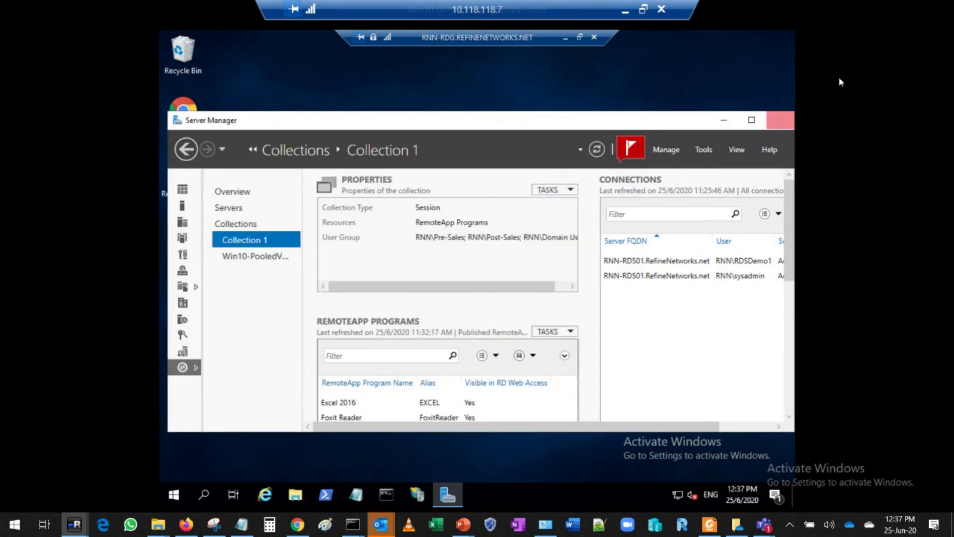
left_click(752, 120)
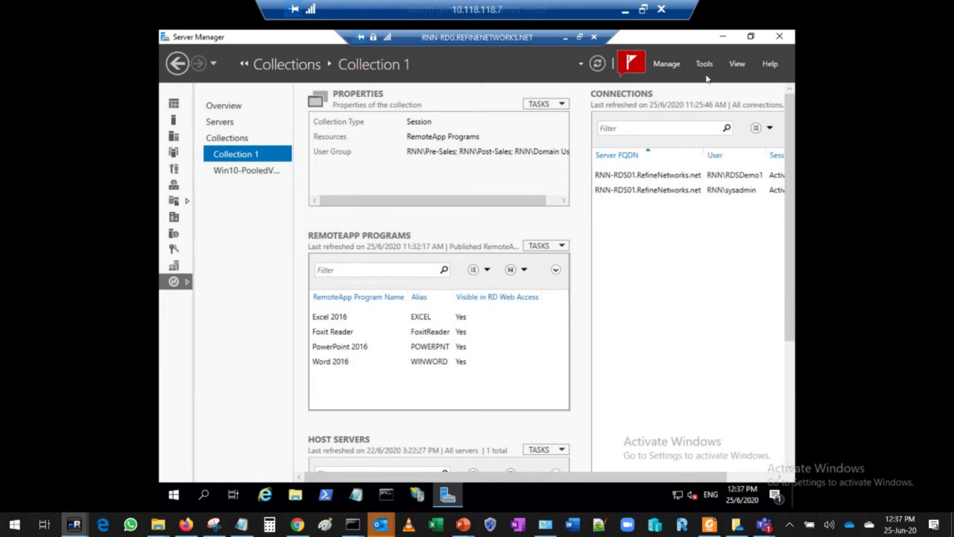
Step Server Manager back to the Dashboard, then select Remote Desktop Services to show its deployment overview
left_click(723, 37)
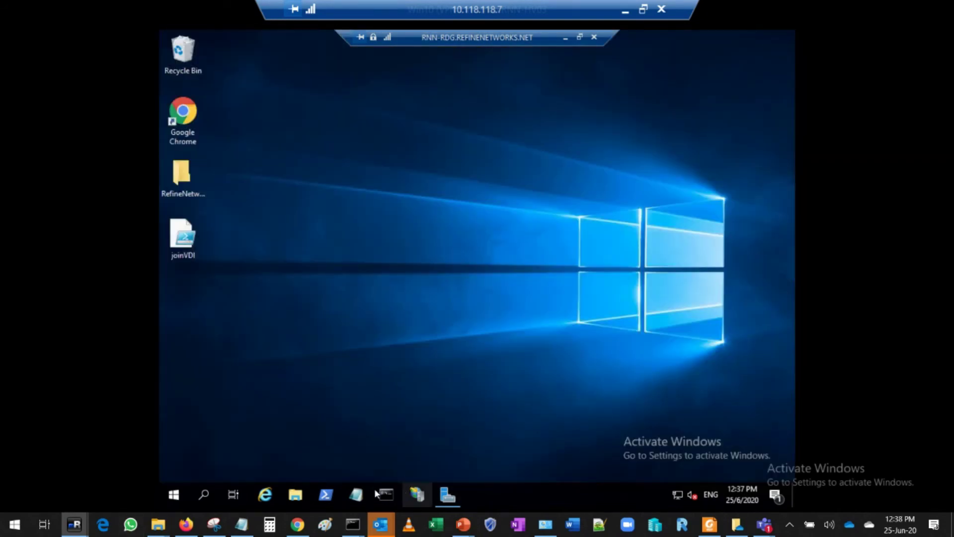
left_click(440, 502)
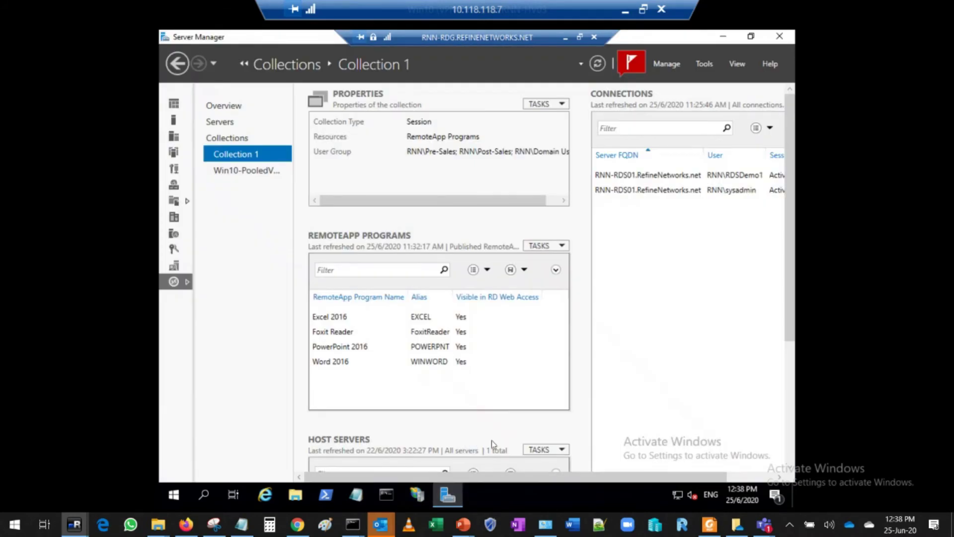
left_click(180, 67)
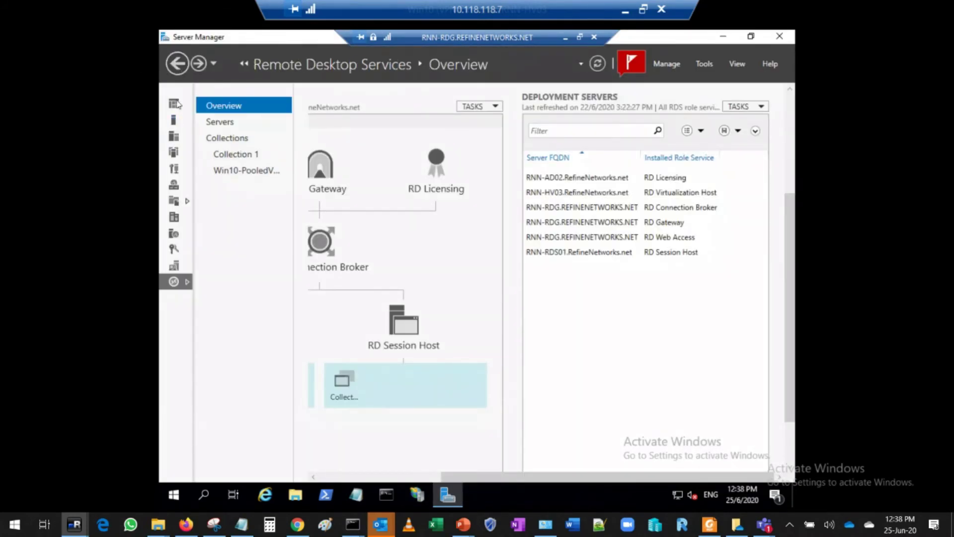
left_click(180, 103)
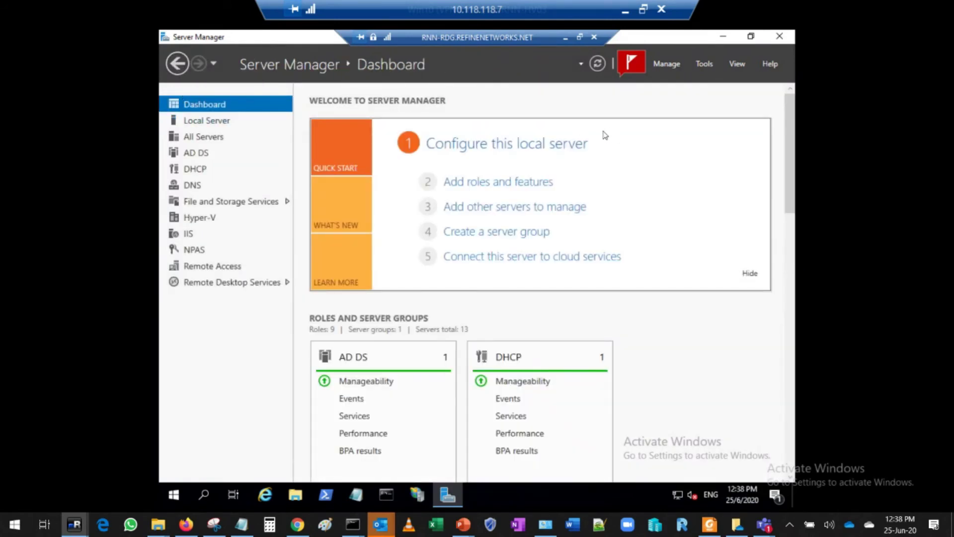
left_click(704, 64)
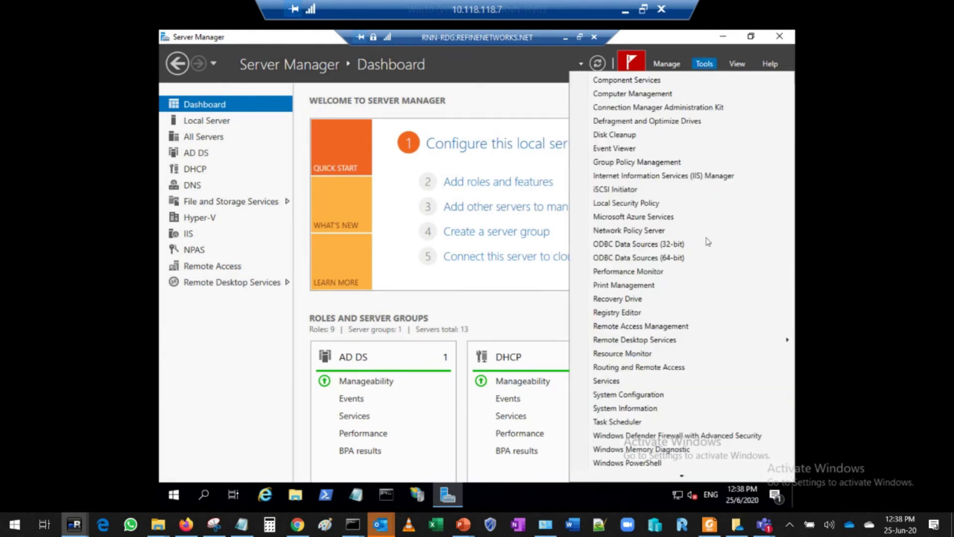
mouse_move(709, 348)
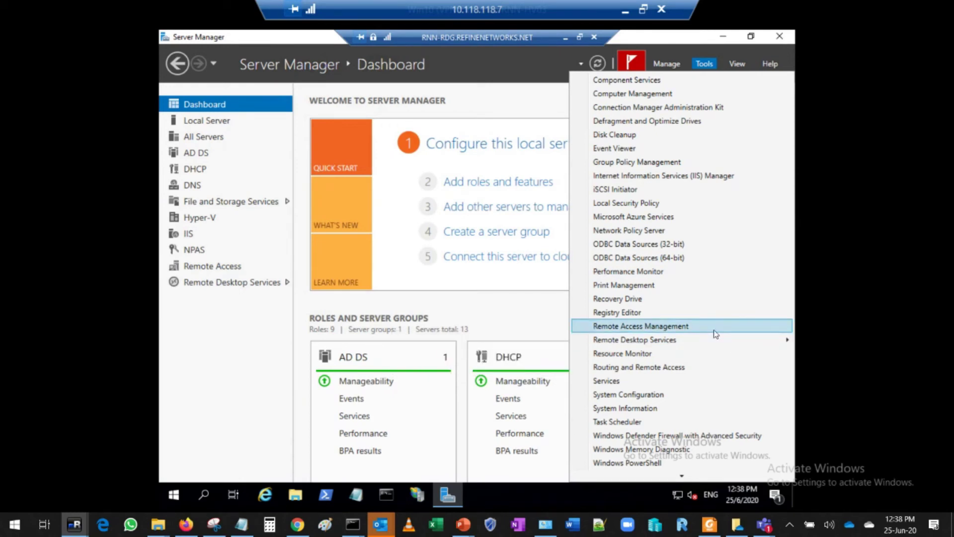
left_click(234, 291)
left_click(232, 286)
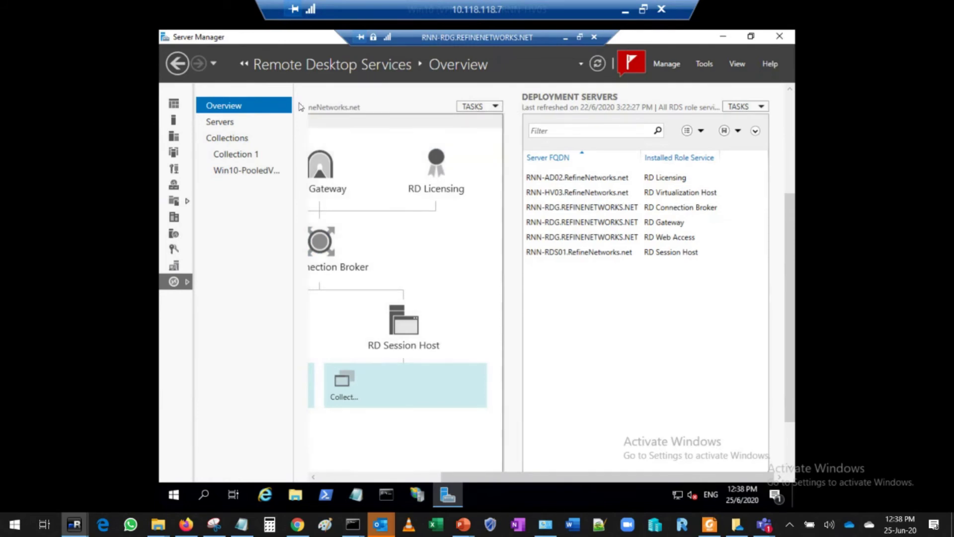
Resize the overview panes and drag the splitter right until Collection 1 and Win10-PooledVDI show fully
left_click_drag(294, 158, 222, 154)
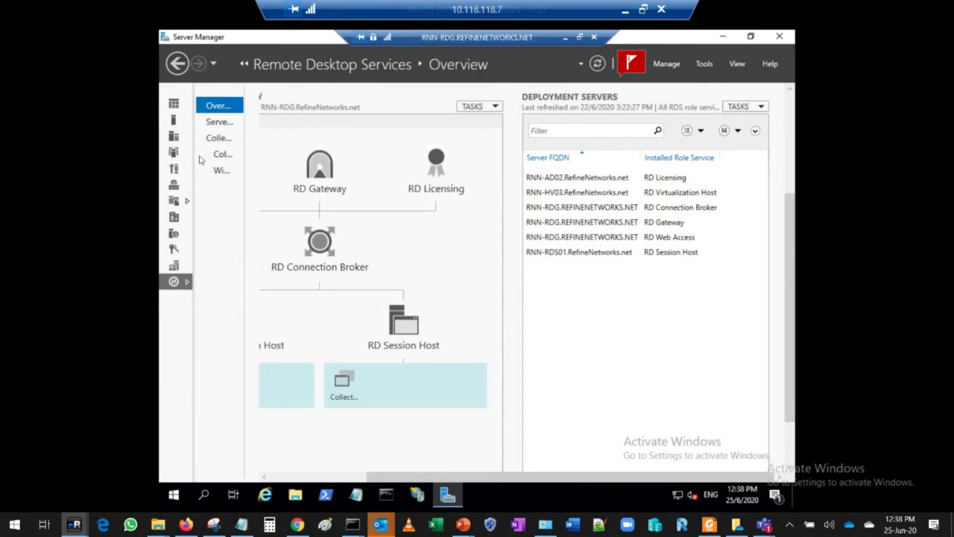
left_click_drag(454, 476, 310, 480)
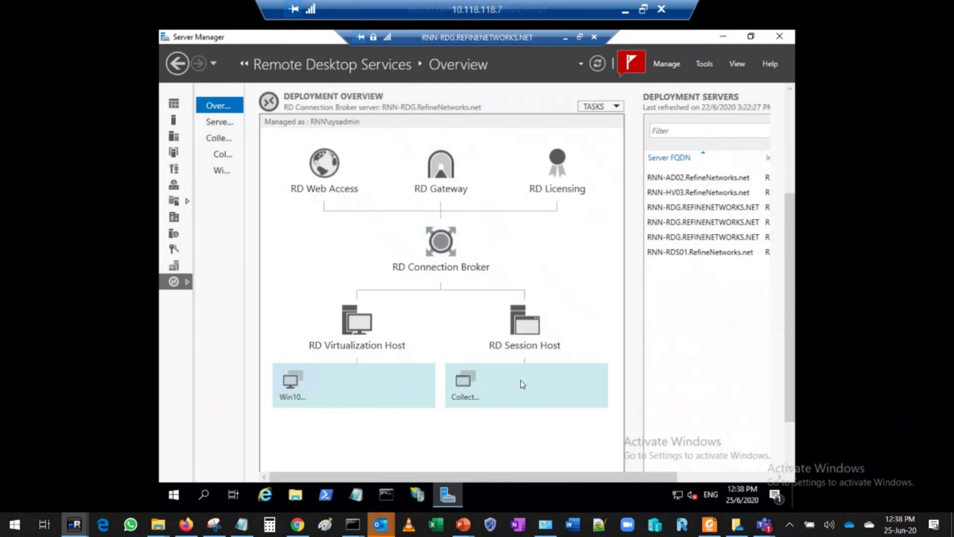
scroll(414, 322, "down", 2)
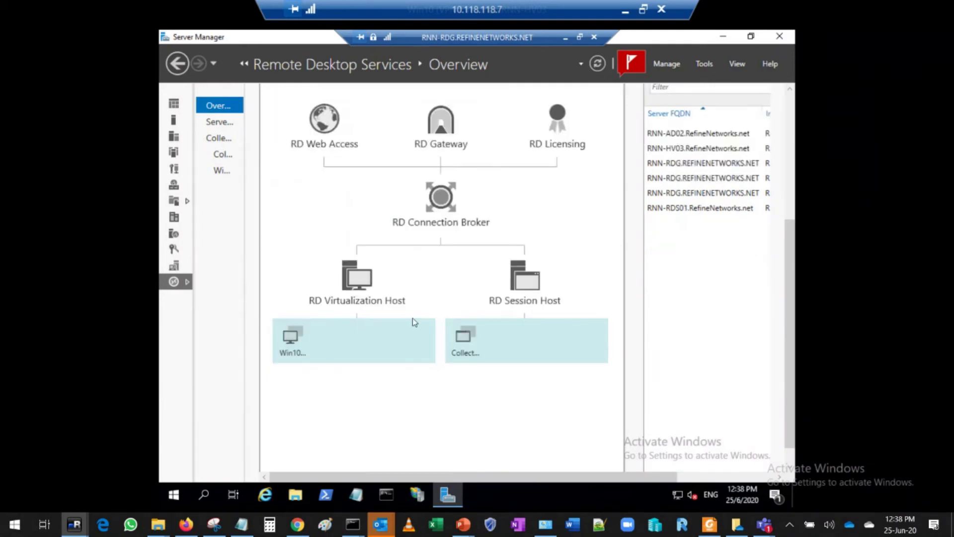
left_click_drag(625, 480, 481, 483)
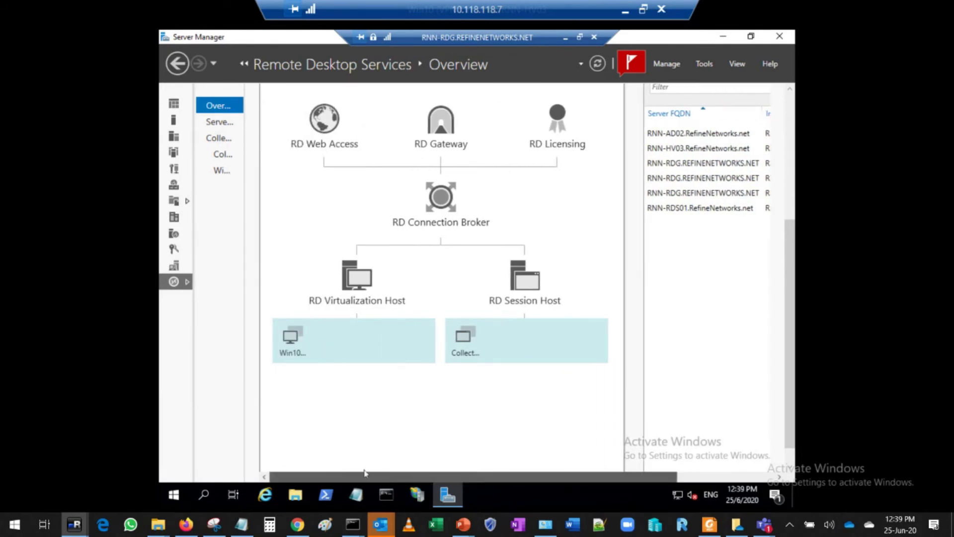
left_click(366, 292)
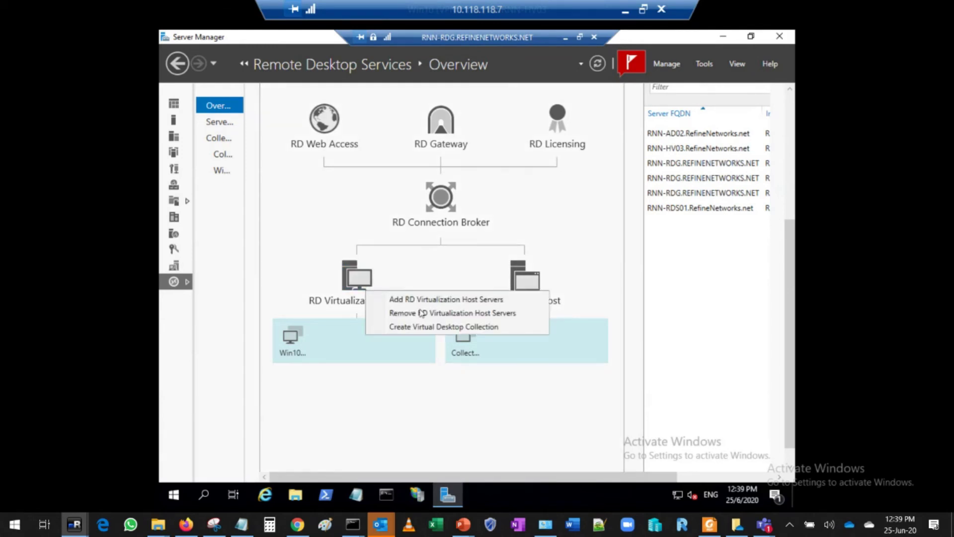
left_click(484, 453)
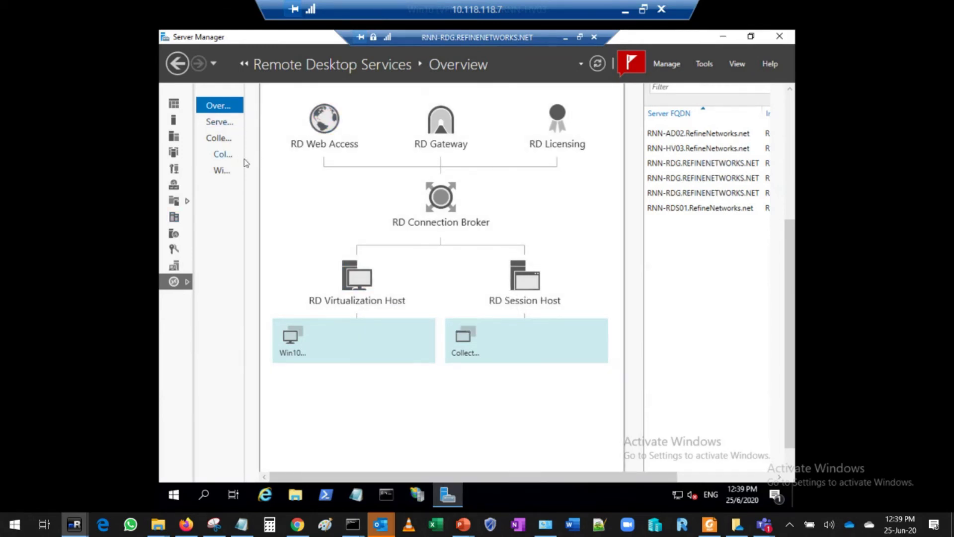
left_click_drag(250, 160, 375, 160)
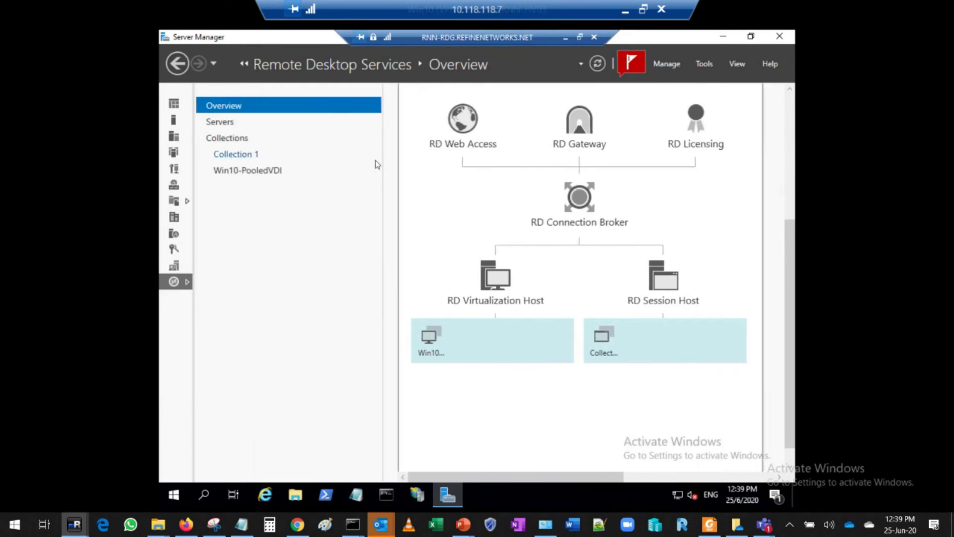
Open Collection 1 and start the Publish RemoteApp Programs wizard from its RemoteApp tasks
left_click(256, 158)
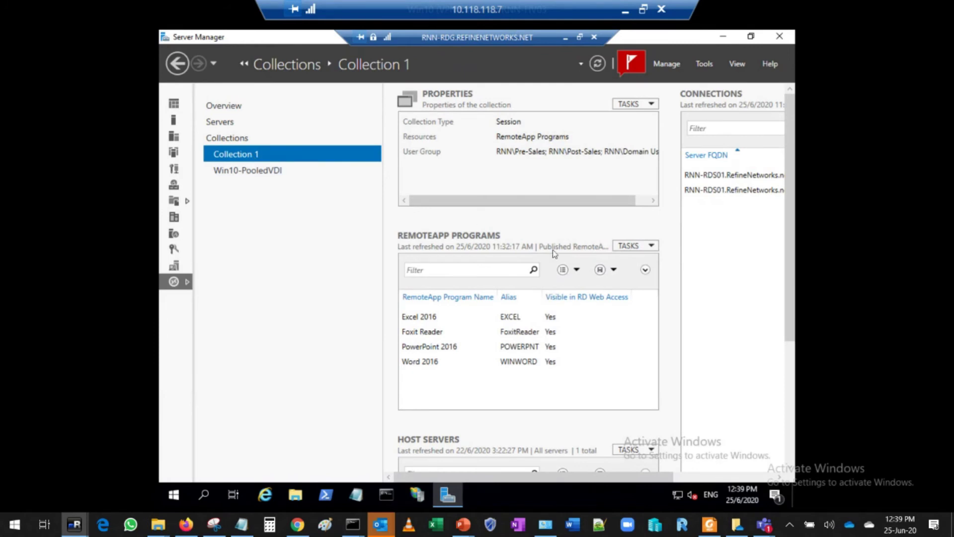
left_click(624, 246)
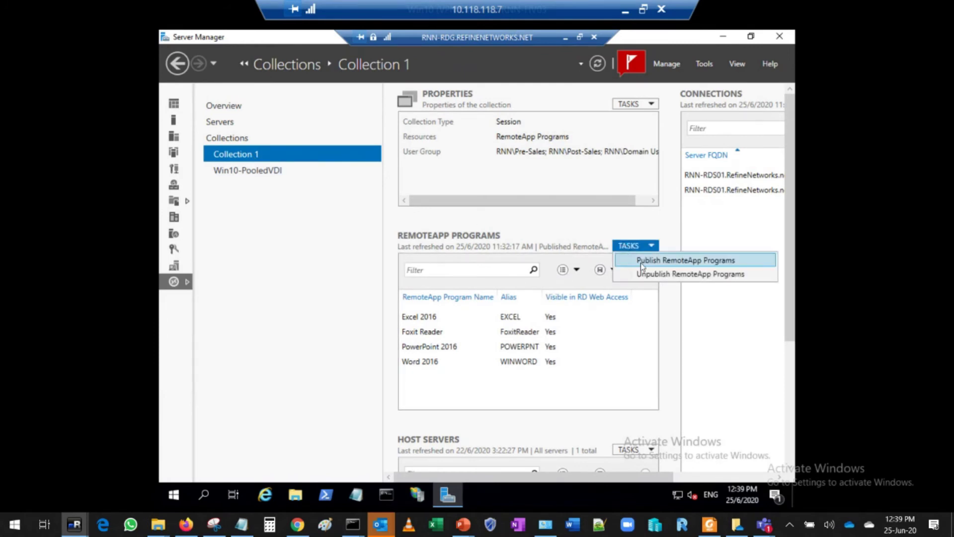
left_click(637, 262)
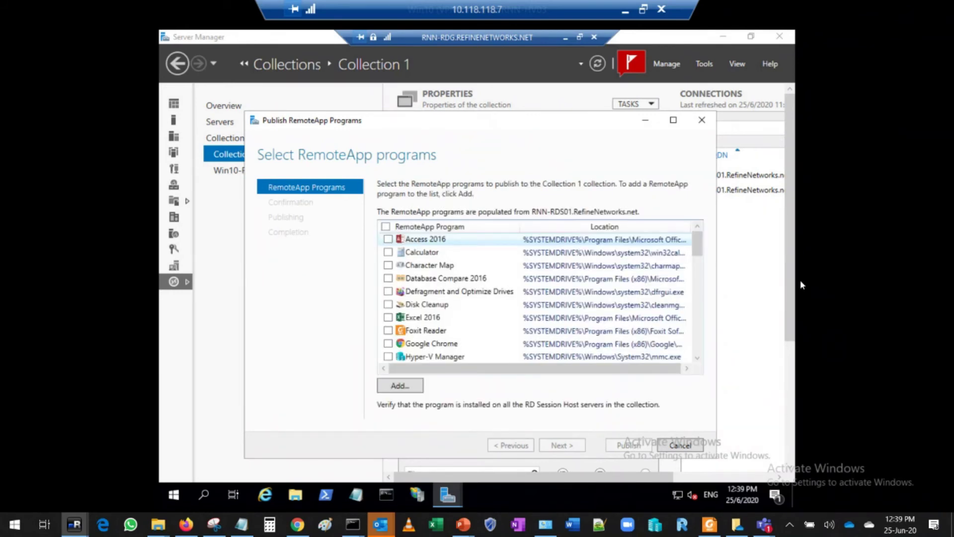
Check Foxit Reader and Access 2016, skip adding another program, and continue to confirmation
left_click(388, 331)
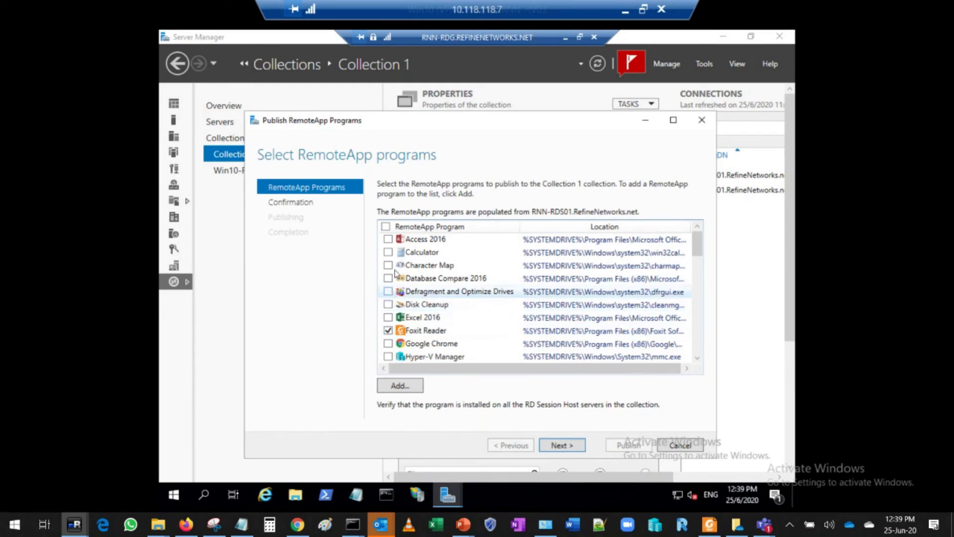
left_click(388, 239)
scroll(621, 297, "down", 3)
scroll(636, 297, "down", 5)
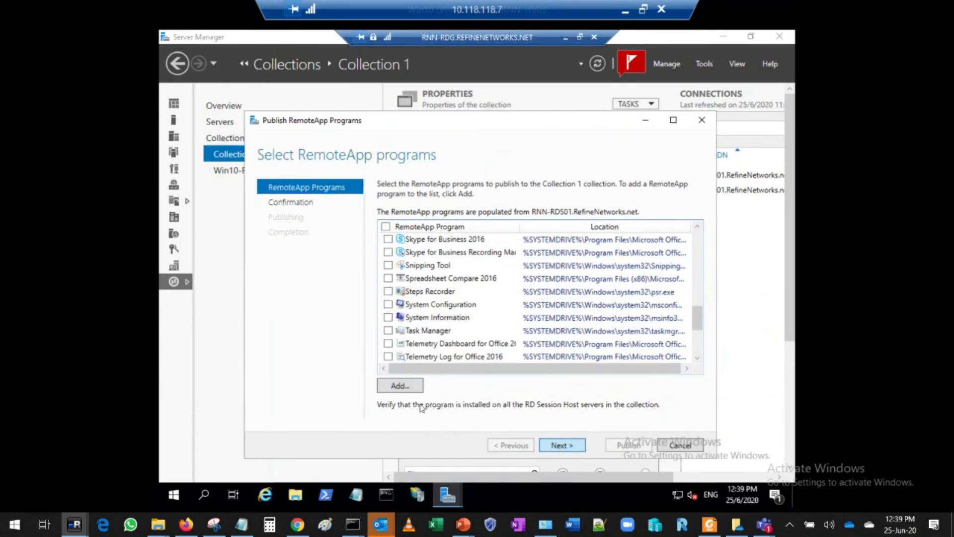
left_click(405, 382)
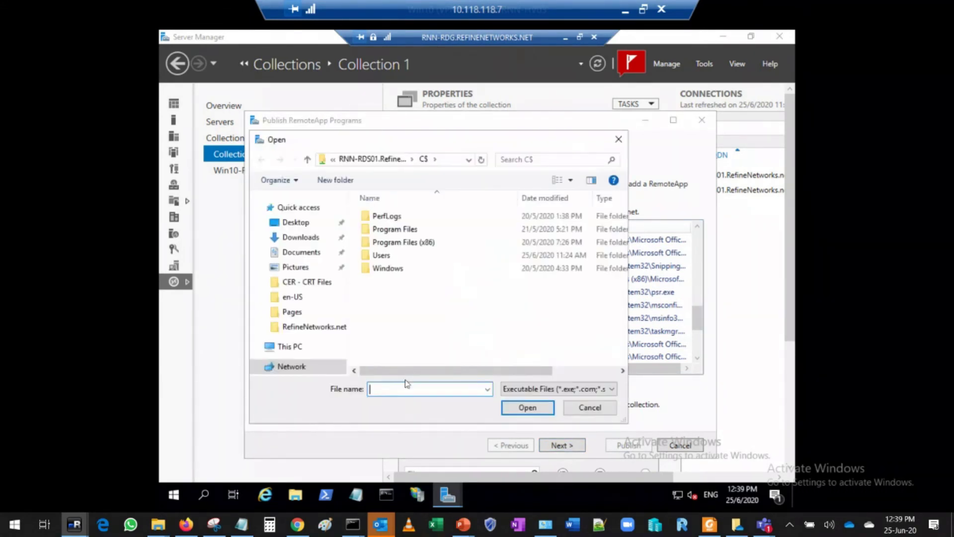
left_click(589, 407)
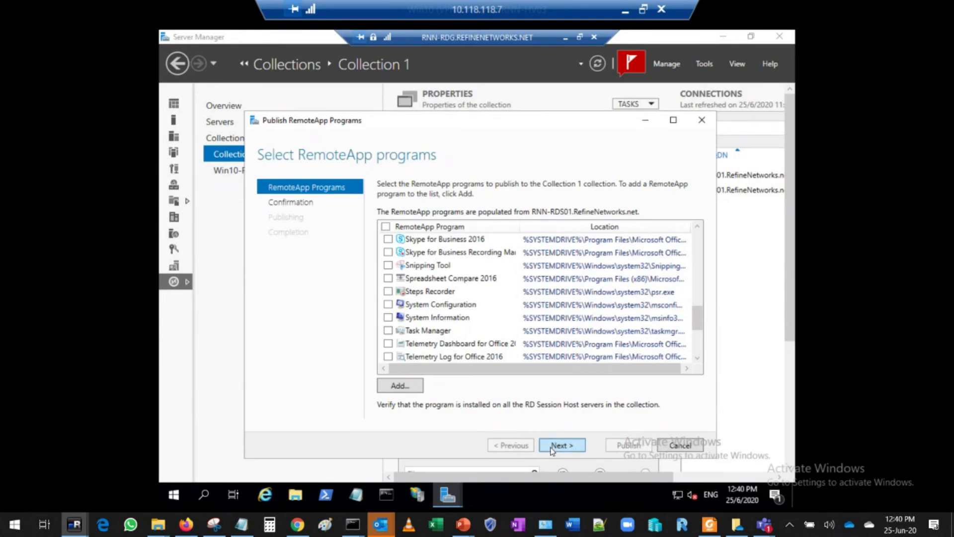
left_click(552, 445)
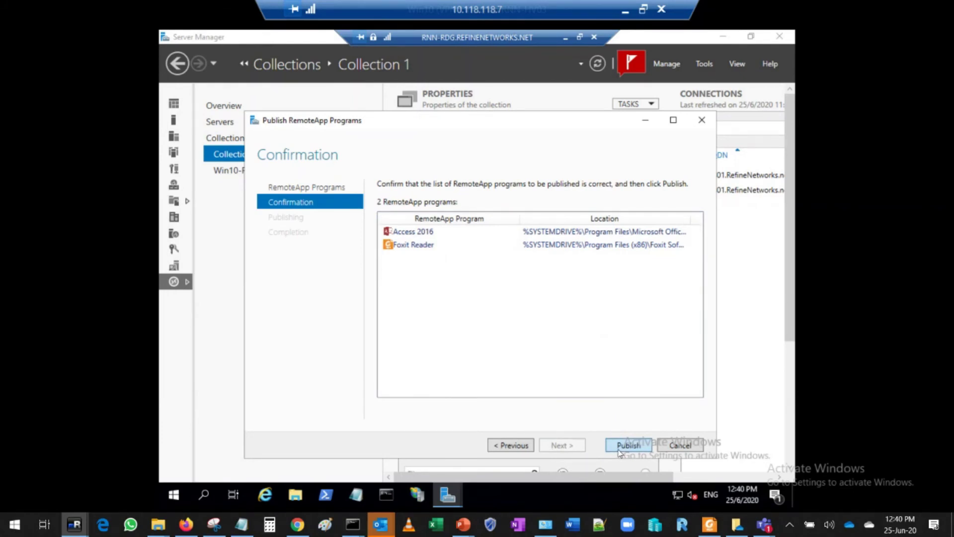
Publish Access 2016 and Foxit Reader, close the finished wizard, and minimise the server session
left_click(628, 446)
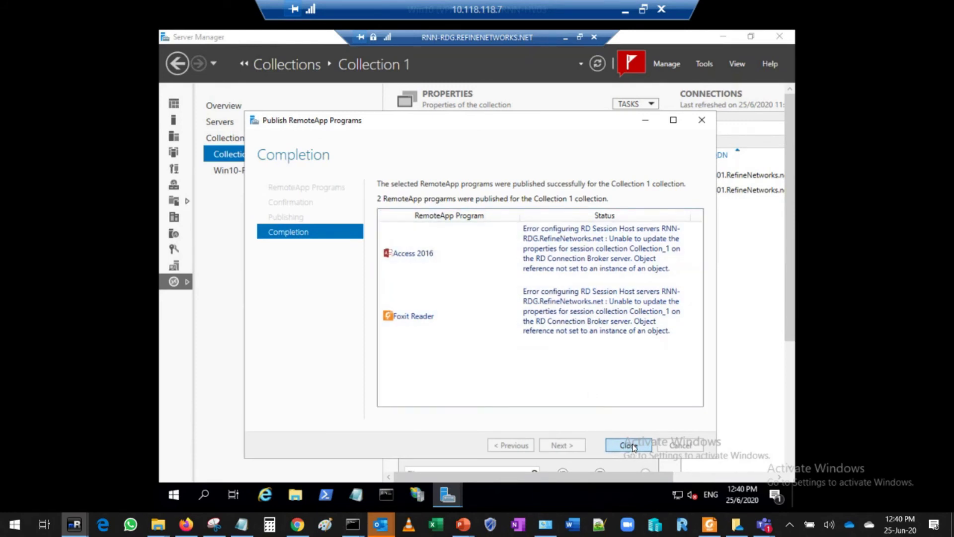
left_click(630, 445)
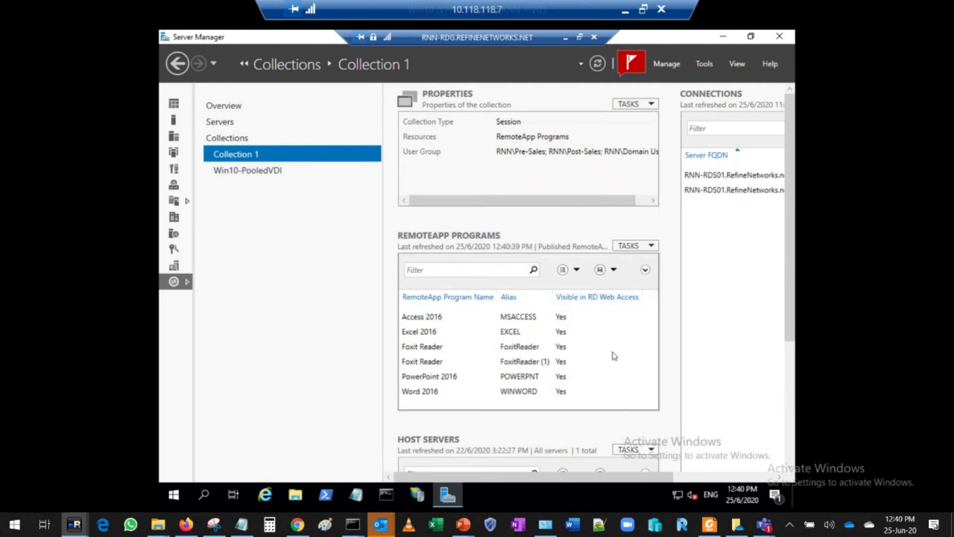
left_click(565, 37)
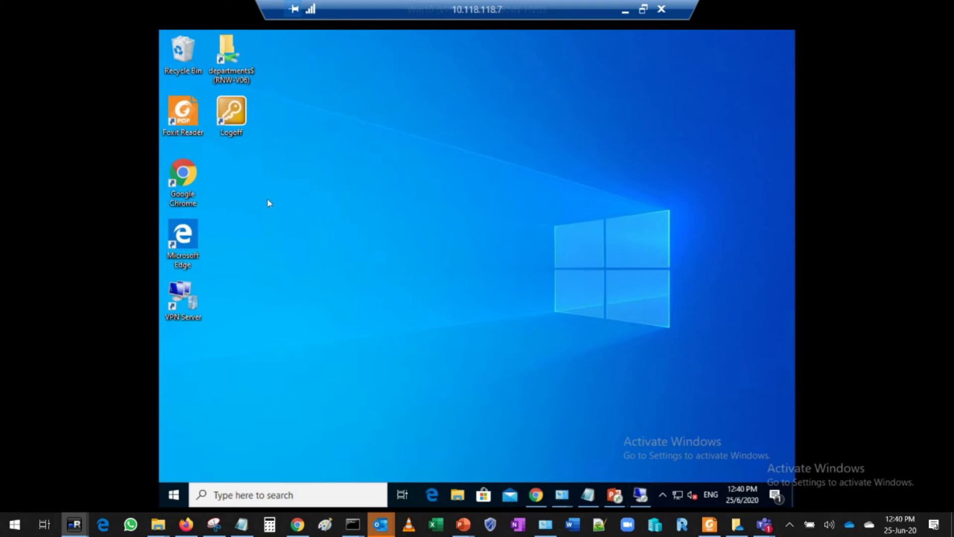
Open Chrome on the remote desktop and load rdsdemo.refinenetworks.net to see the published apps
double_click(183, 174)
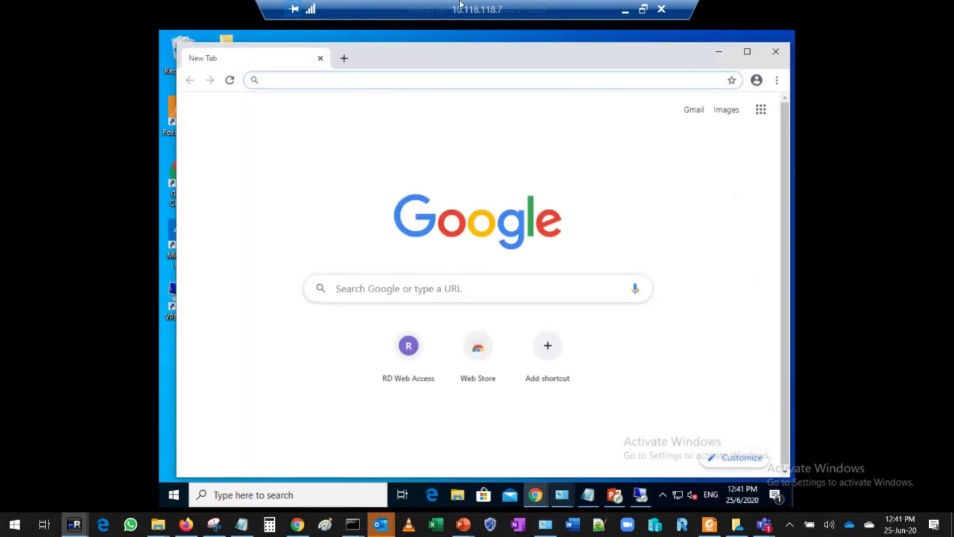
type("htt")
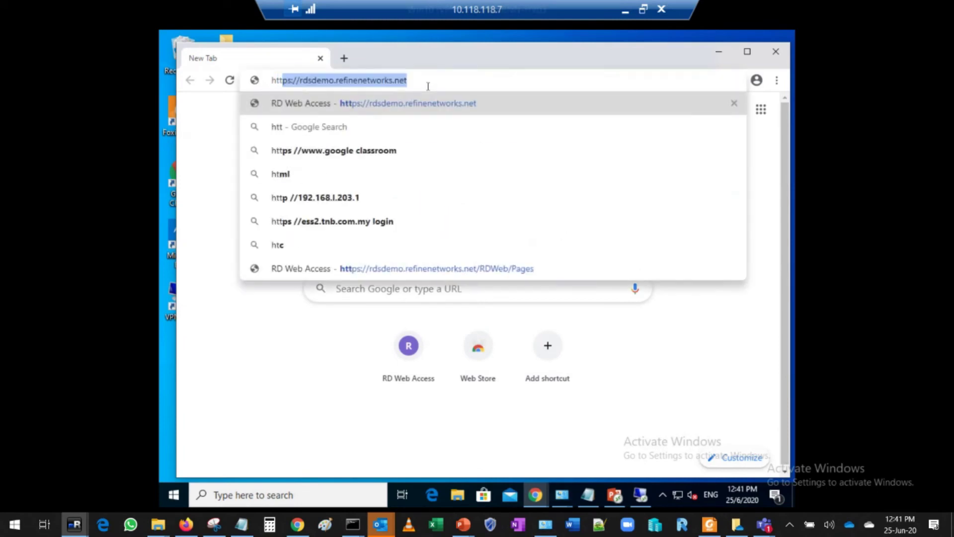
key("Return")
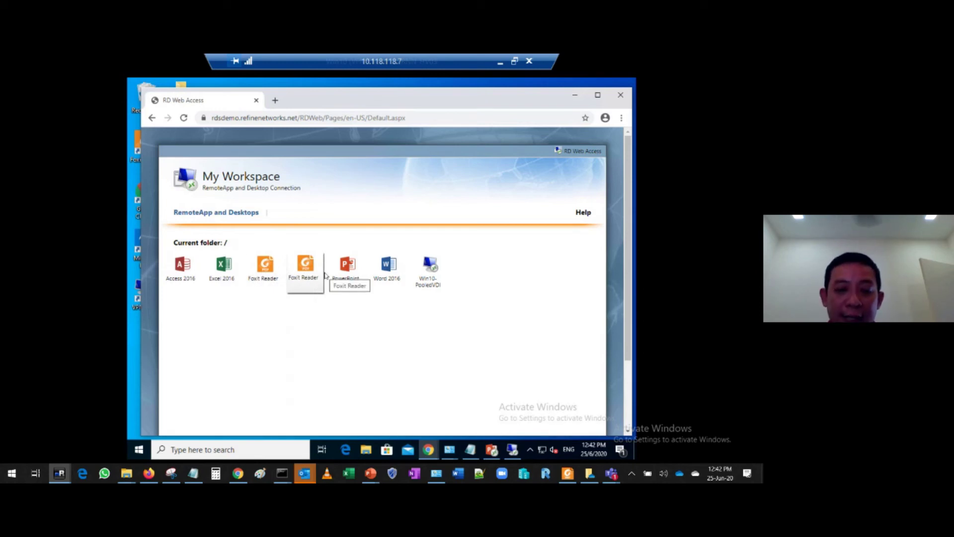
Minimise the remote session and start the 'Securing your connection from Home' slide show on 02 Demo
left_click(500, 61)
mouse_move(370, 477)
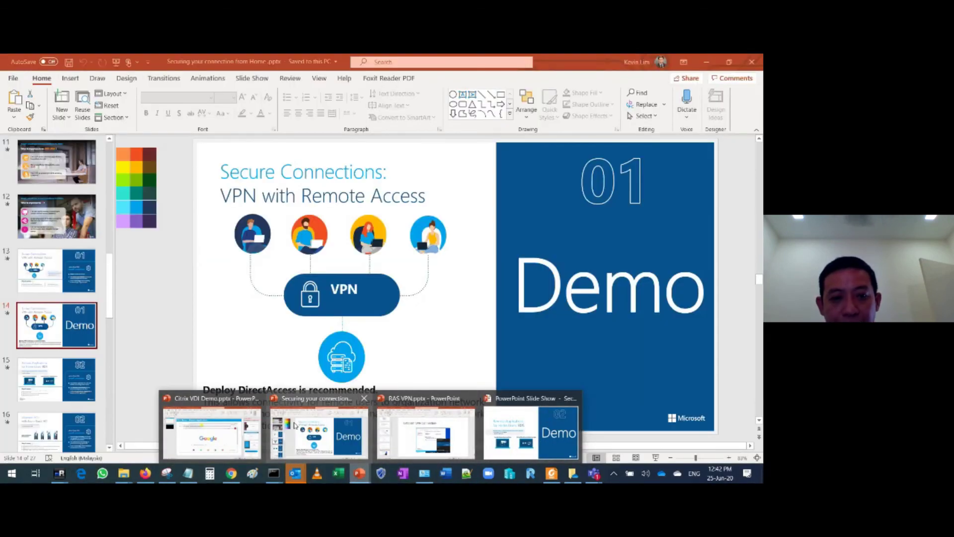
left_click(295, 426)
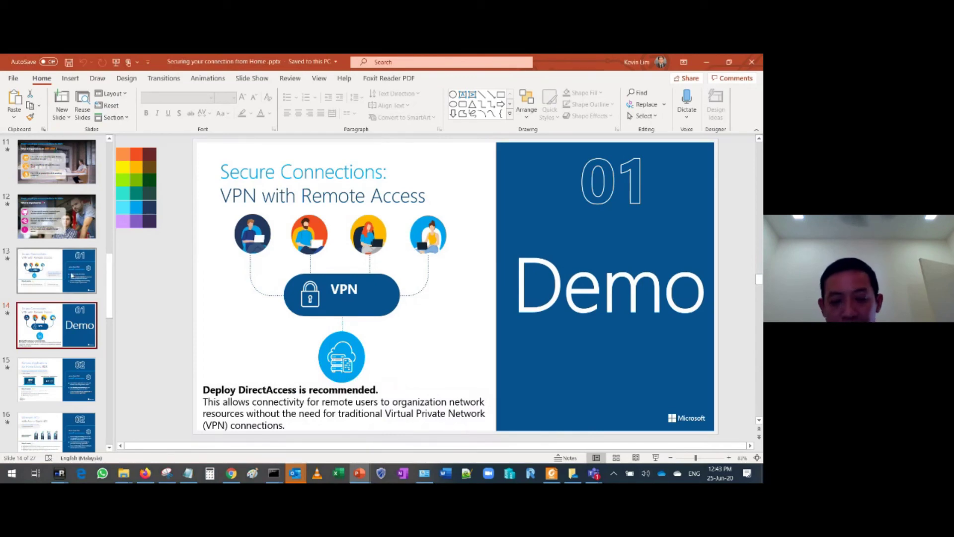
left_click(655, 457)
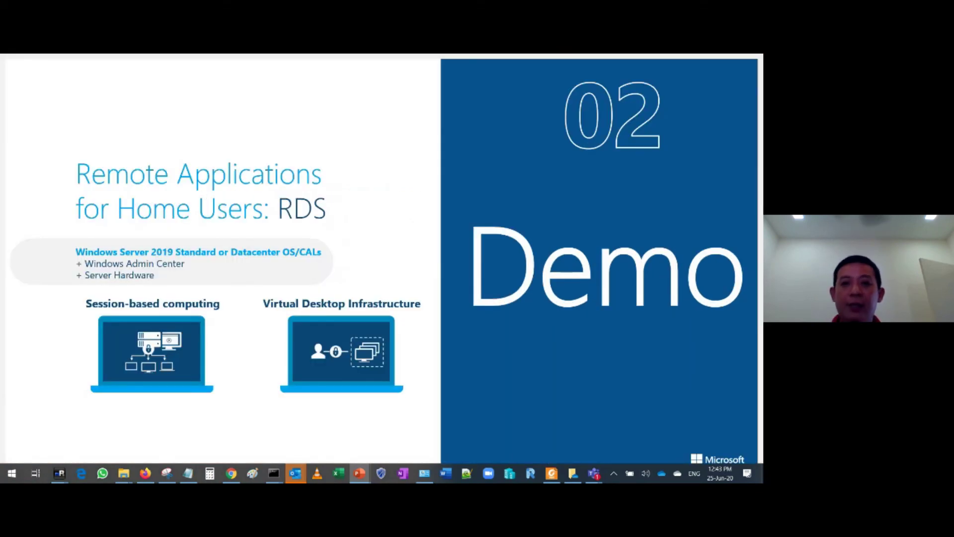
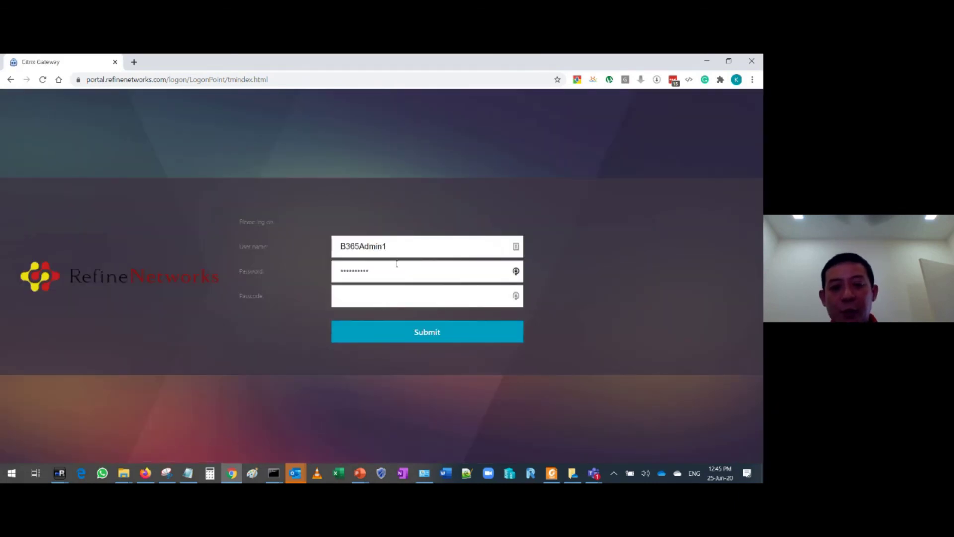
Submit your own user name, password and passcode on the Citrix Gateway logon form
key("shift+Tab")
type("k")
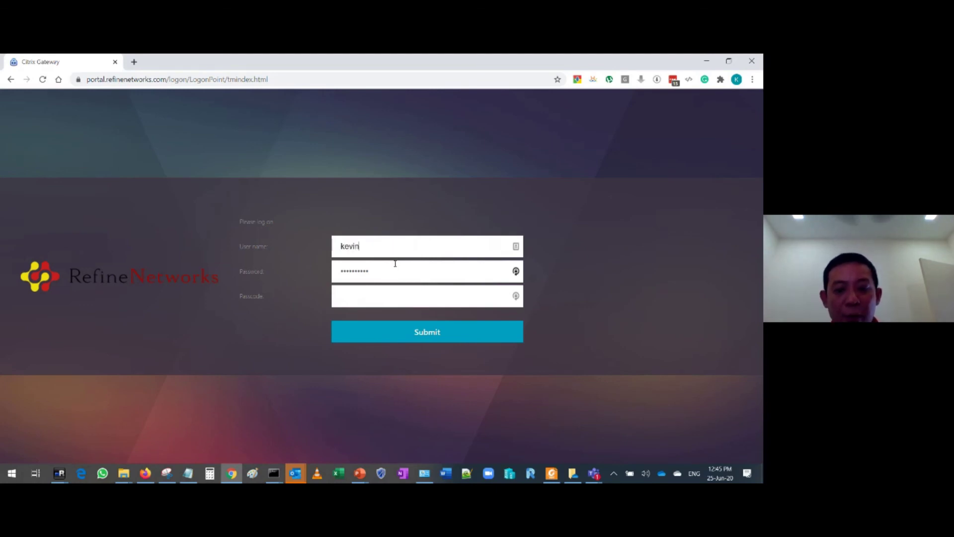
type("evin.lim")
key("Tab")
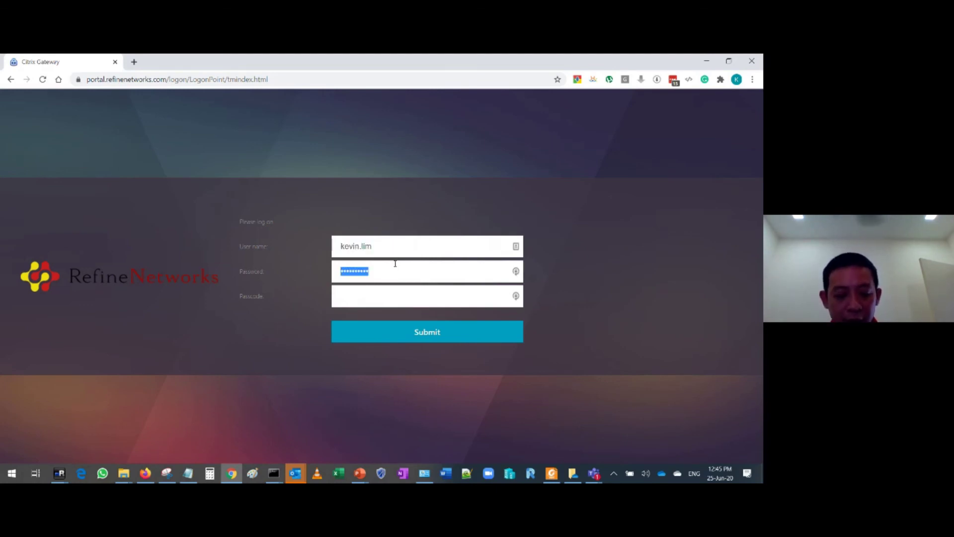
type("••••••")
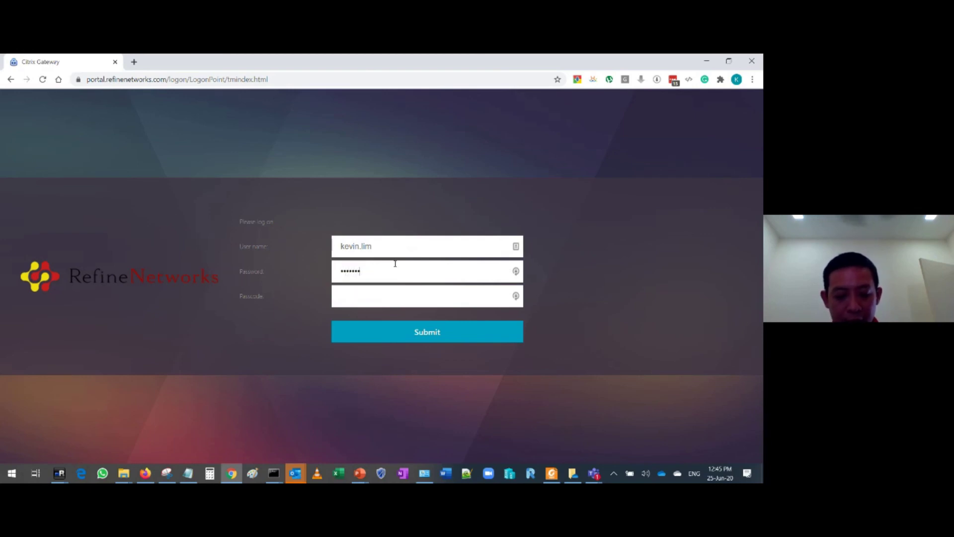
type("••")
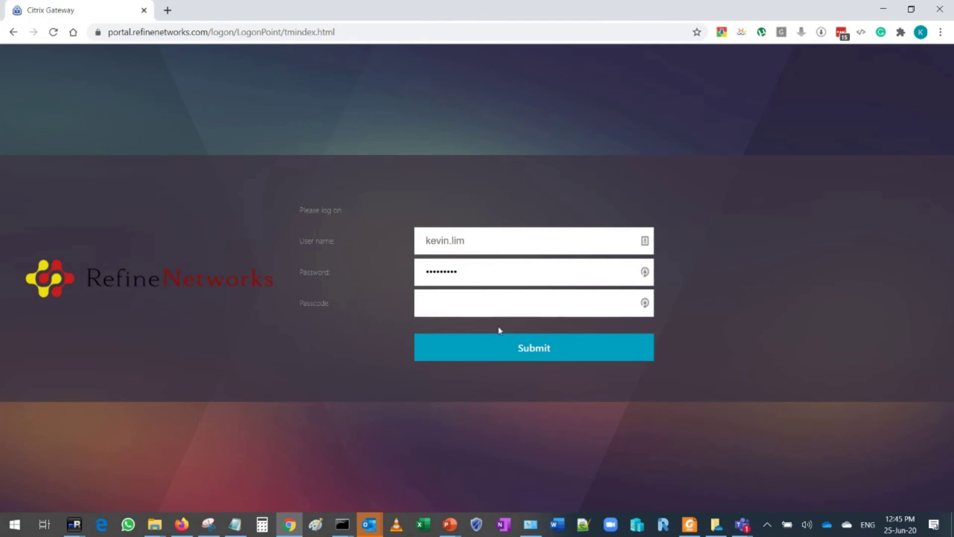
left_click(507, 309)
type("••••••")
left_click(512, 350)
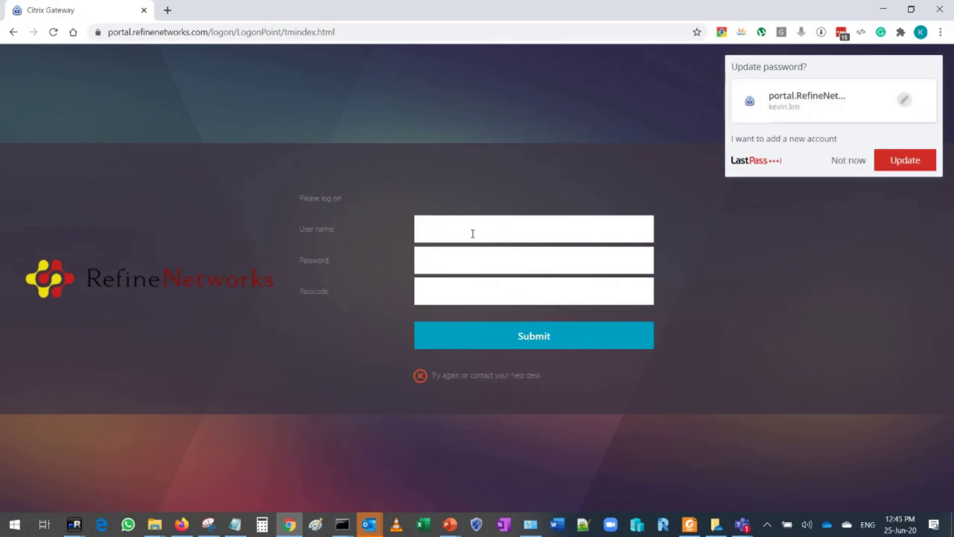
Re-enter the user name, password and passcode and submit the logon again
type("kevin.lim")
key("Tab")
type("*********")
key("Tab")
type("******")
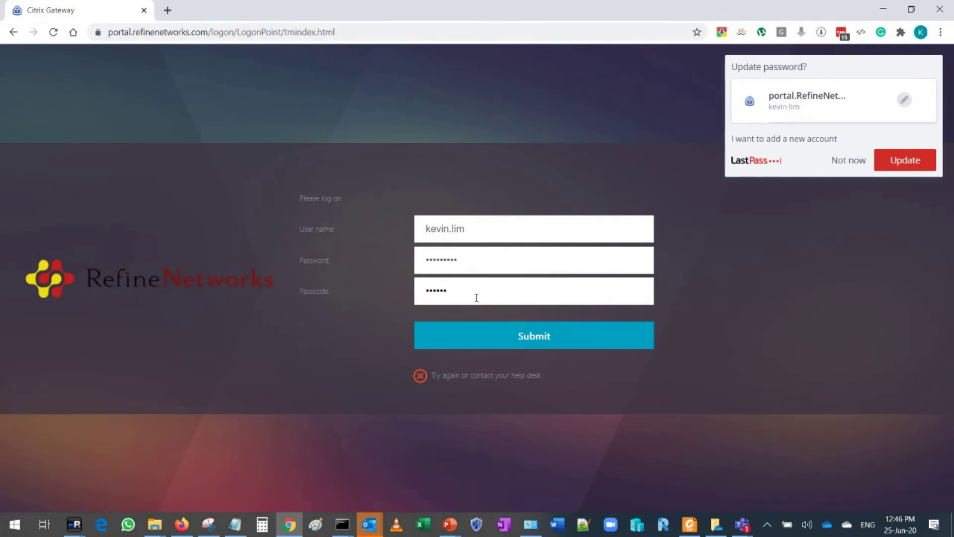
left_click(475, 336)
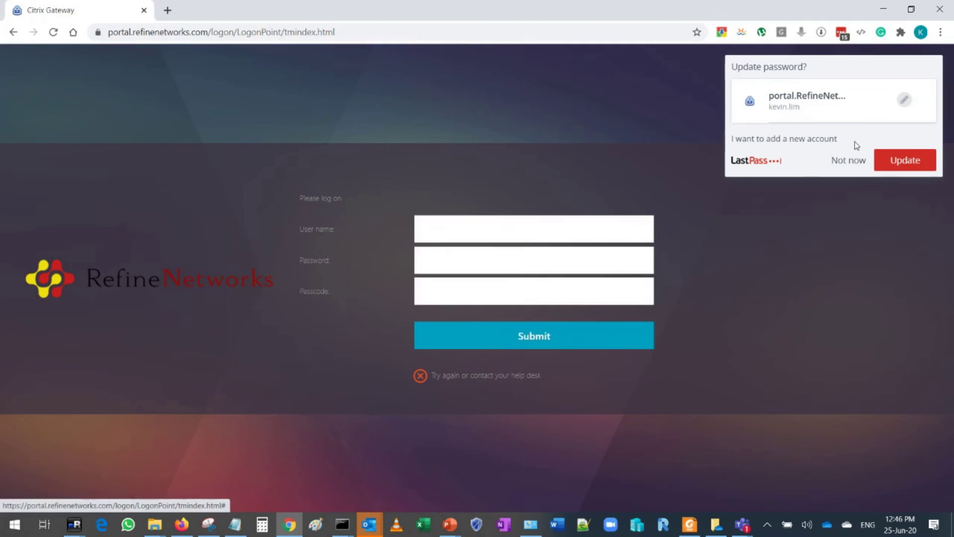
Dismiss the LastPass password-update prompt with Not now, then refill all three fields and resubmit
left_click(848, 160)
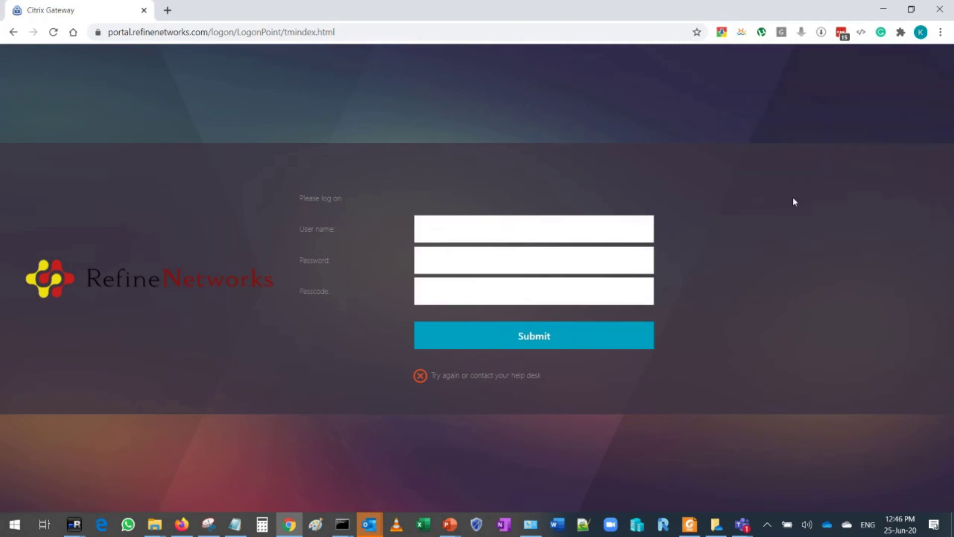
left_click(461, 228)
type("Kevin.lim")
key("Tab")
type("*********")
key("Tab")
type("******")
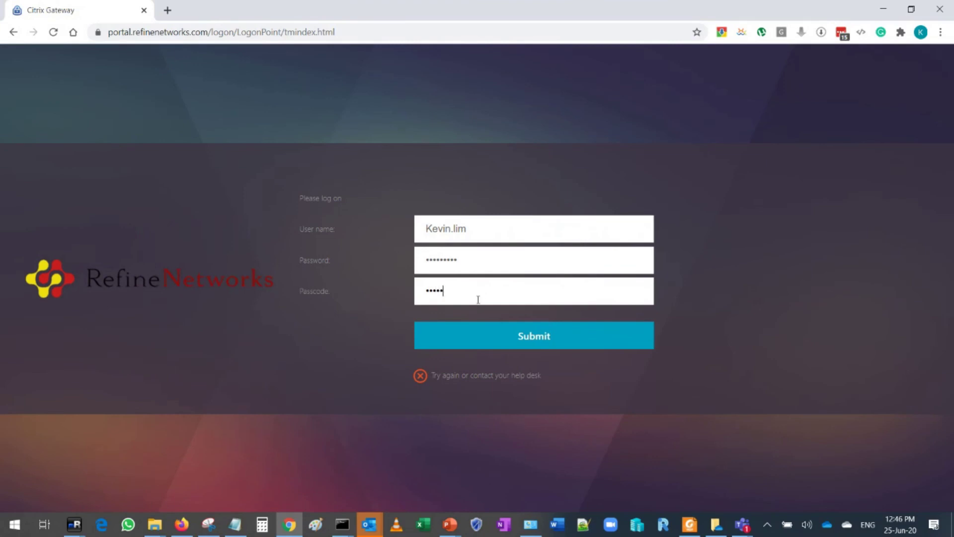
left_click(469, 336)
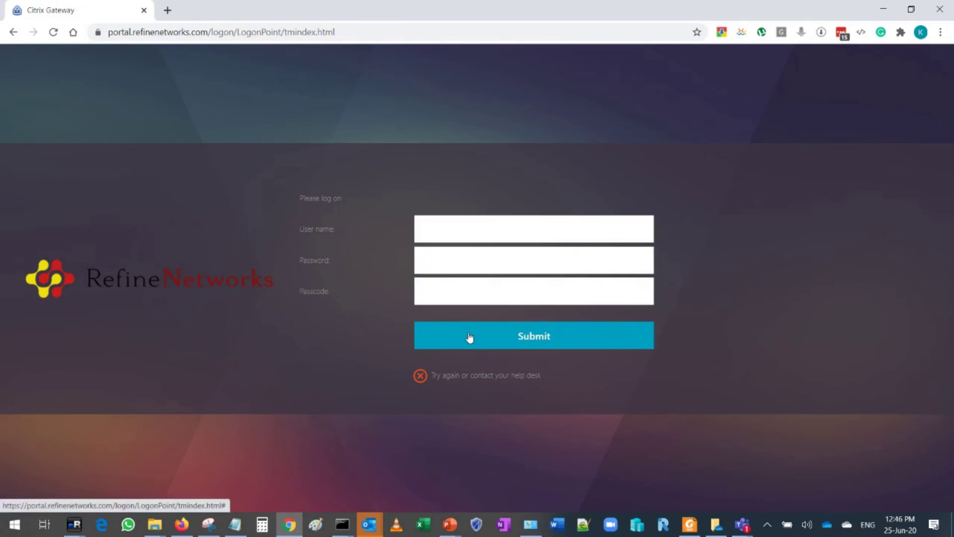
Reload the portal from its base address, portal.refinenetworks.com, without the logon path
left_click(242, 32)
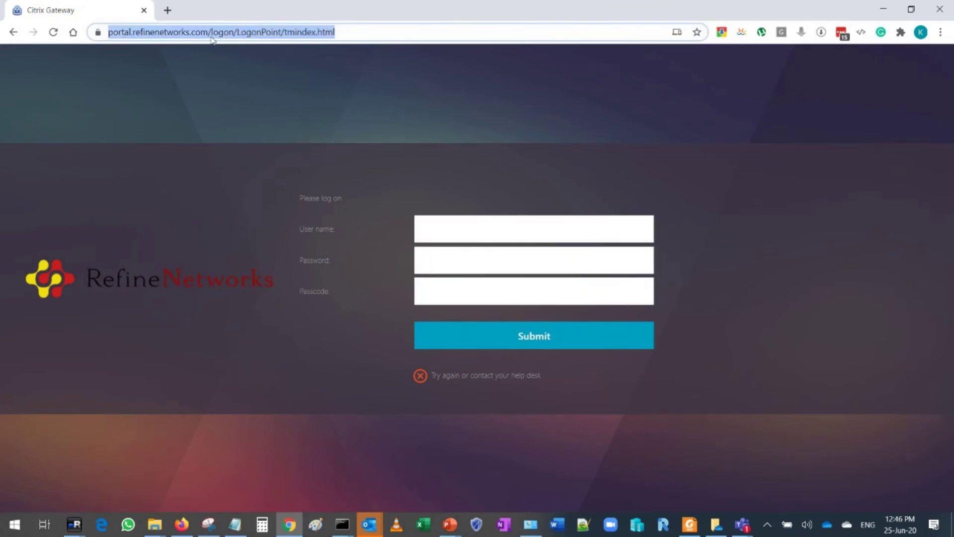
left_click(216, 33)
left_click_drag(242, 32, 363, 32)
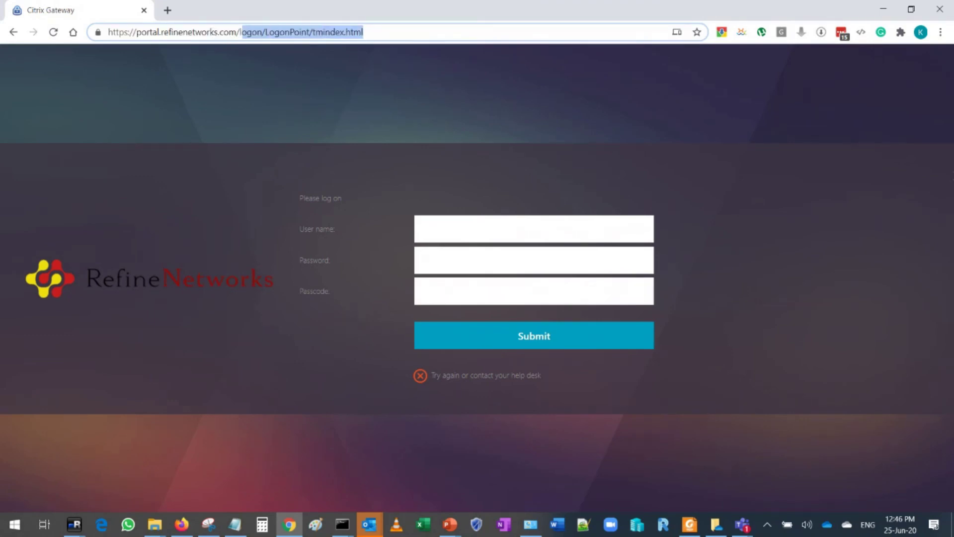
key("BackSpace")
key("Return")
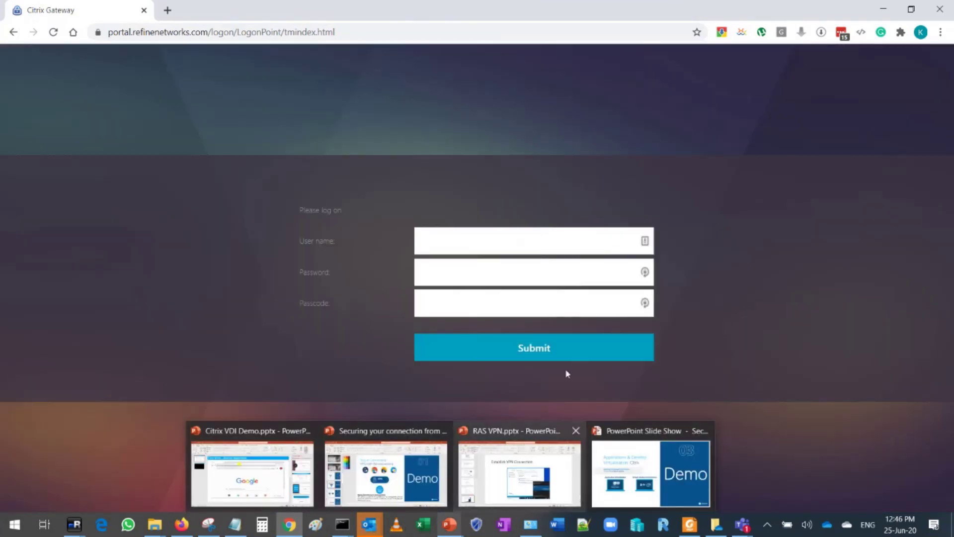
Replace the prefilled user name, enter the password and passcode, and submit once more
double_click(549, 248)
type("kevin.lim")
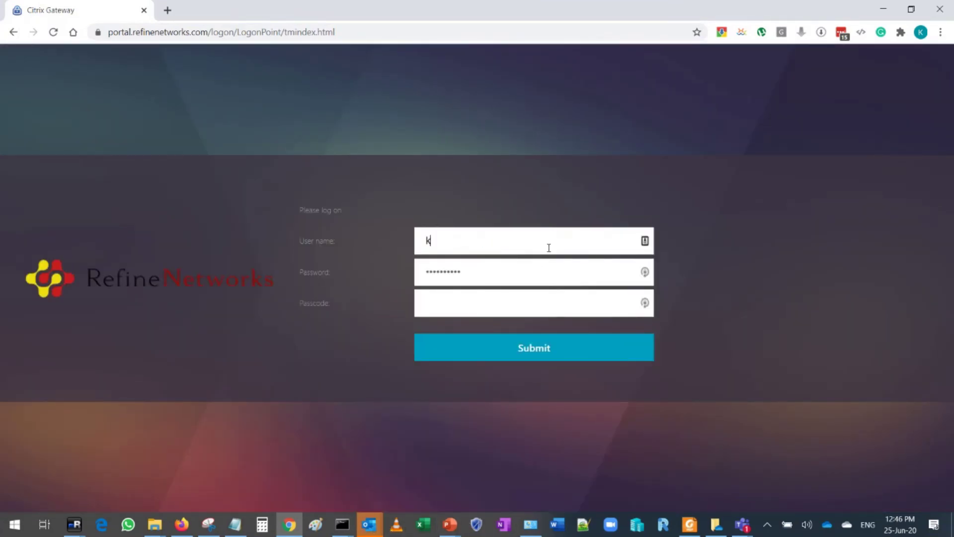
key("Tab")
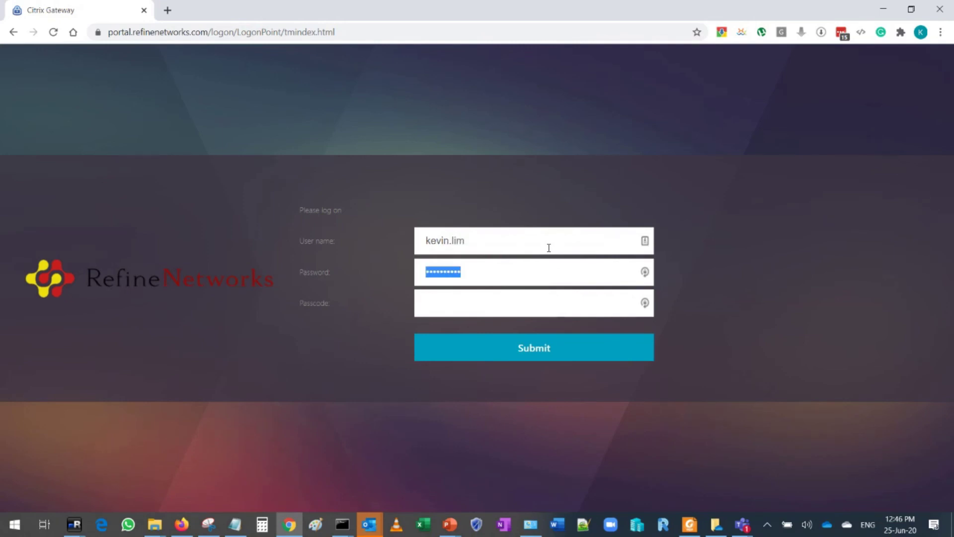
type("*********")
key("Tab")
type("***")
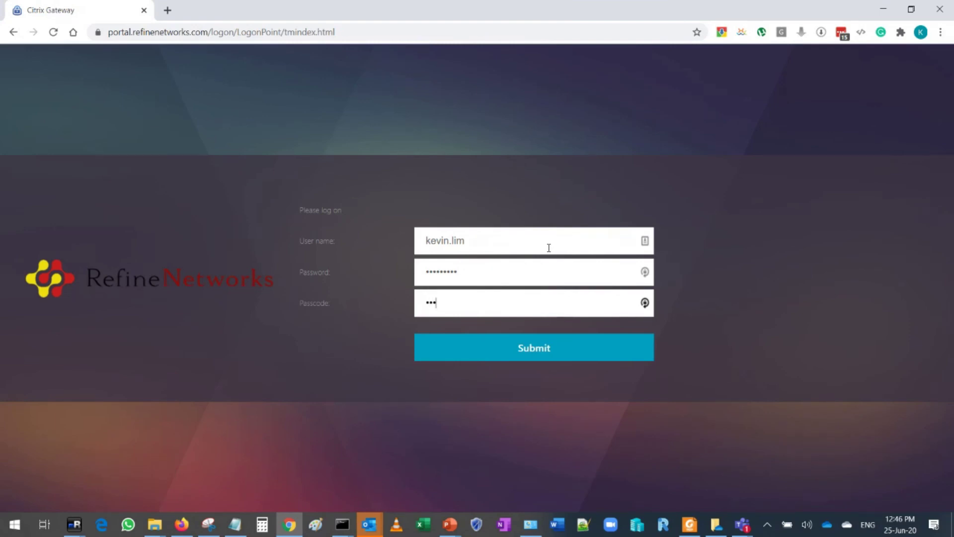
type("***")
left_click(521, 349)
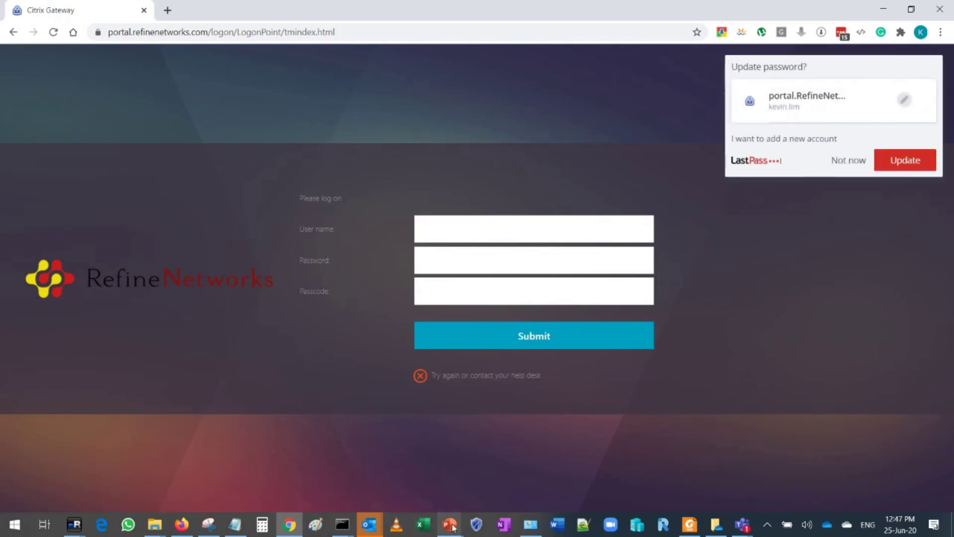
Switch to the Citrix VDI Demo.pptx presentation window
mouse_move(452, 527)
mouse_move(539, 479)
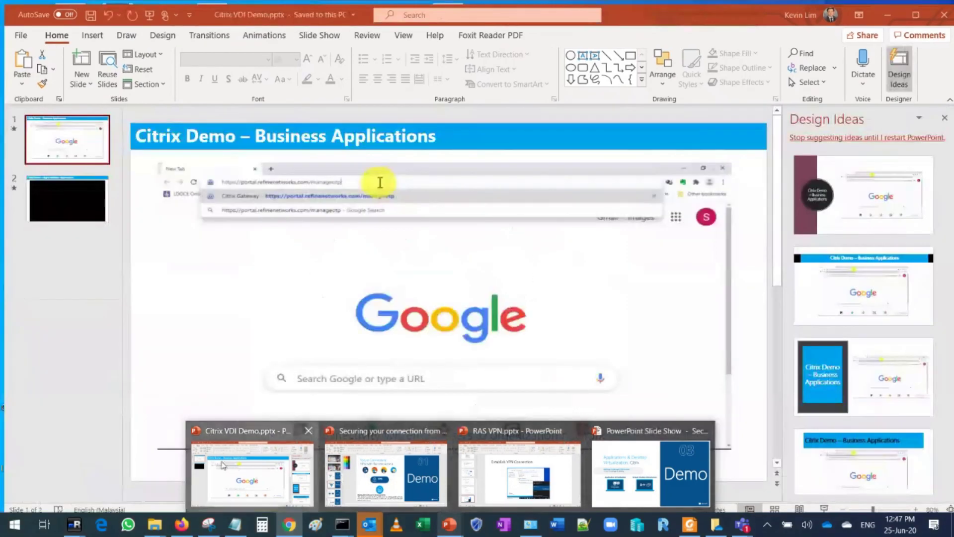
left_click(241, 471)
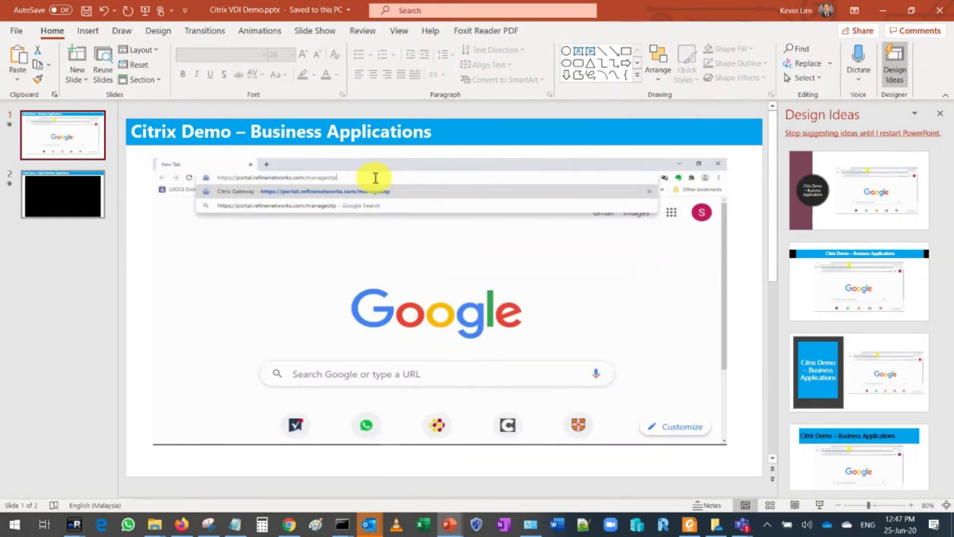
Apply the blue title-bar Design Idea to the first slide and start the slide show
left_click(858, 457)
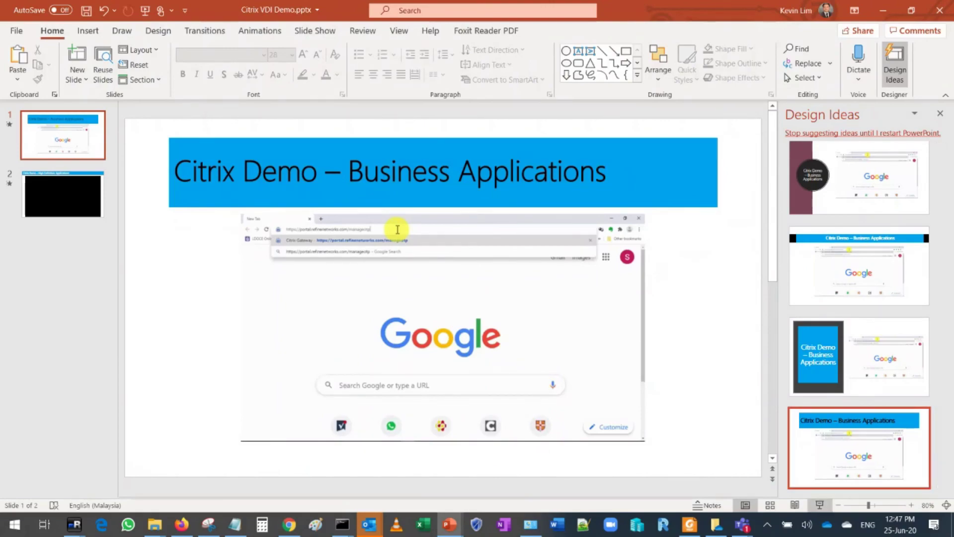
key("F5")
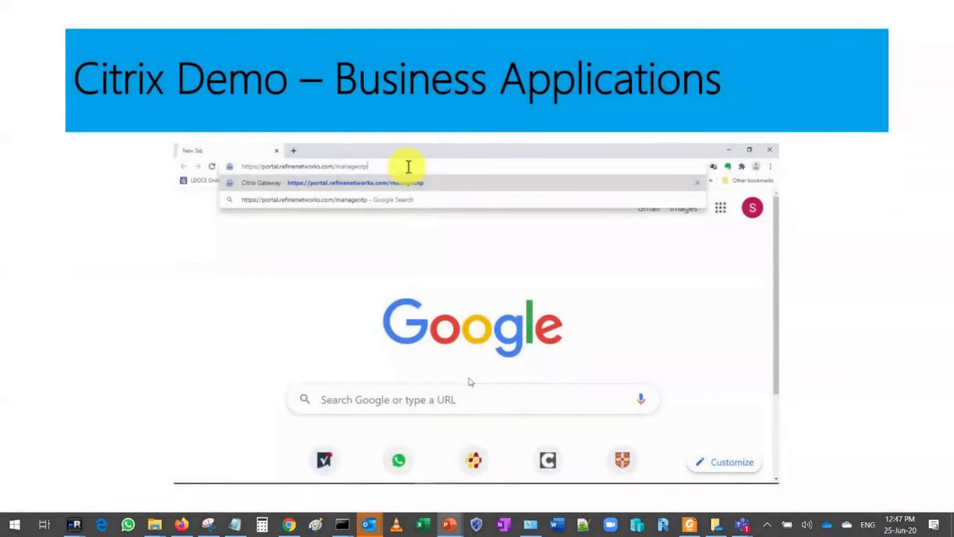
mouse_move(216, 497)
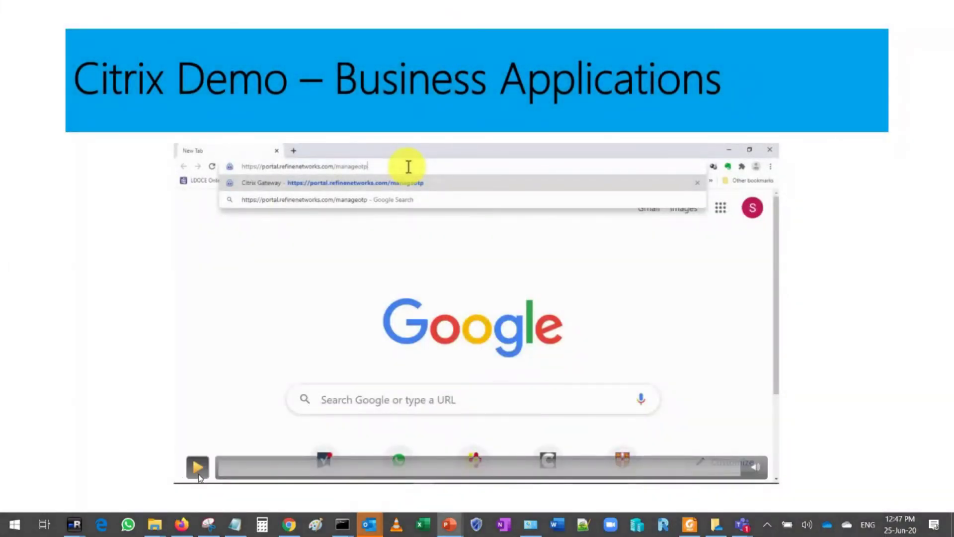
Play the embedded demo video showing an Android device being registered on the gateway portal
left_click(198, 472)
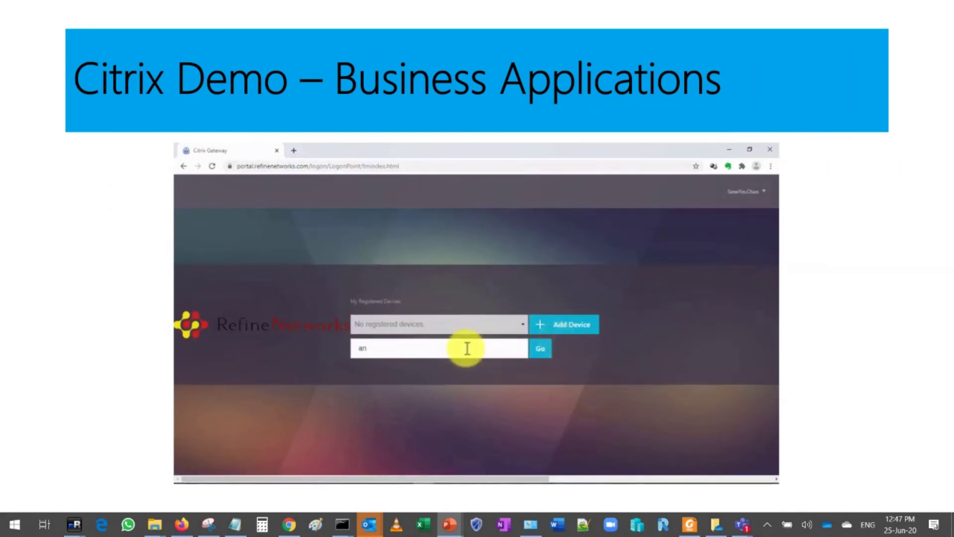
mouse_move(476, 496)
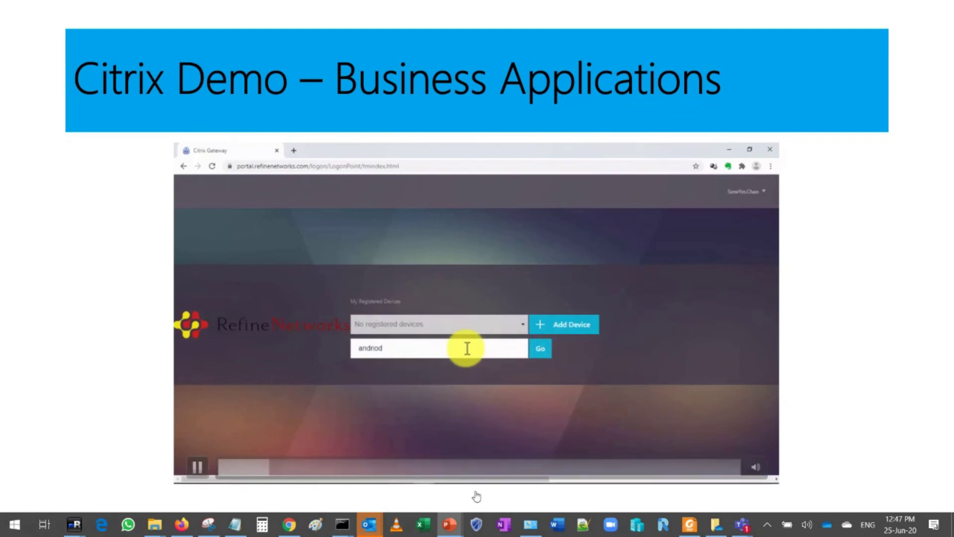